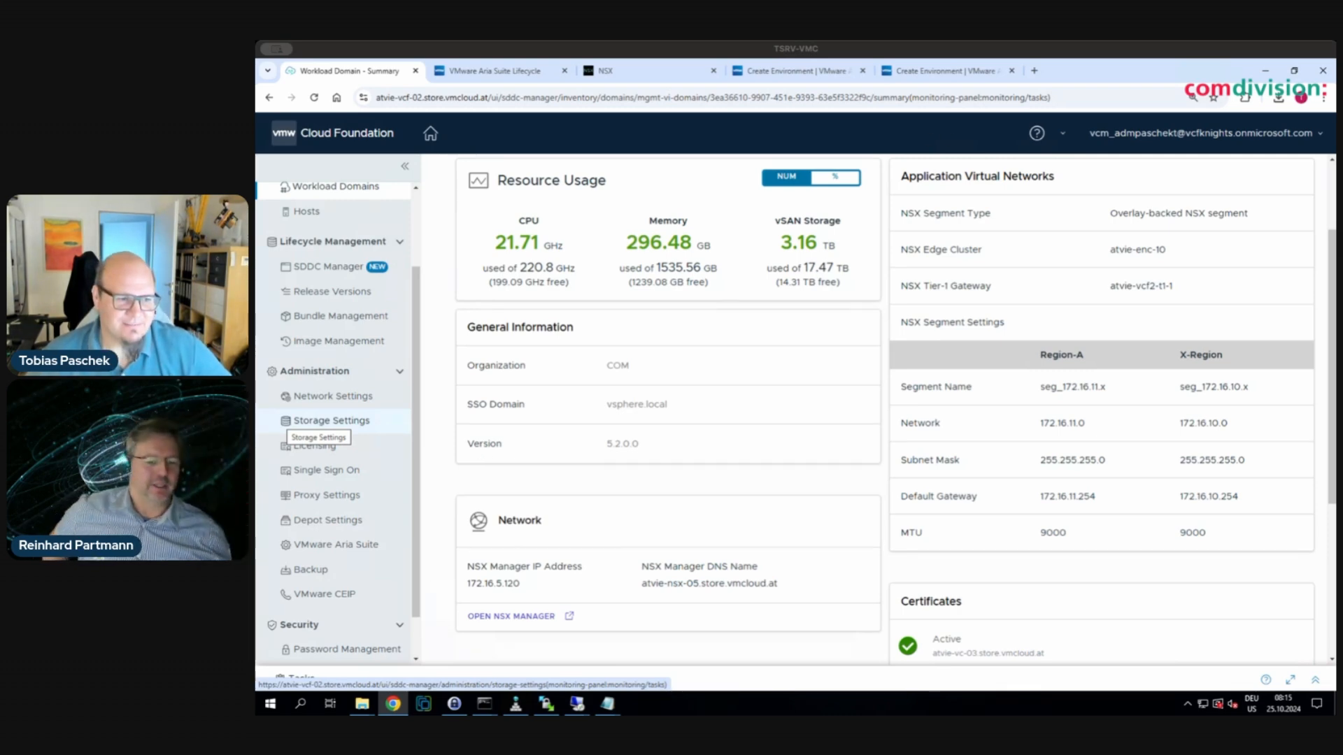
# - Review SDDC Manager's VMware Aria Suite integration overview, then switch to the Aria Suite Lifecycle dashboard
pyautogui.press('super')
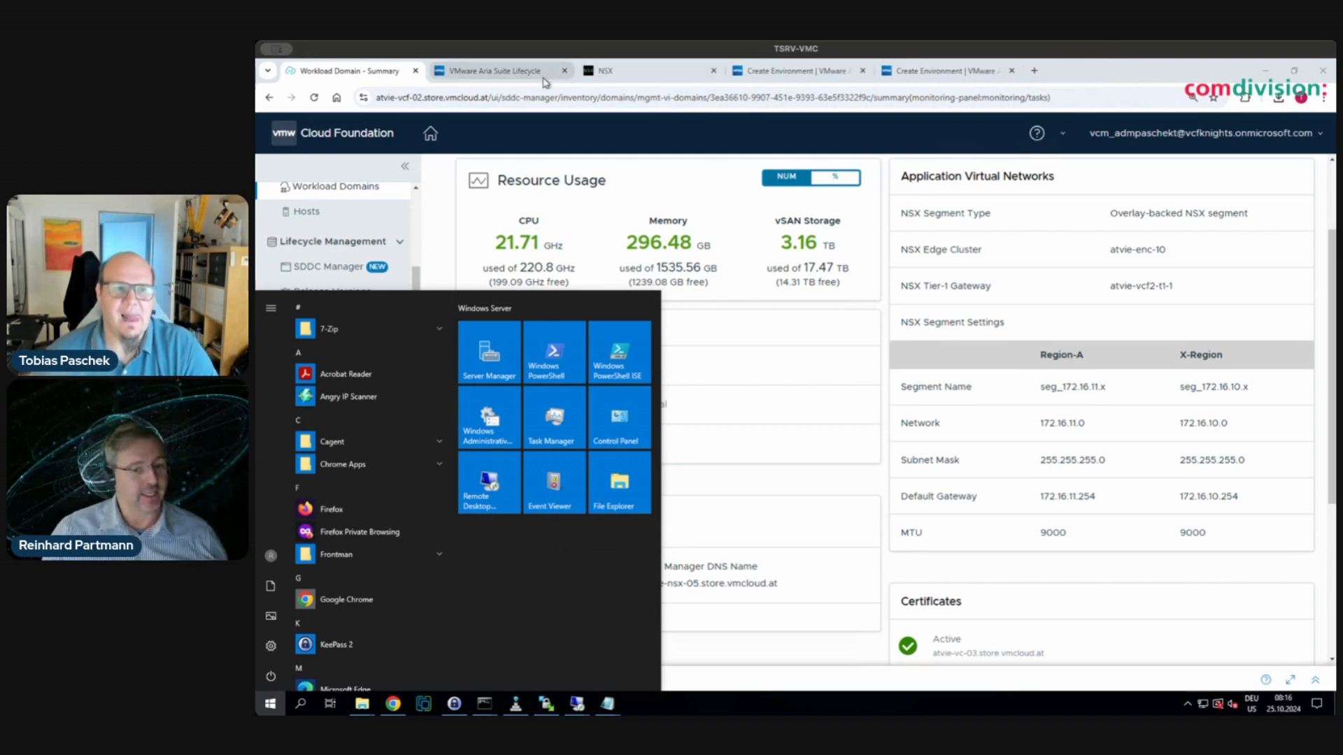
pyautogui.click(709, 440)
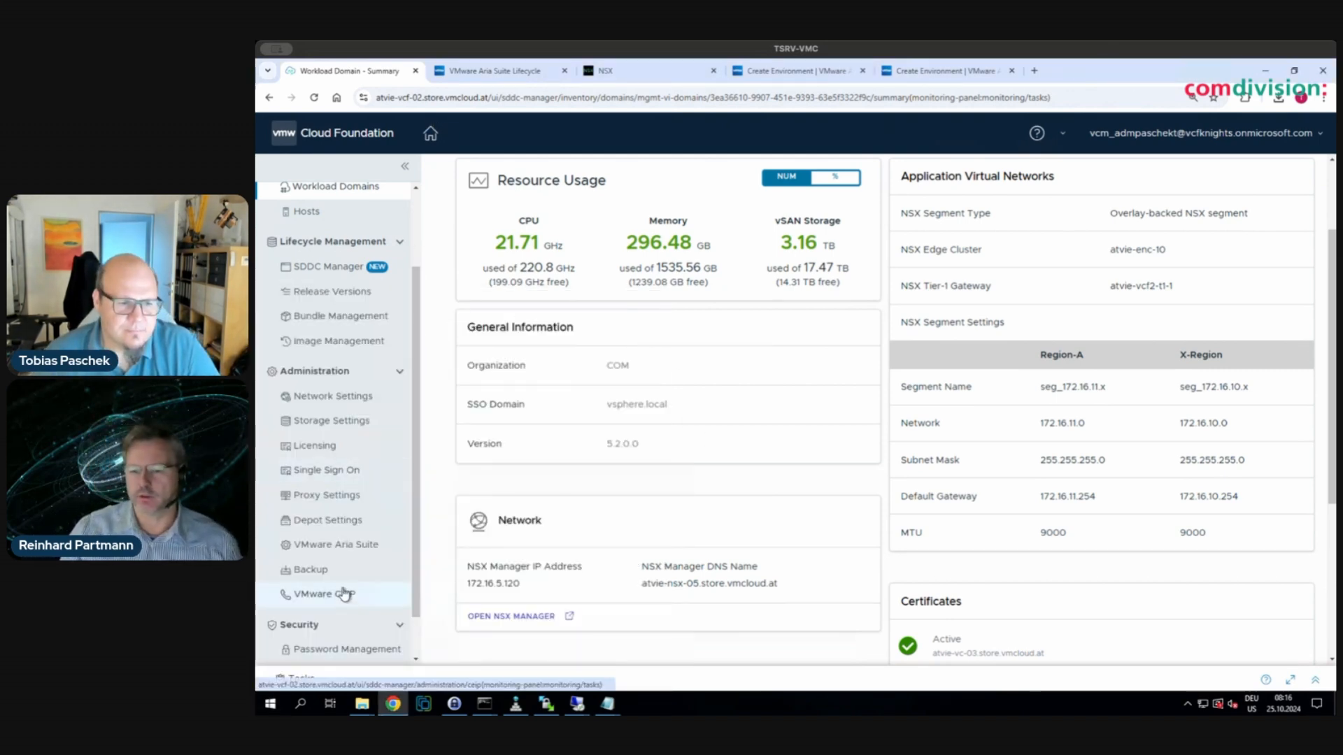
pyautogui.click(335, 549)
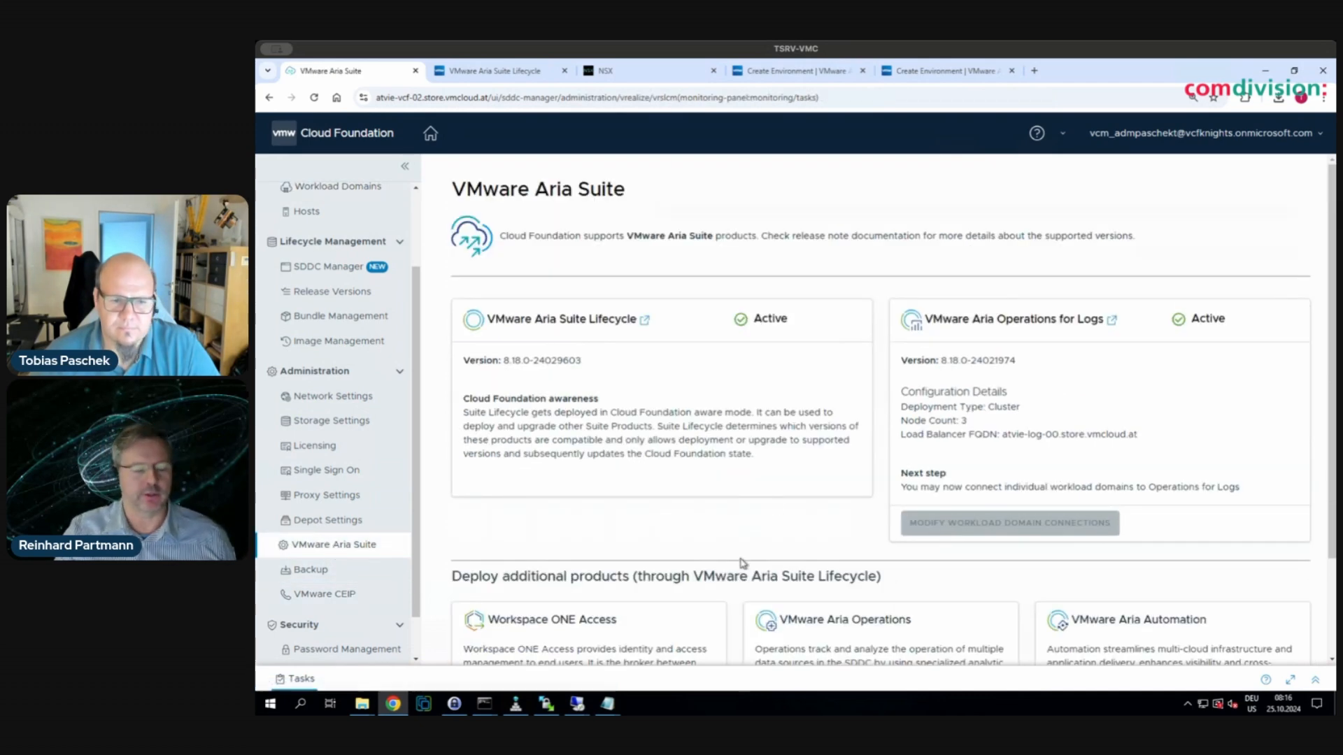
pyautogui.scroll(-1, 743, 565)
pyautogui.scroll(-1, 743, 565)
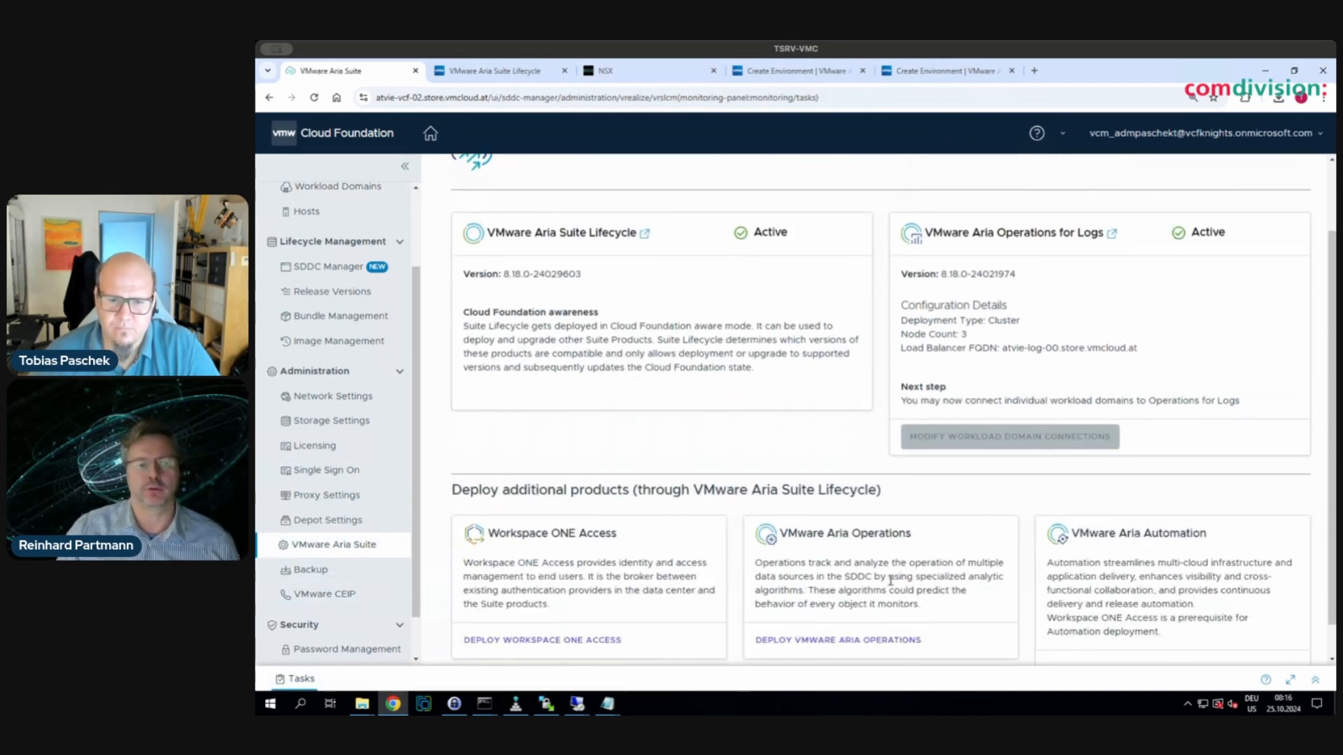
pyautogui.scroll(-1, 889, 572)
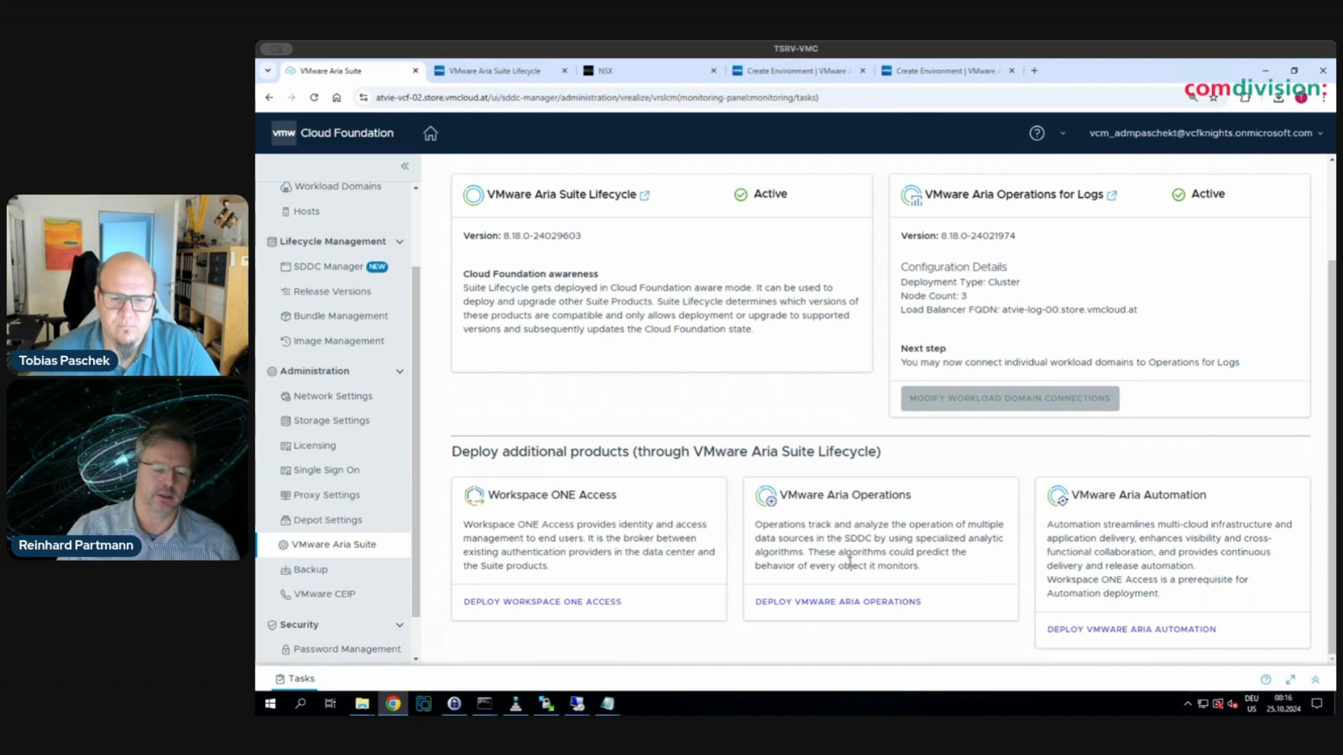
pyautogui.click(501, 79)
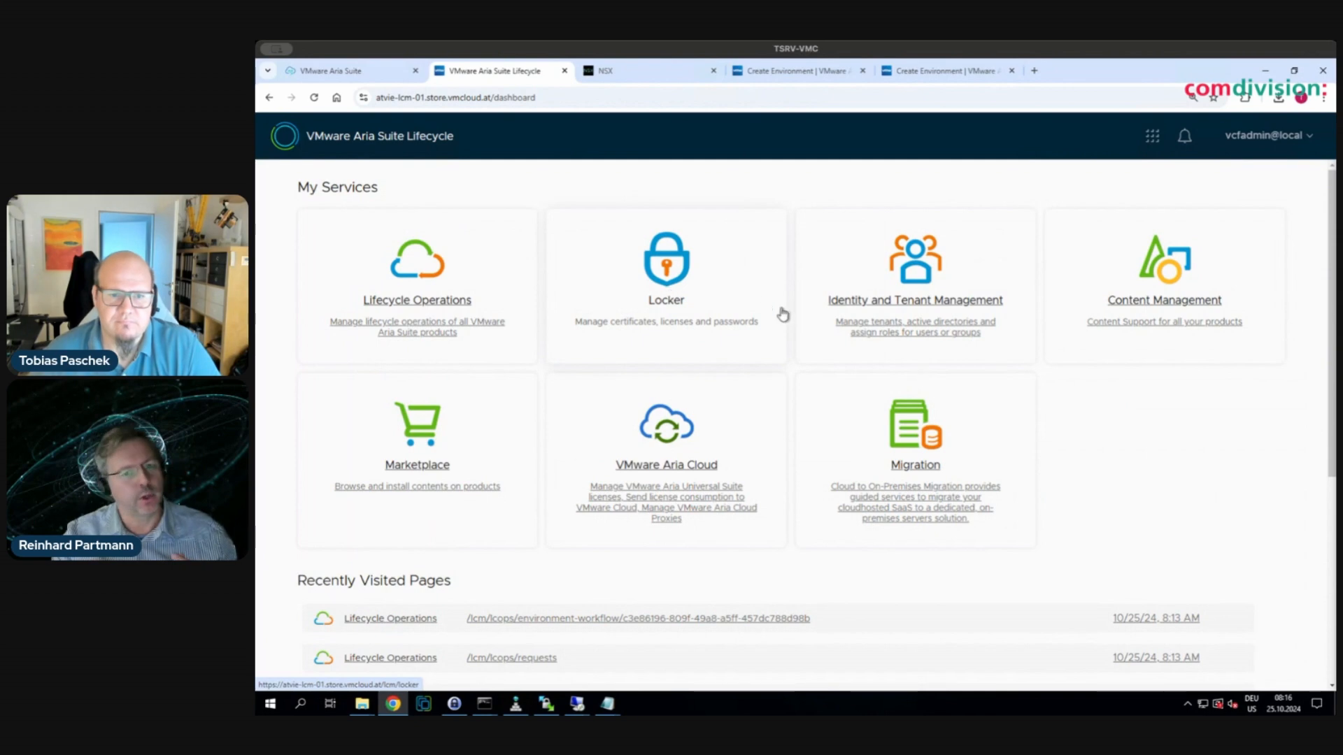
# - Check the Locker certificates, then open Lifecycle Operations Environments and the atvie-vcf-02 actions menu
pyautogui.click(679, 268)
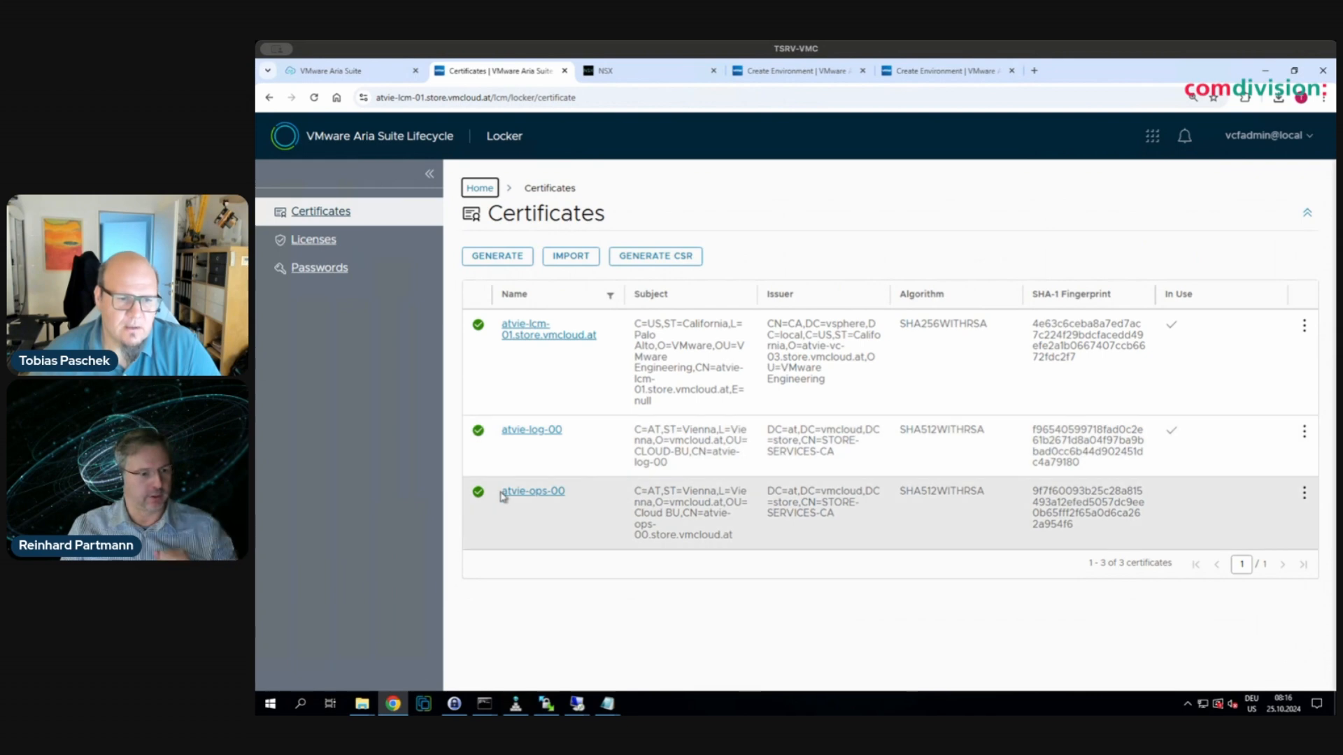
pyautogui.click(1152, 137)
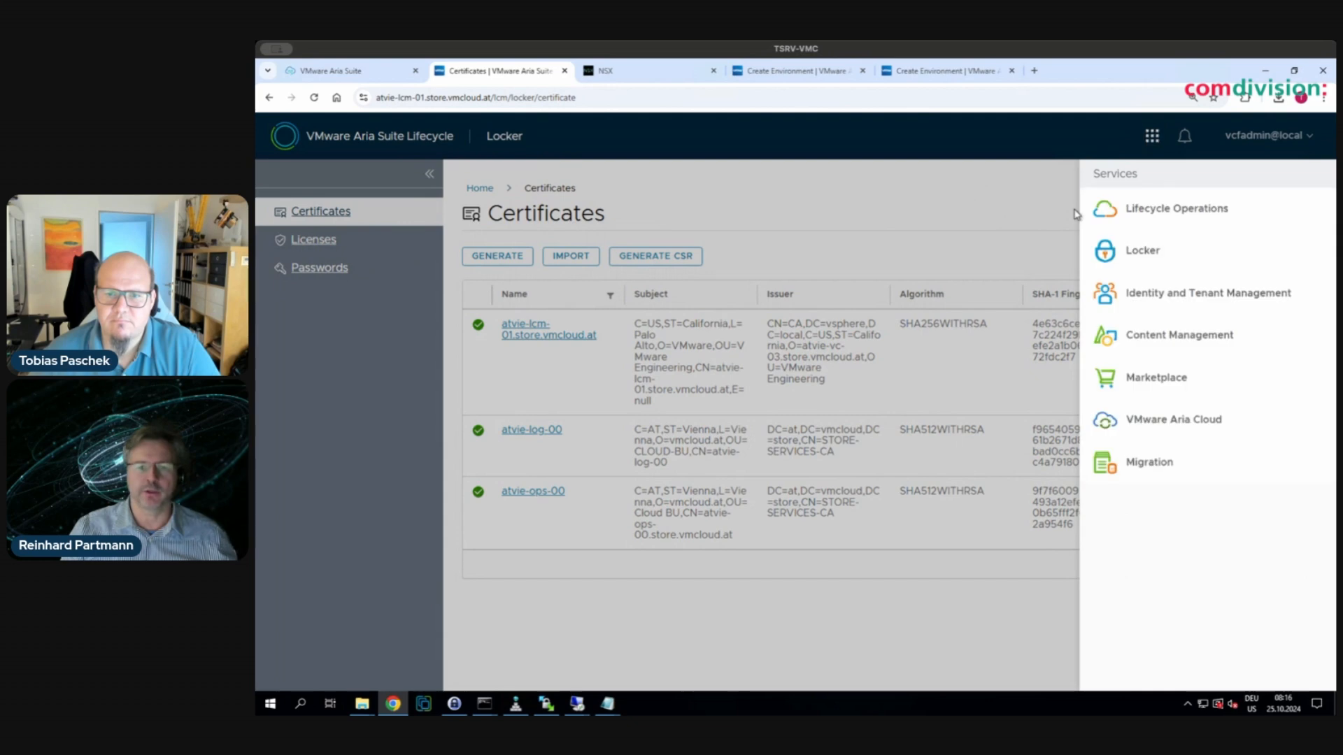
pyautogui.click(1134, 231)
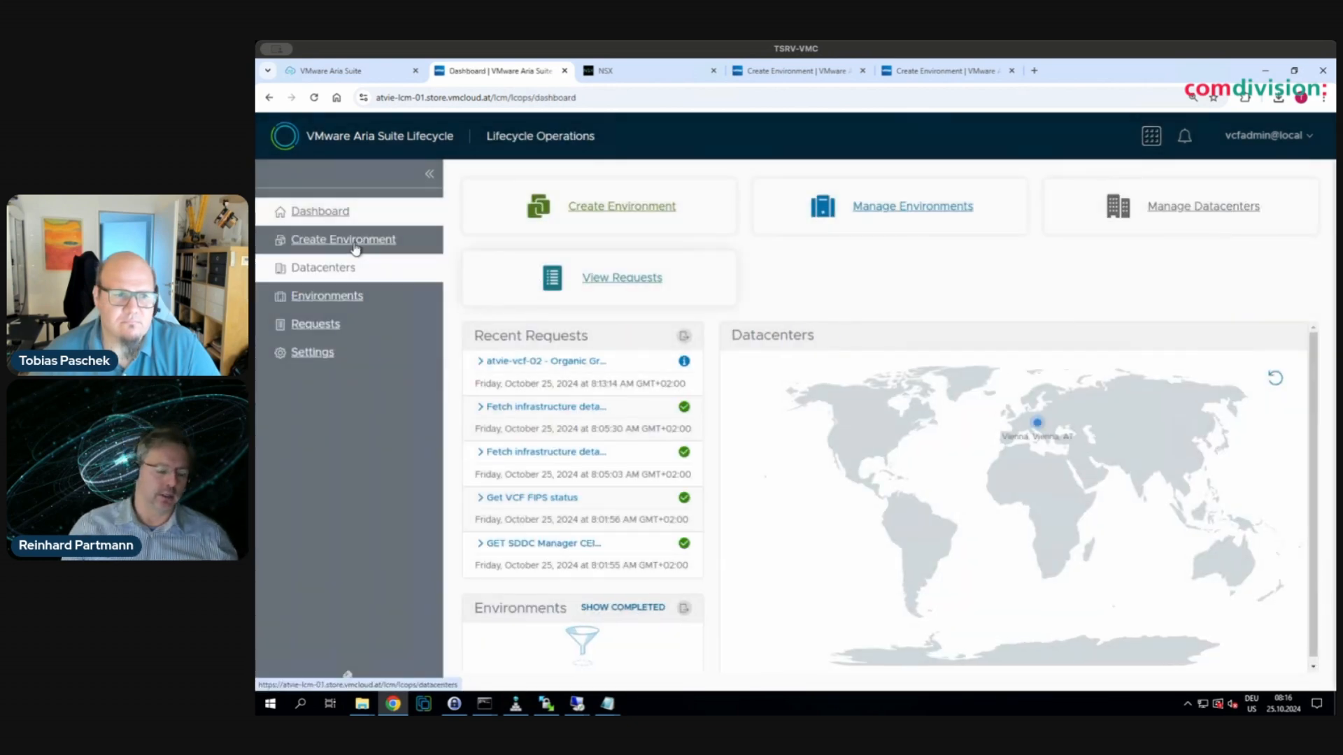
pyautogui.click(318, 299)
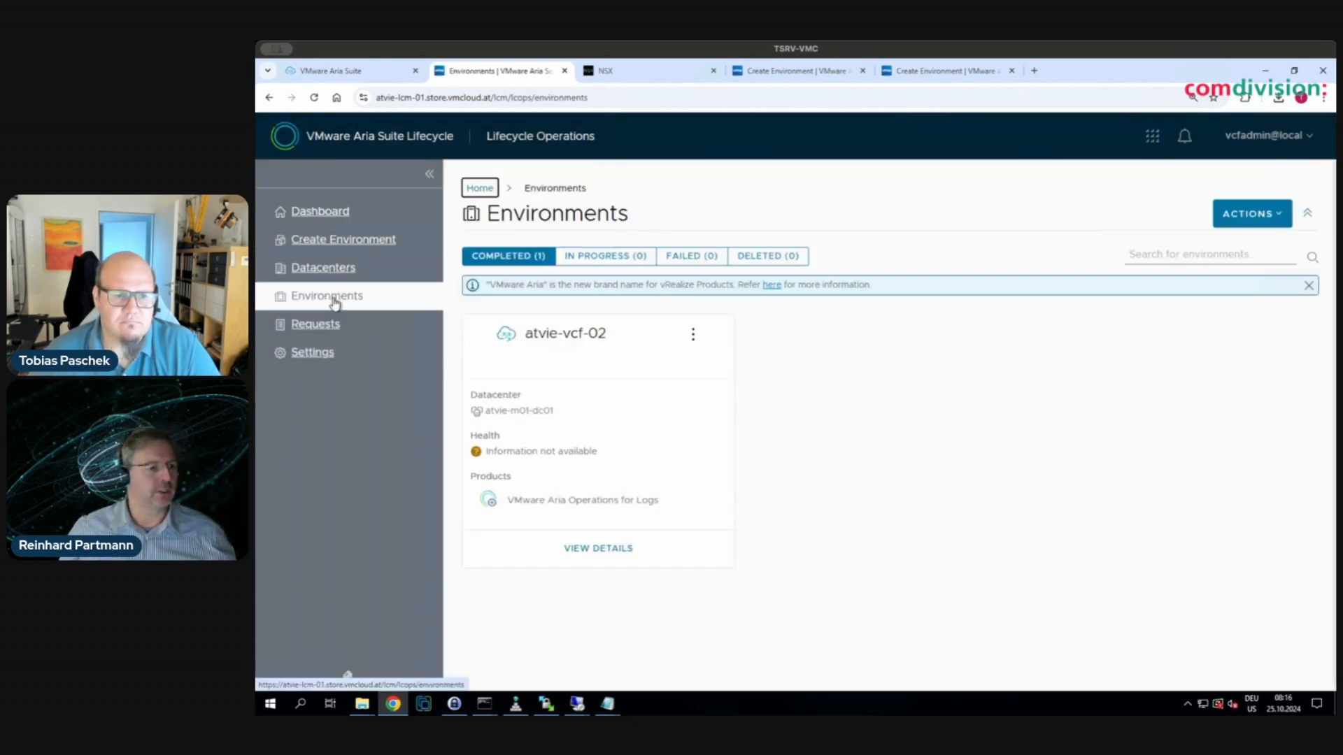
pyautogui.click(693, 334)
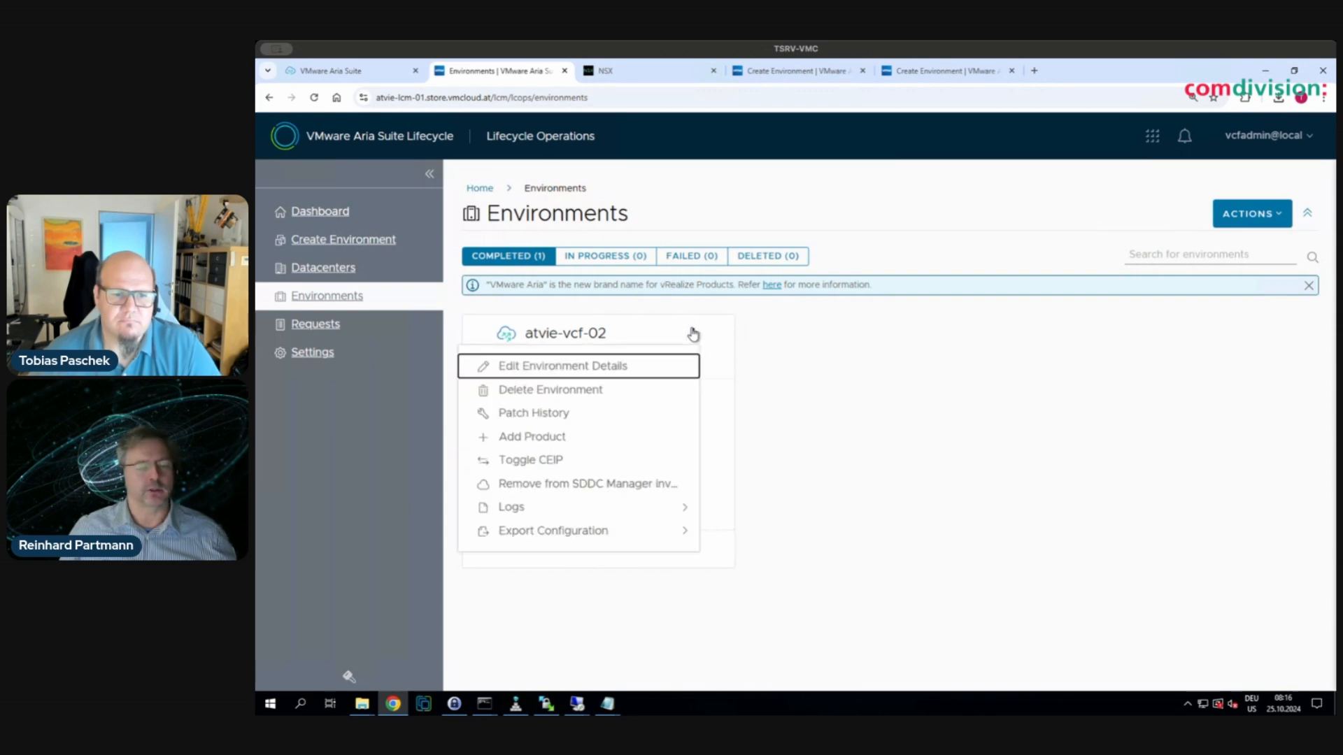
pyautogui.click(341, 459)
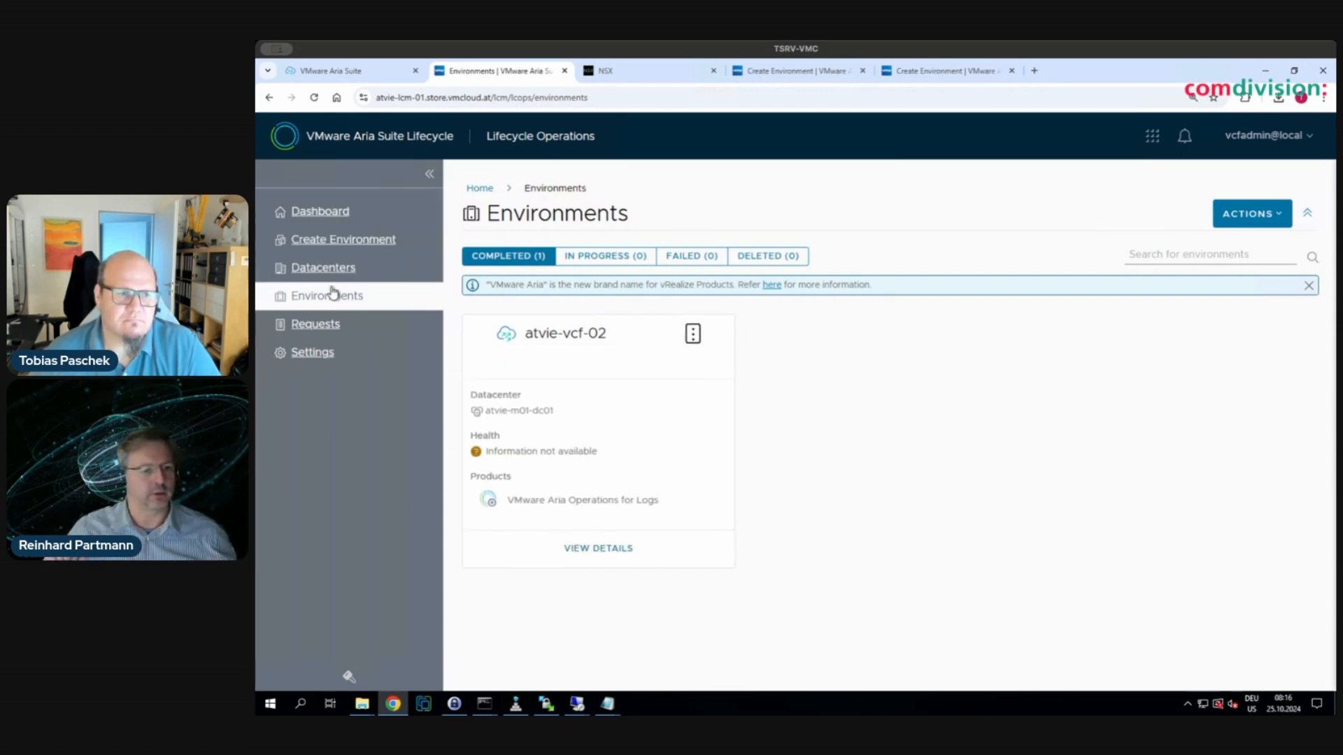
pyautogui.click(693, 334)
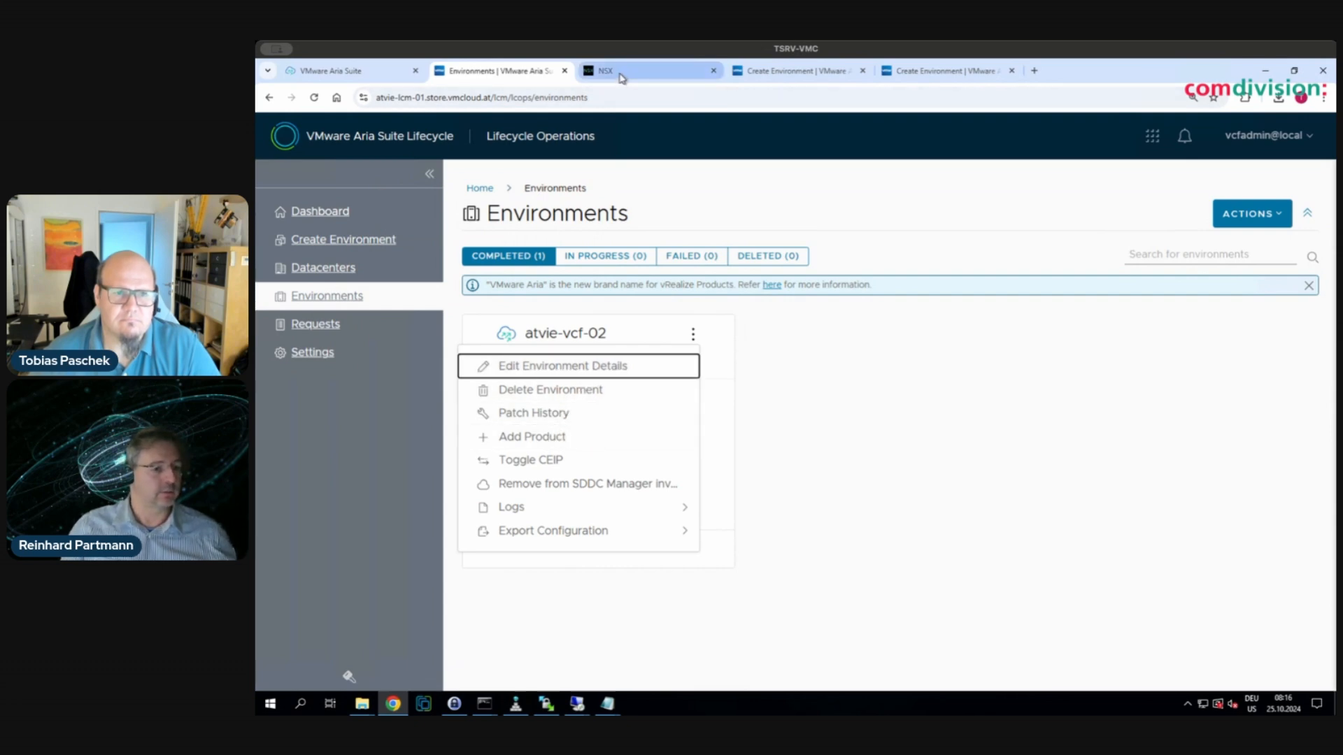
# - Start Organic Growth product selection and choose VMware Aria Operations version 8.18.0
pyautogui.click(785, 73)
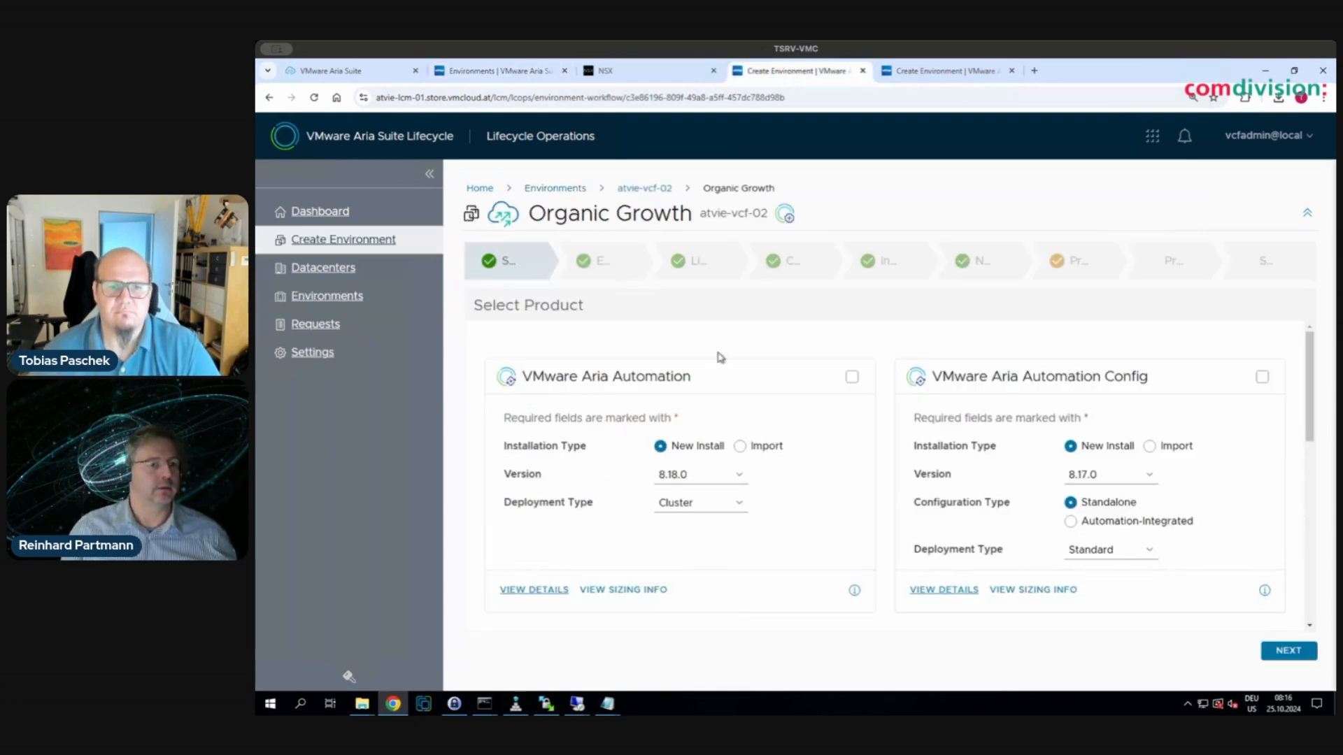
pyautogui.scroll(-3, 801, 499)
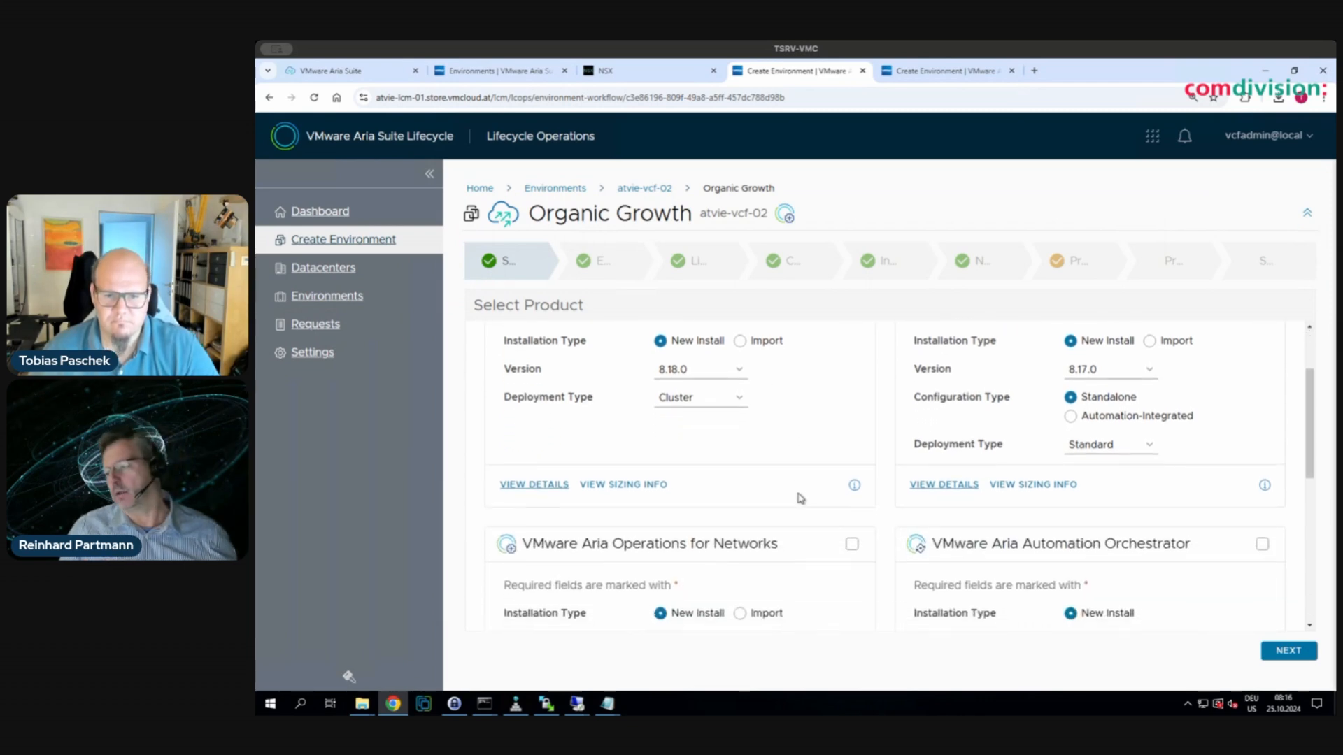
pyautogui.scroll(-5, 812, 510)
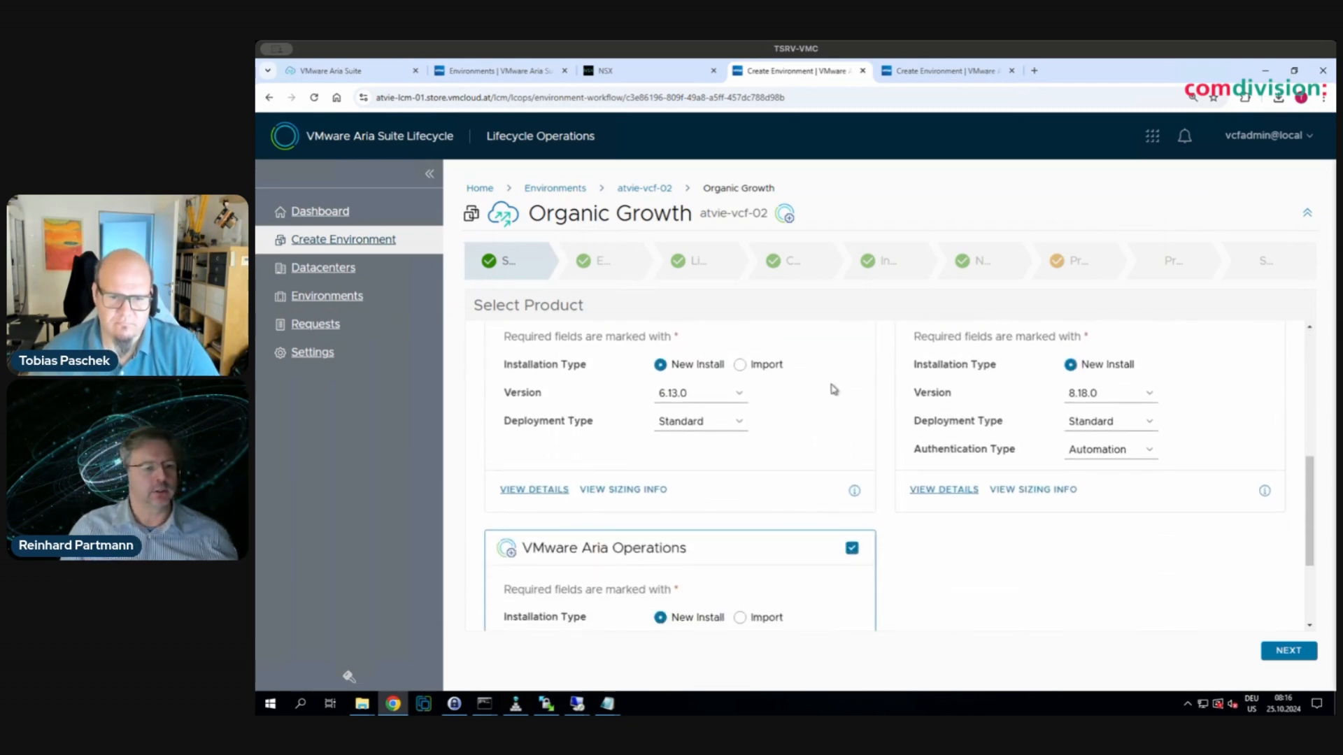
pyautogui.scroll(-2, 849, 556)
pyautogui.scroll(-2, 851, 560)
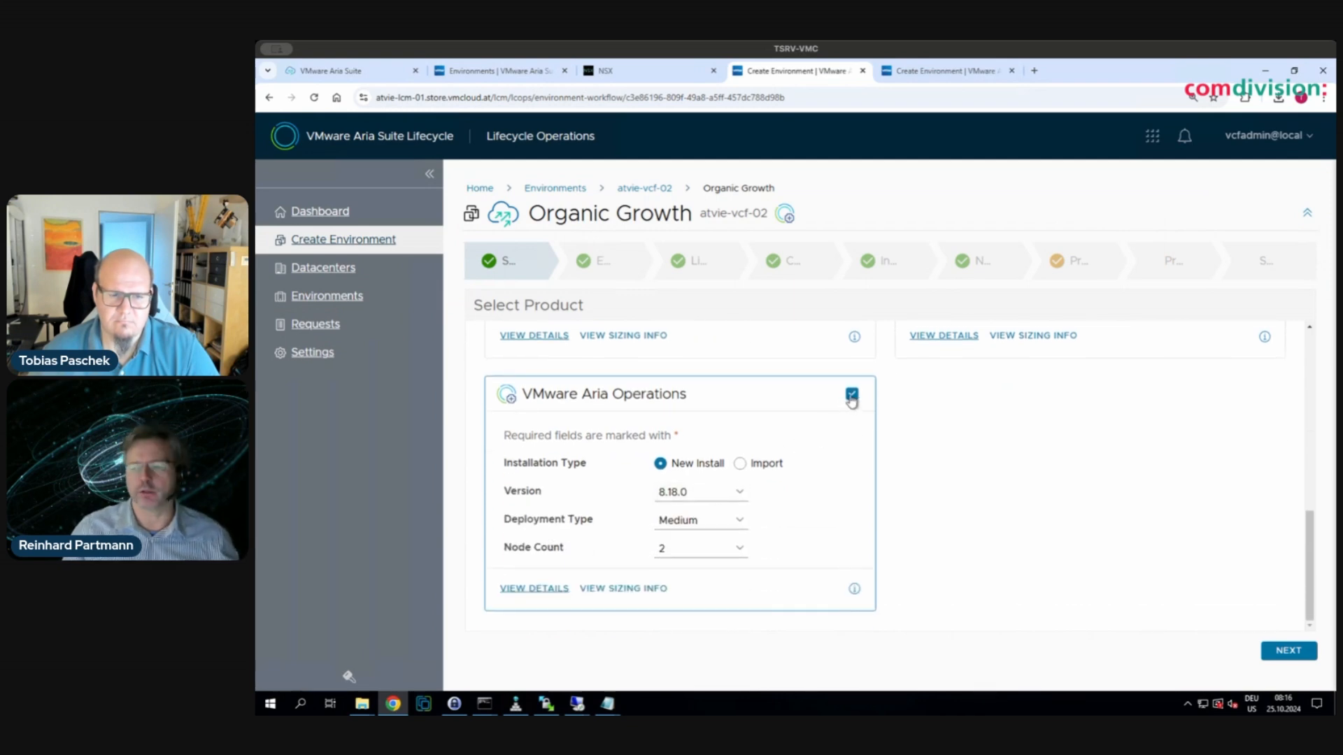
pyautogui.click(726, 495)
pyautogui.click(696, 516)
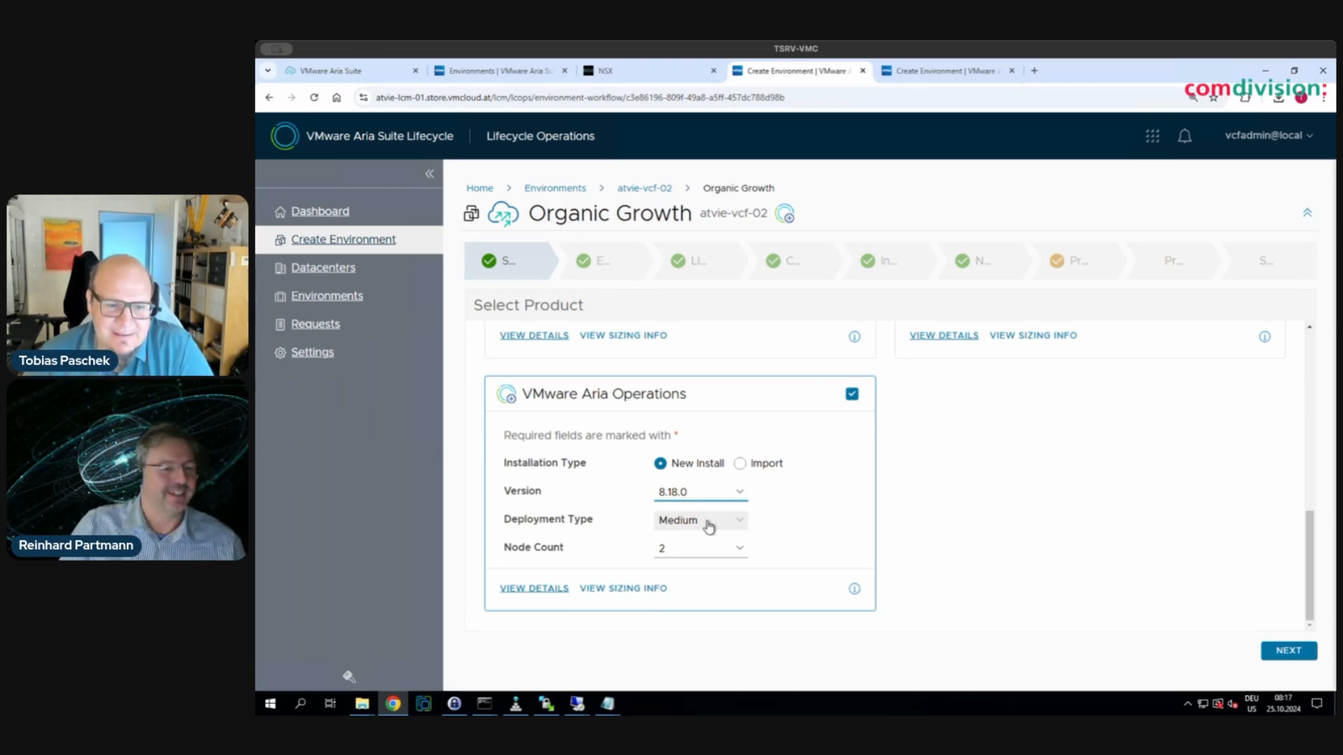
# - Set the Aria Operations deployment type to Medium with a node count of 2
pyautogui.click(709, 527)
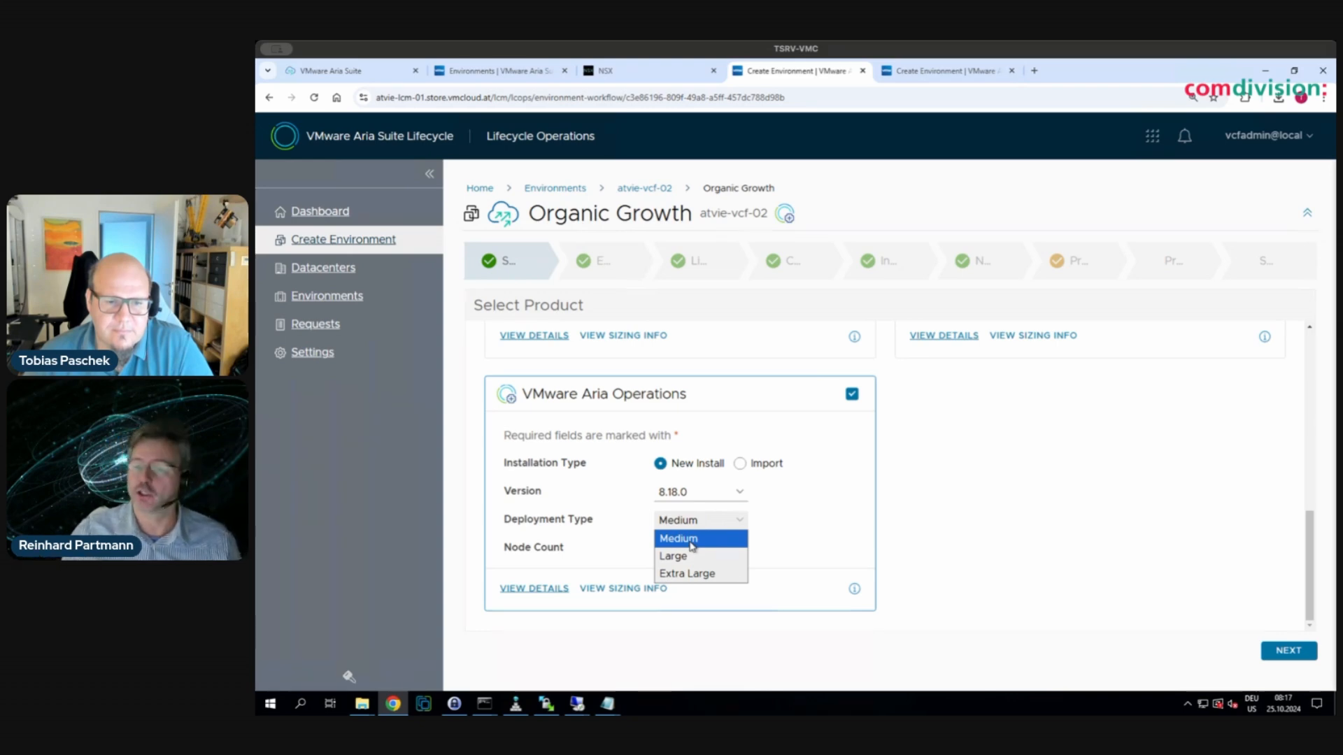
pyautogui.click(692, 540)
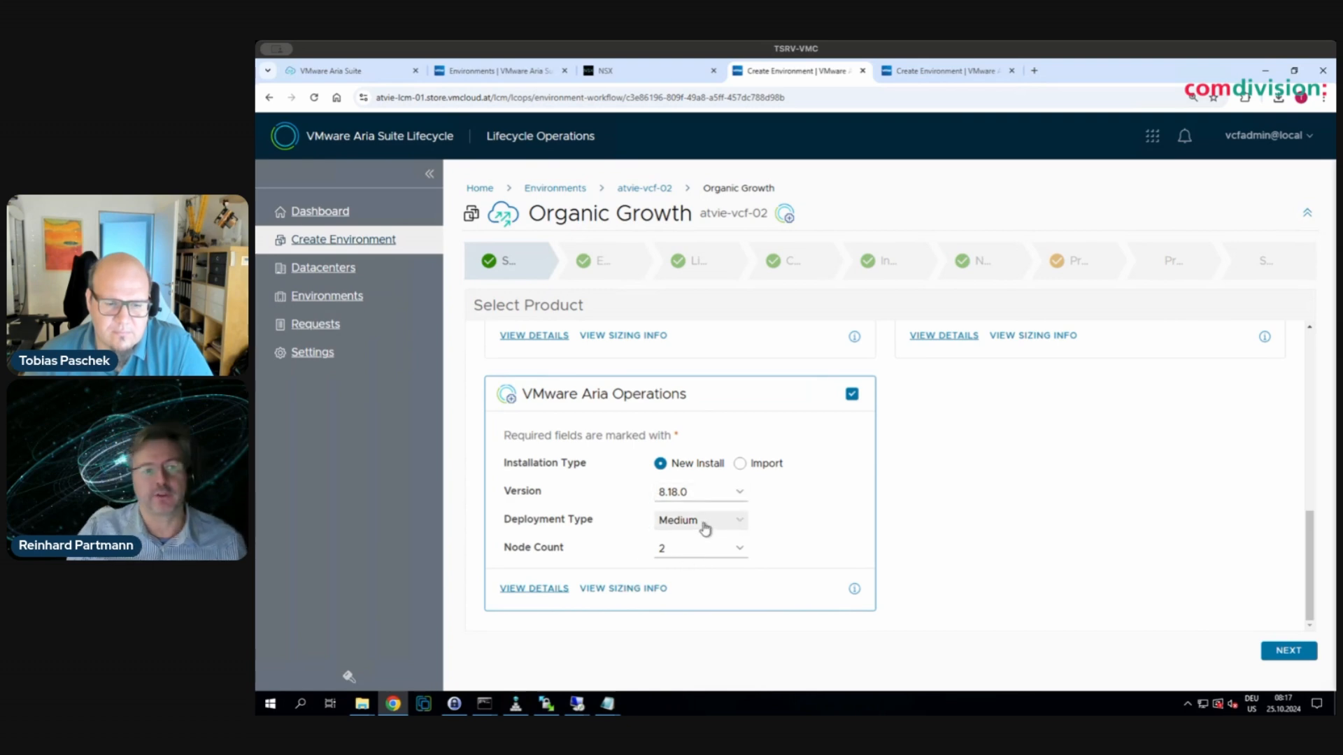
pyautogui.click(704, 524)
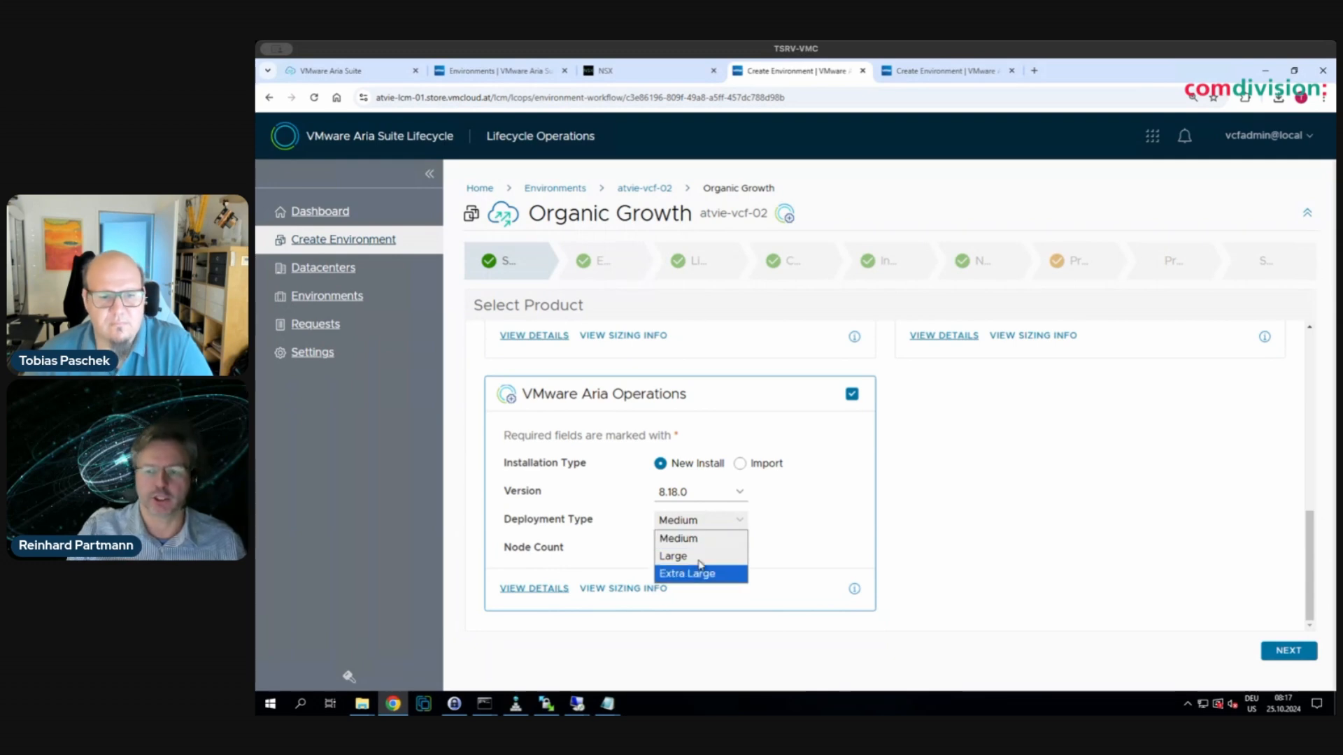
pyautogui.click(700, 539)
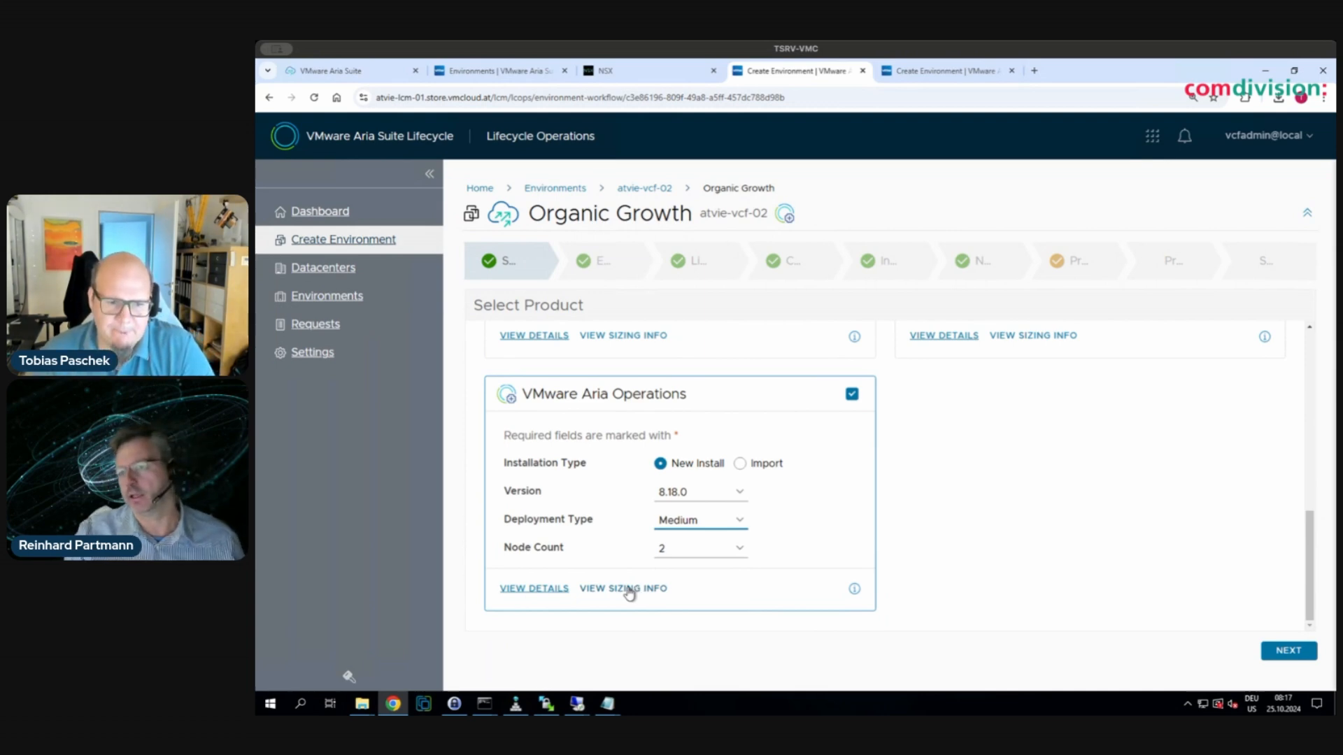
pyautogui.click(683, 556)
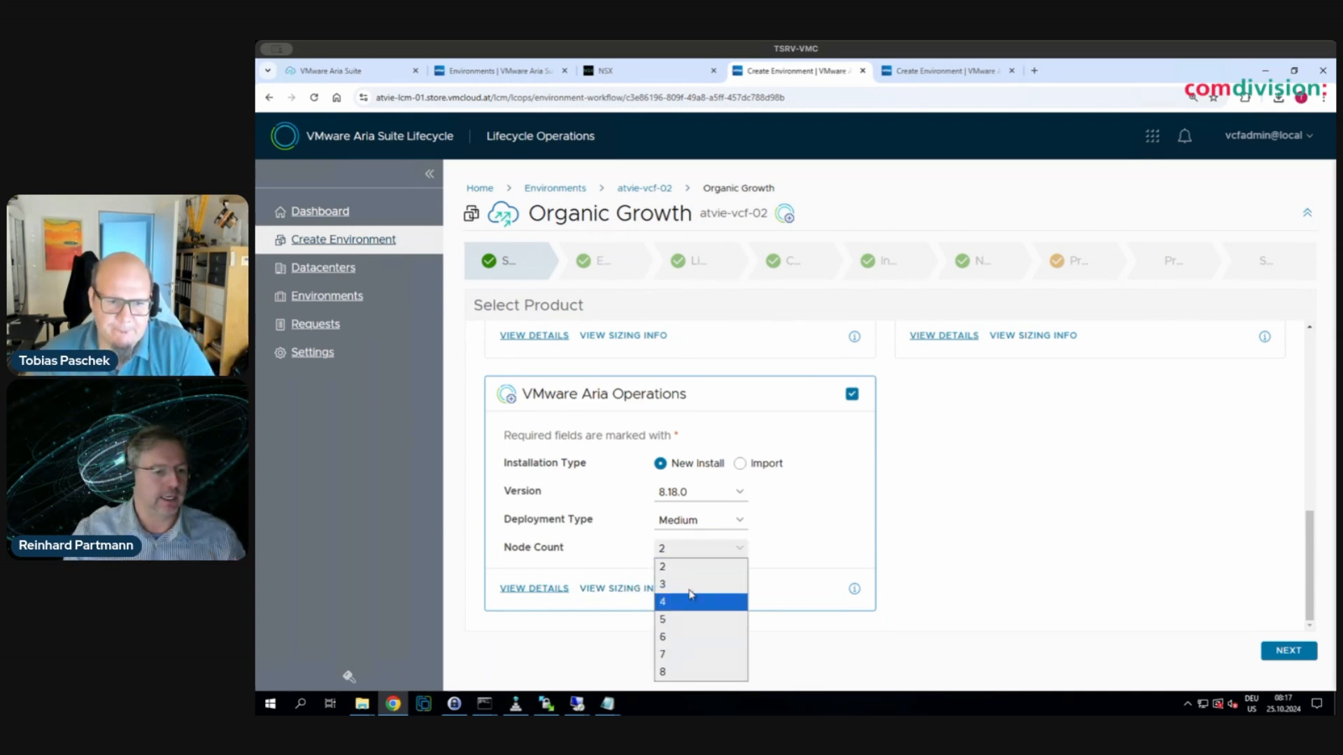
pyautogui.click(687, 568)
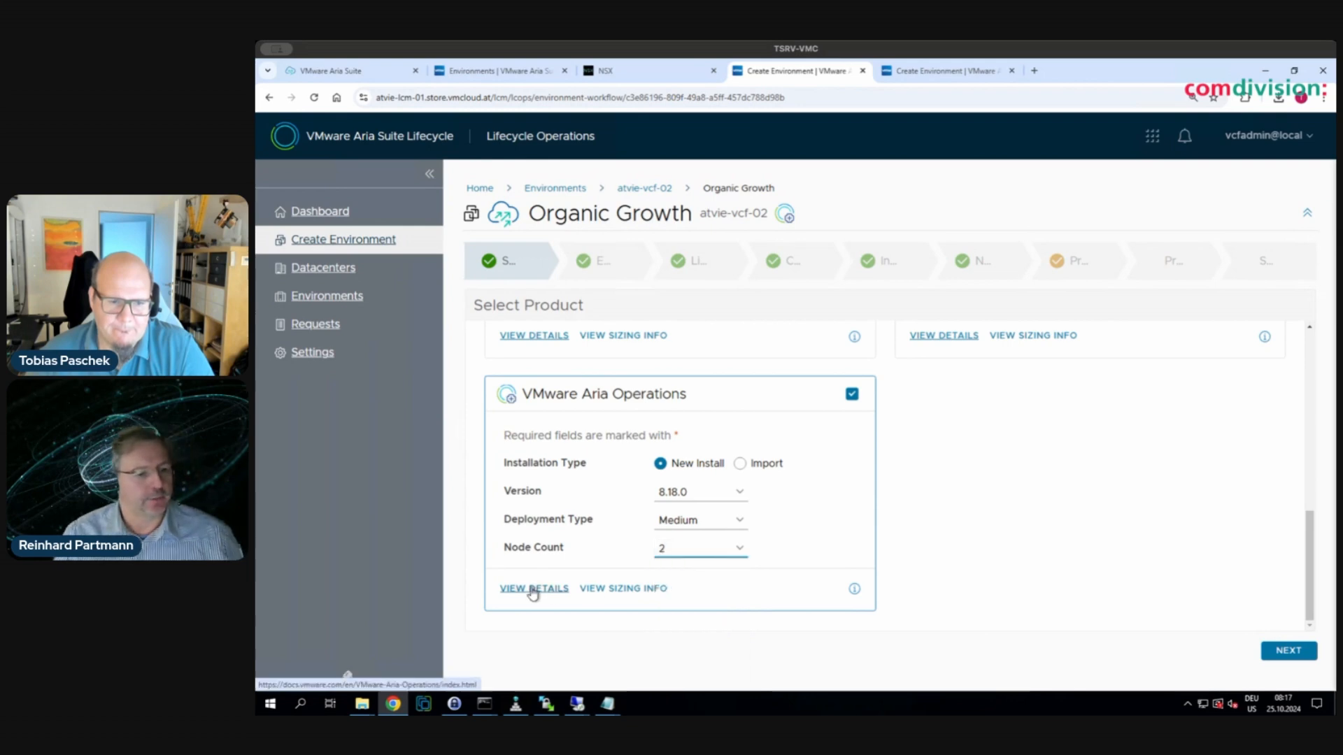
# - Open the Broadcom KB article on Aria Operations 8.18 sizing guidelines
pyautogui.click(606, 590)
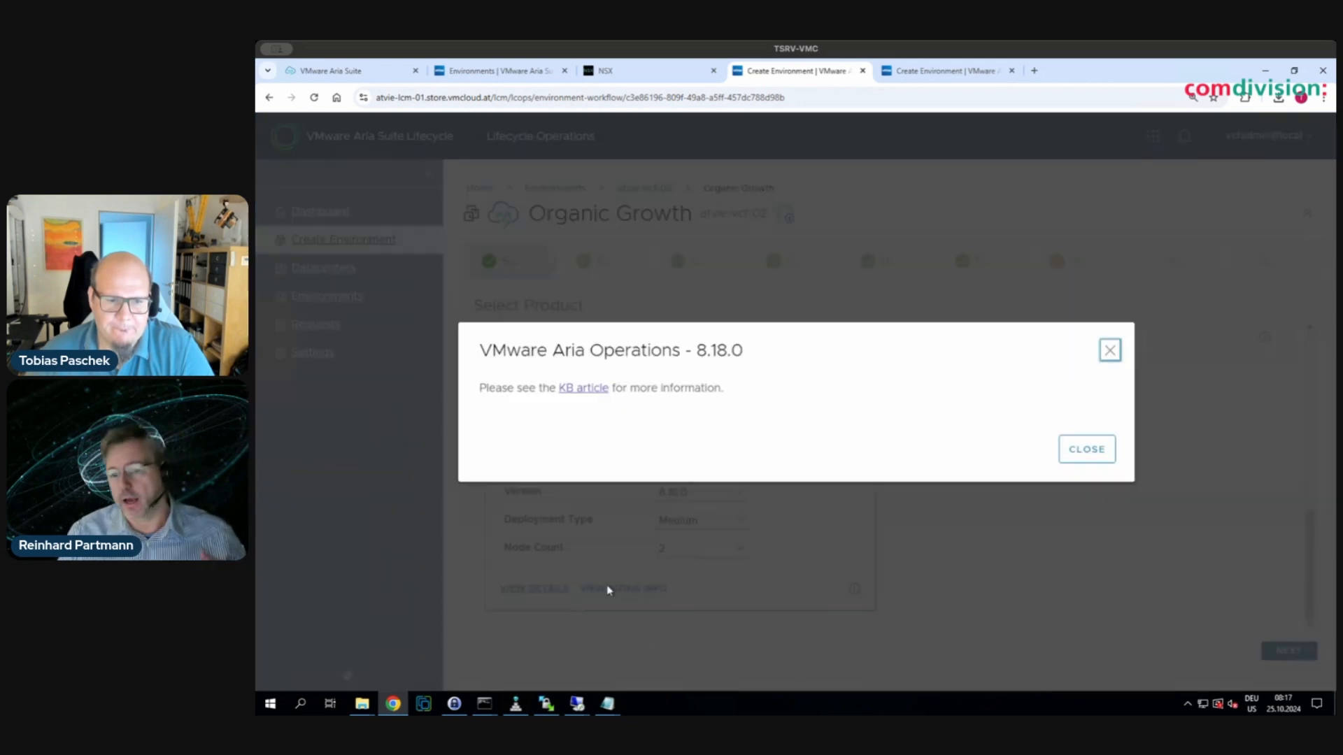
pyautogui.click(584, 388)
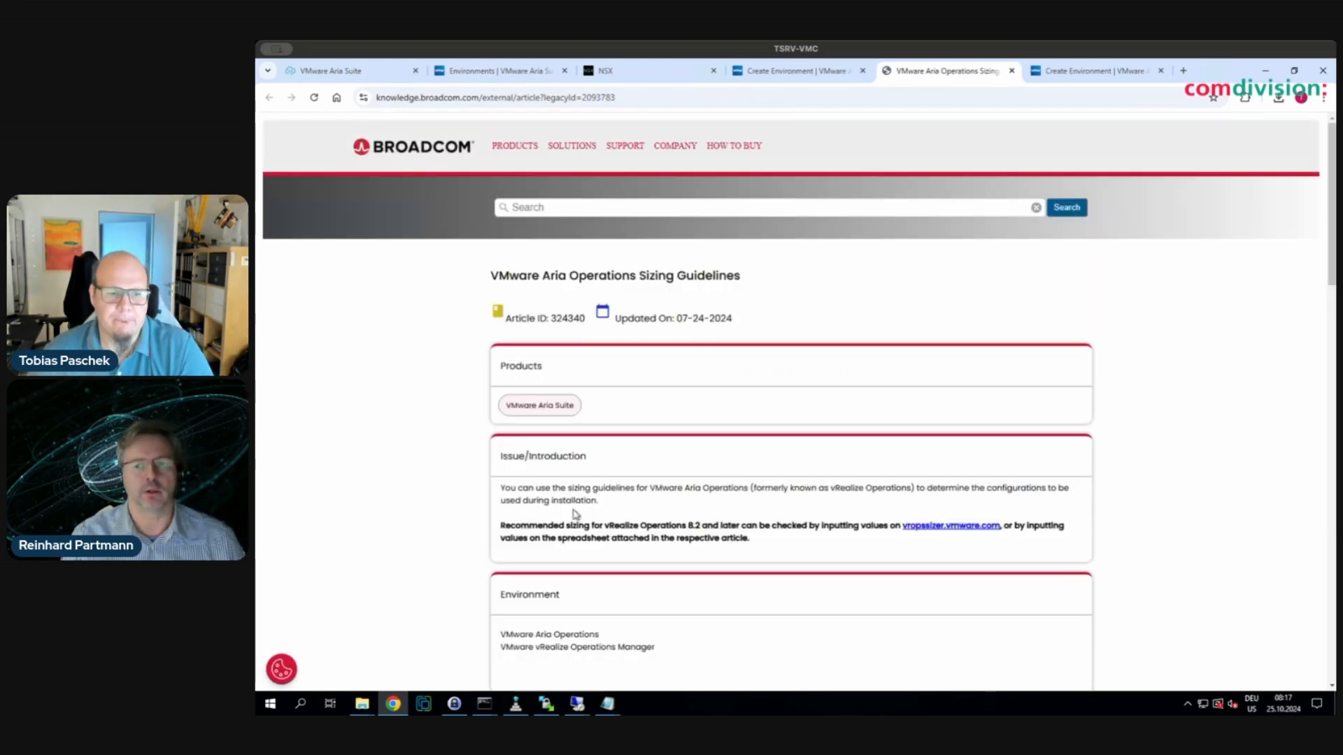
pyautogui.scroll(-2, 721, 516)
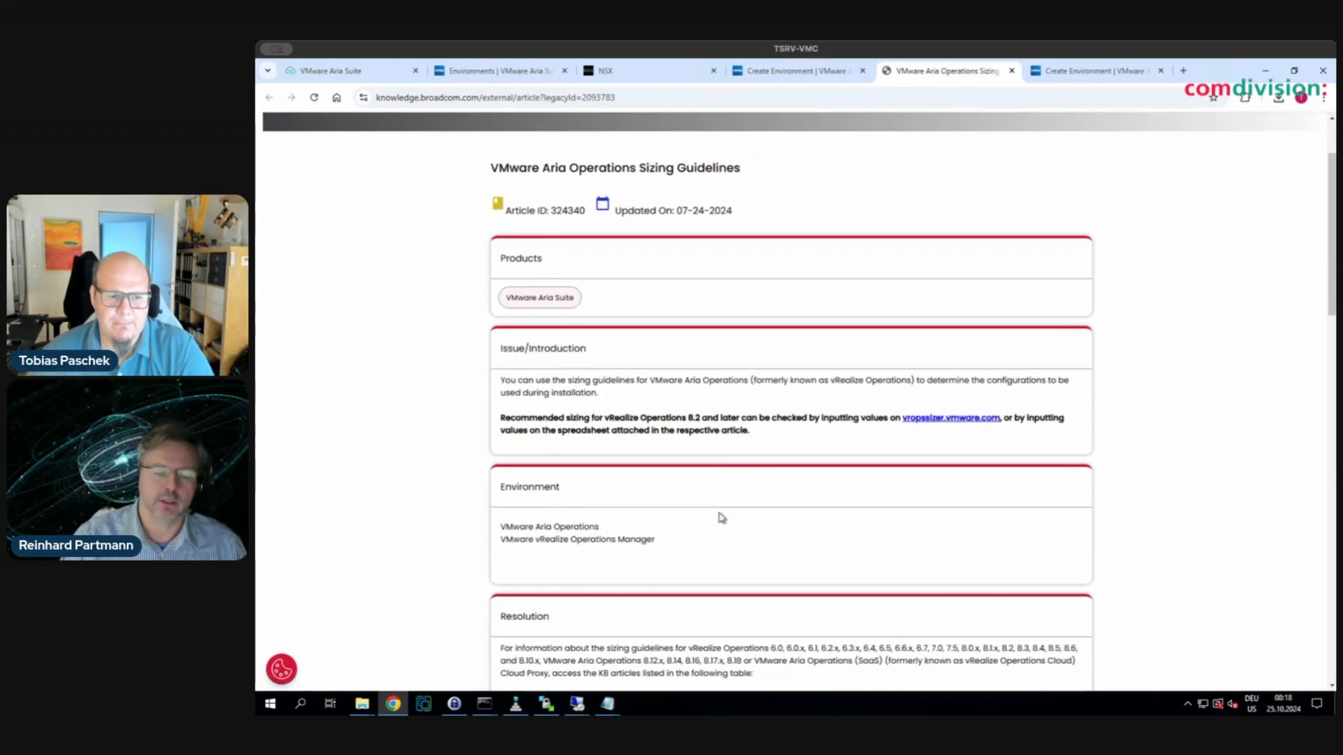
pyautogui.scroll(-3, 722, 517)
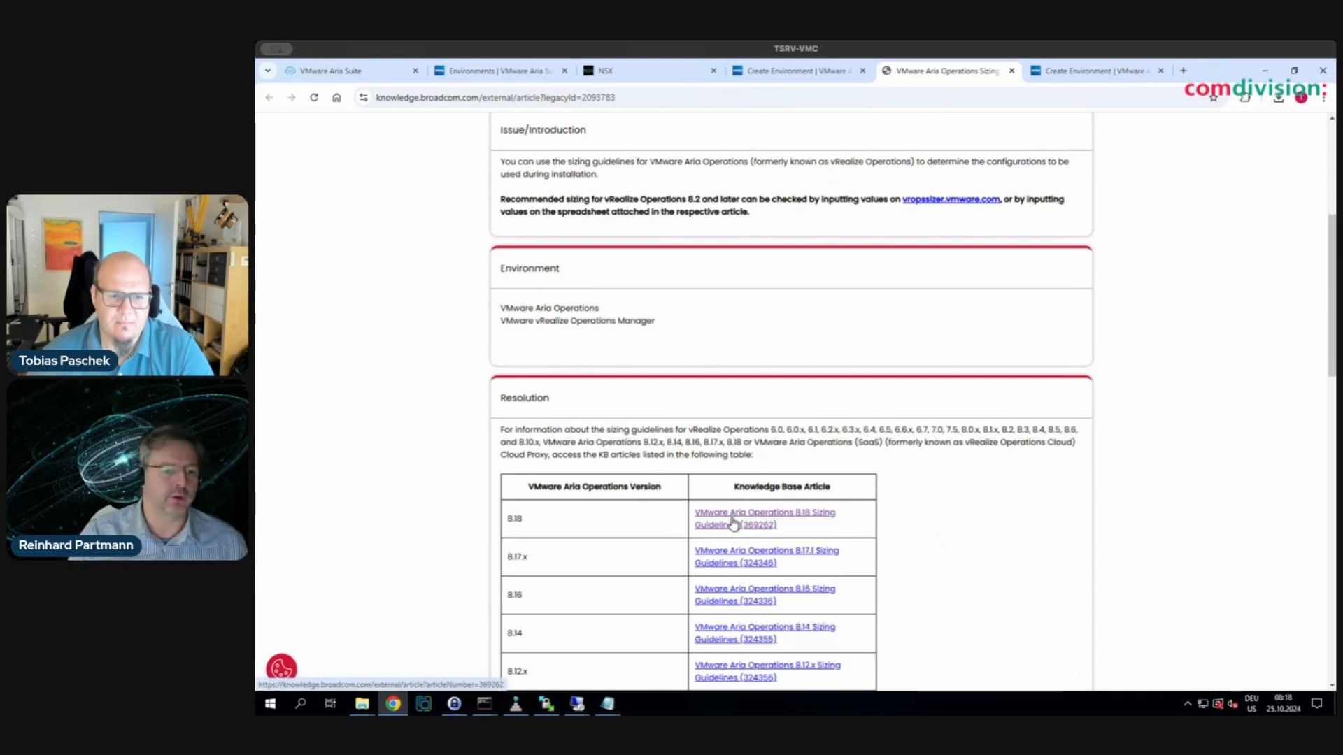
pyautogui.scroll(-2, 629, 625)
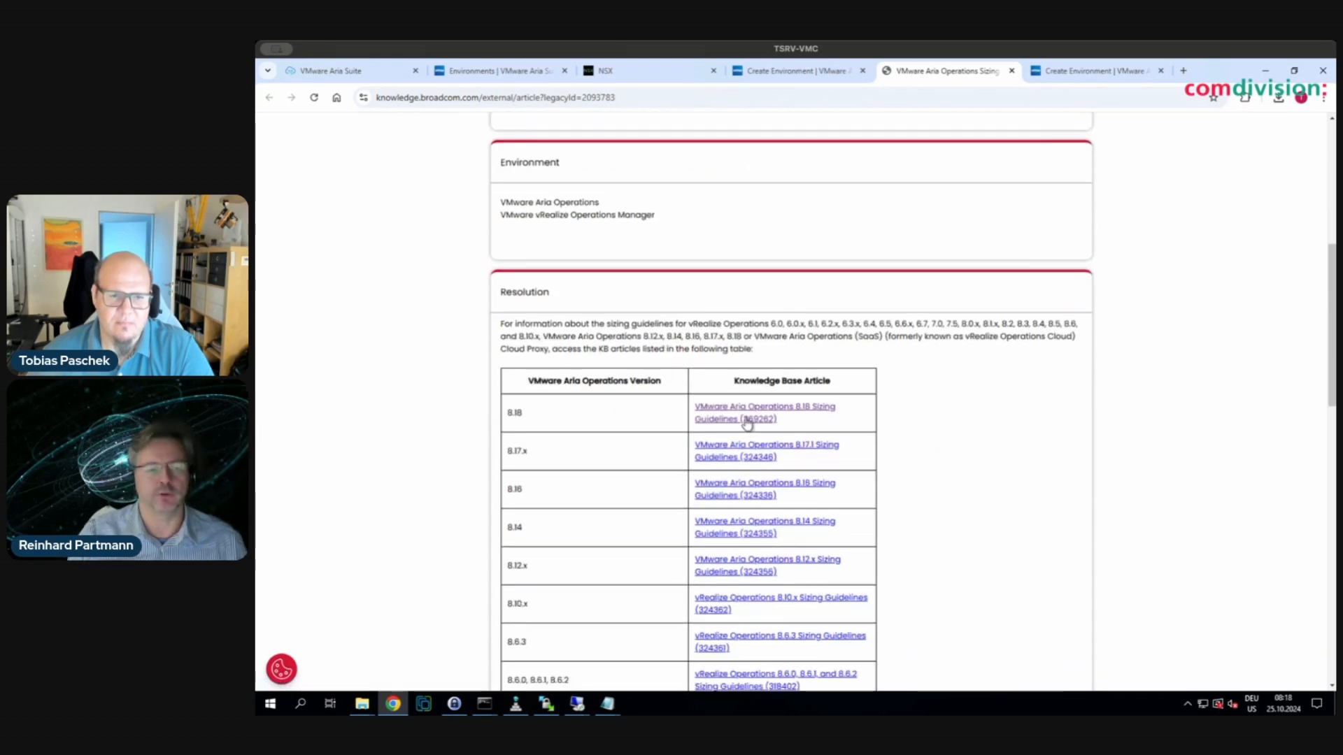
pyautogui.click(747, 419)
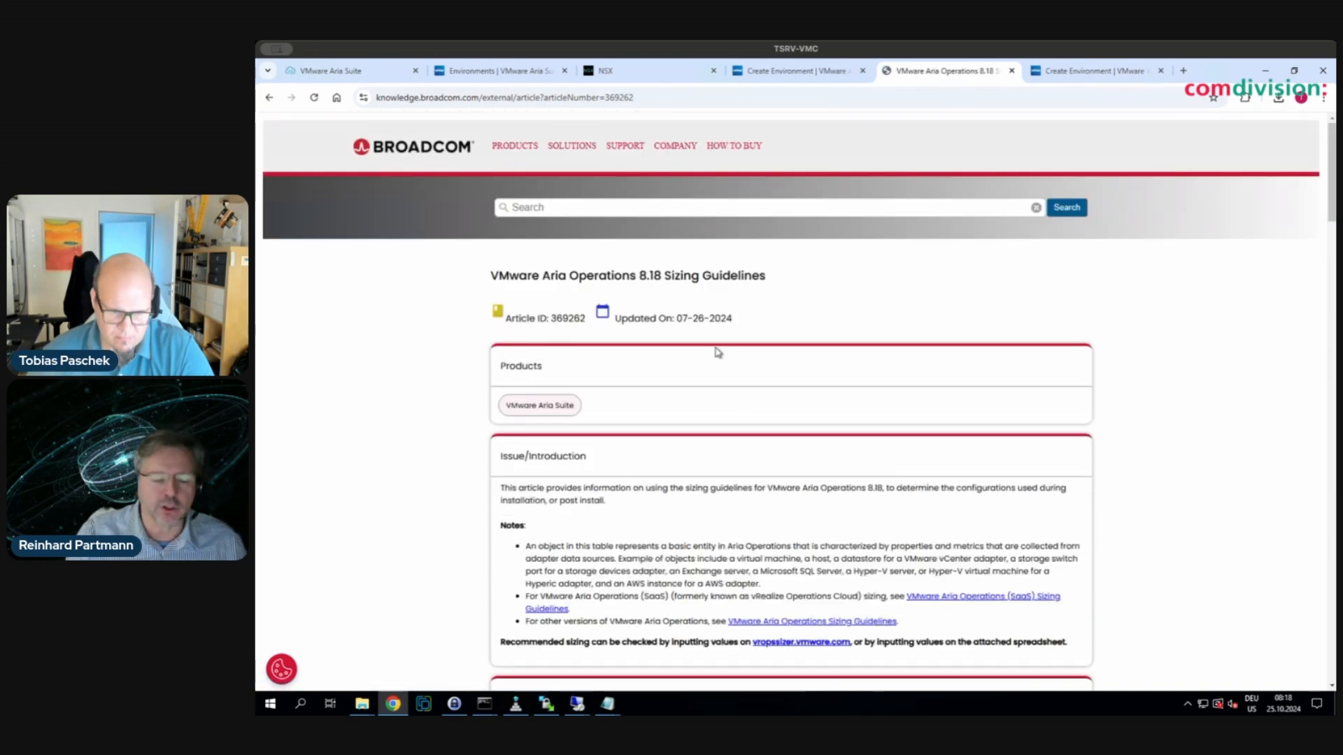
pyautogui.scroll(-2, 731, 480)
pyautogui.scroll(-4, 731, 480)
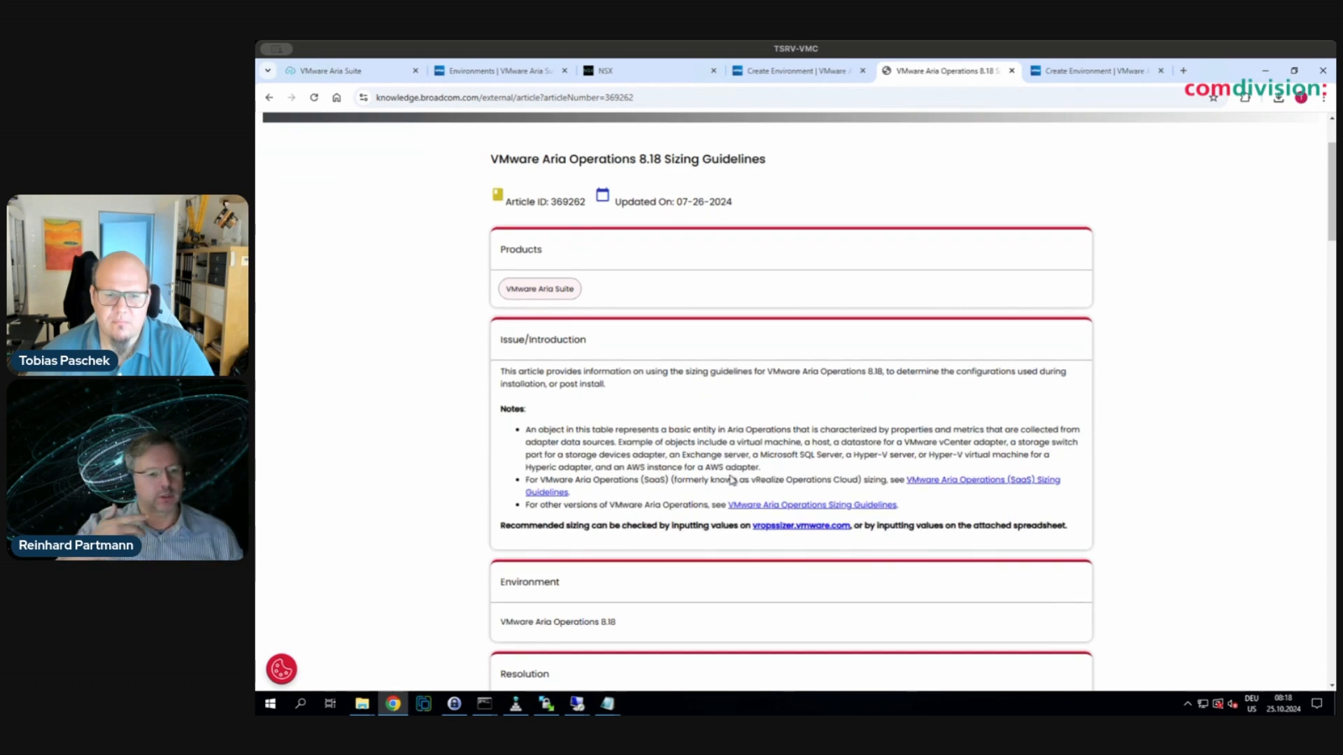
pyautogui.scroll(-3, 731, 476)
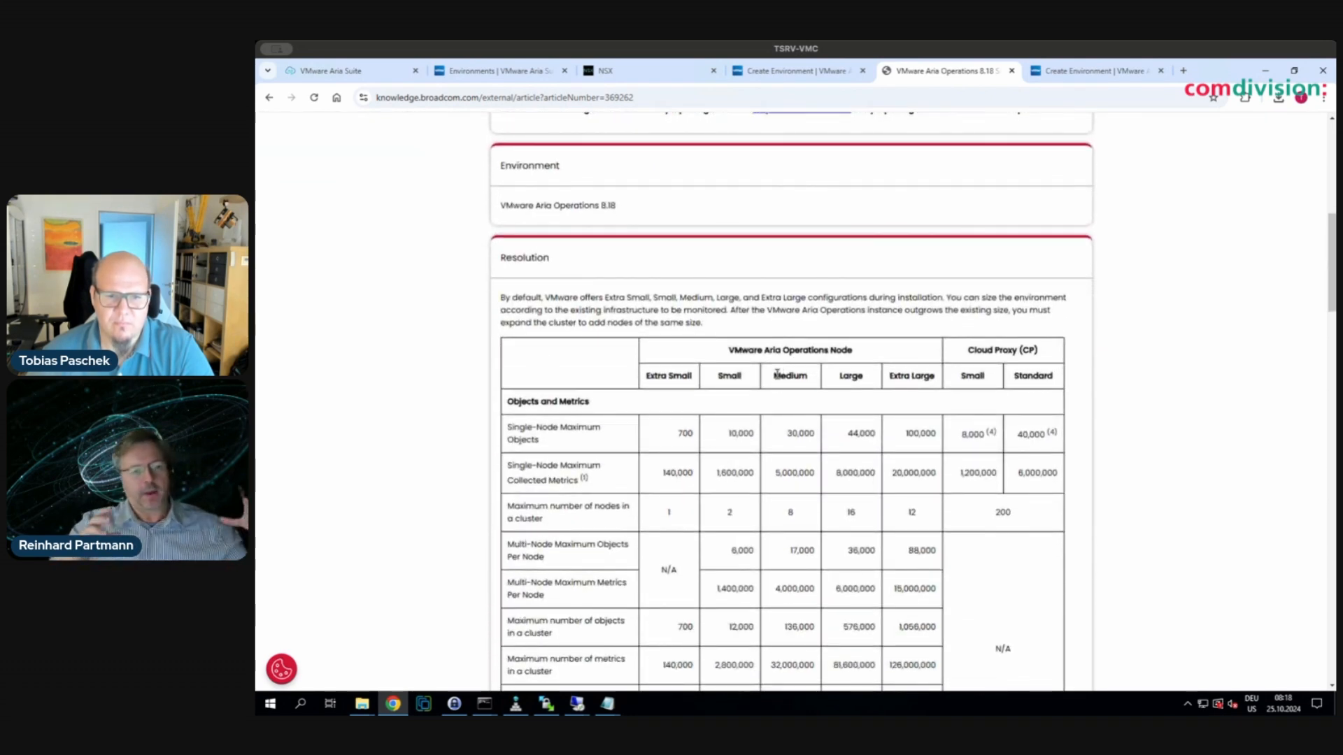
# - Compare the Medium, Large and Extra Large object limits in the KB sizing table
pyautogui.moveTo(776, 374); pyautogui.dragTo(935, 372)
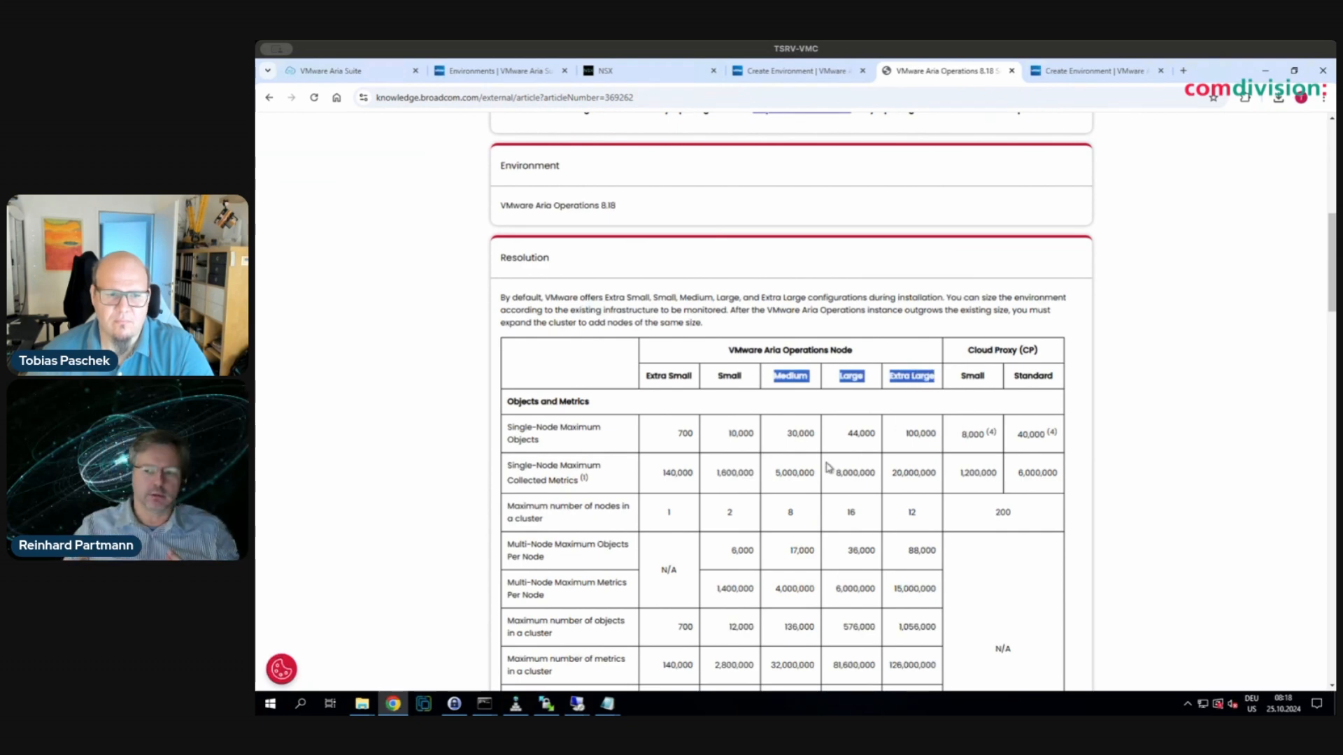
pyautogui.scroll(-1, 828, 467)
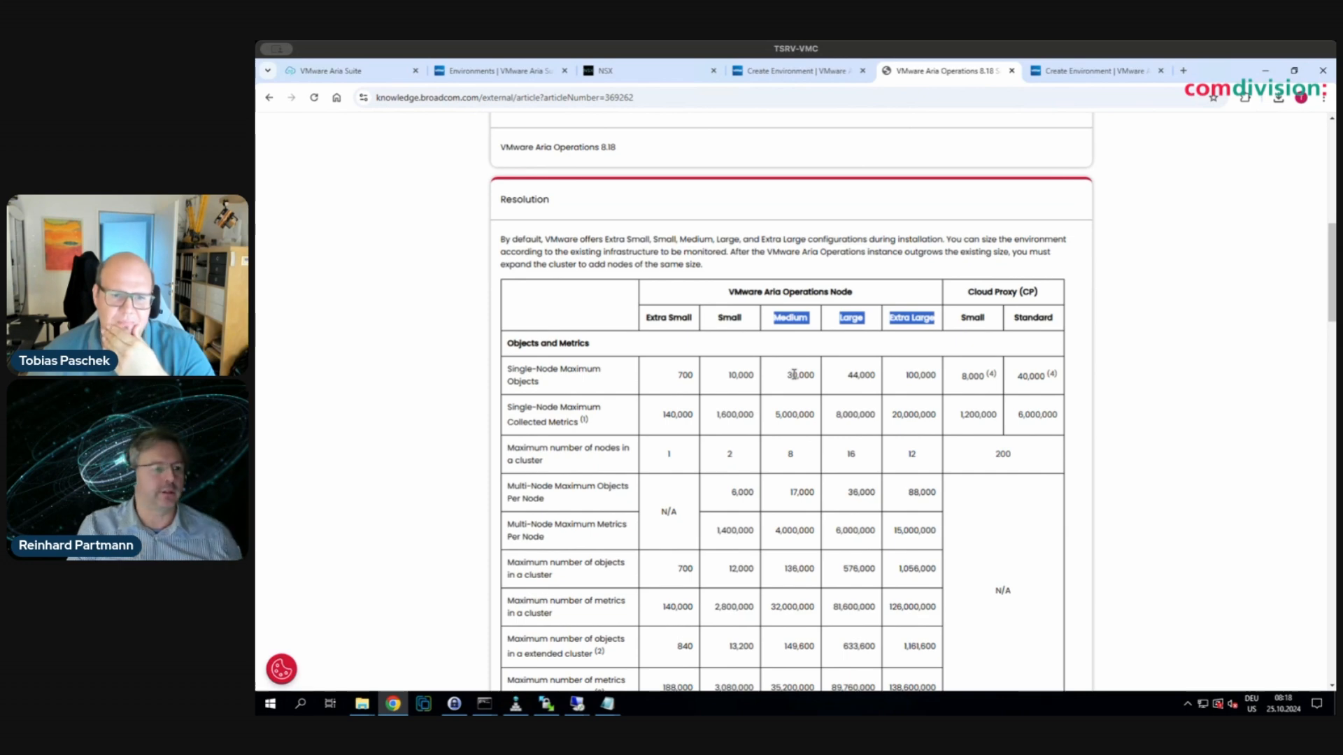
pyautogui.moveTo(790, 378)
pyautogui.mouseDown()
pyautogui.moveTo(813, 409)
pyautogui.moveTo(808, 374)
pyautogui.mouseUp()
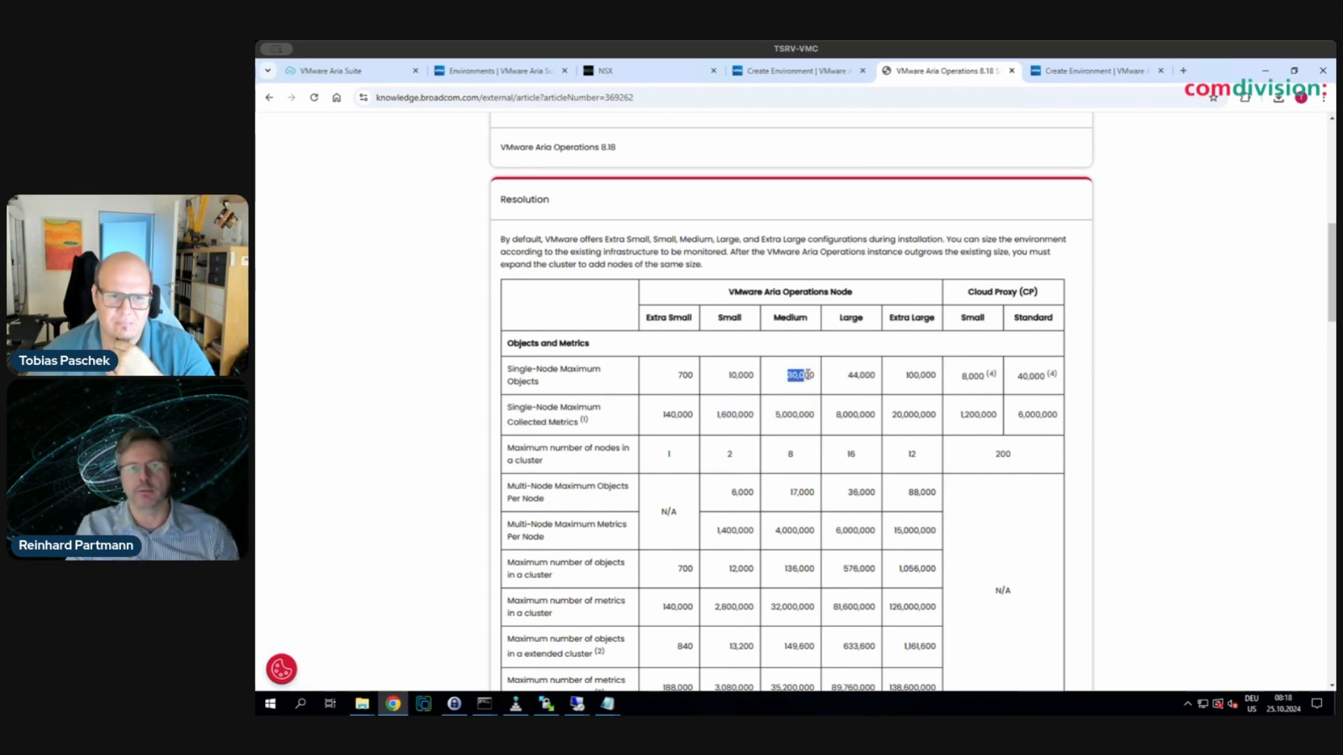
pyautogui.click(873, 414)
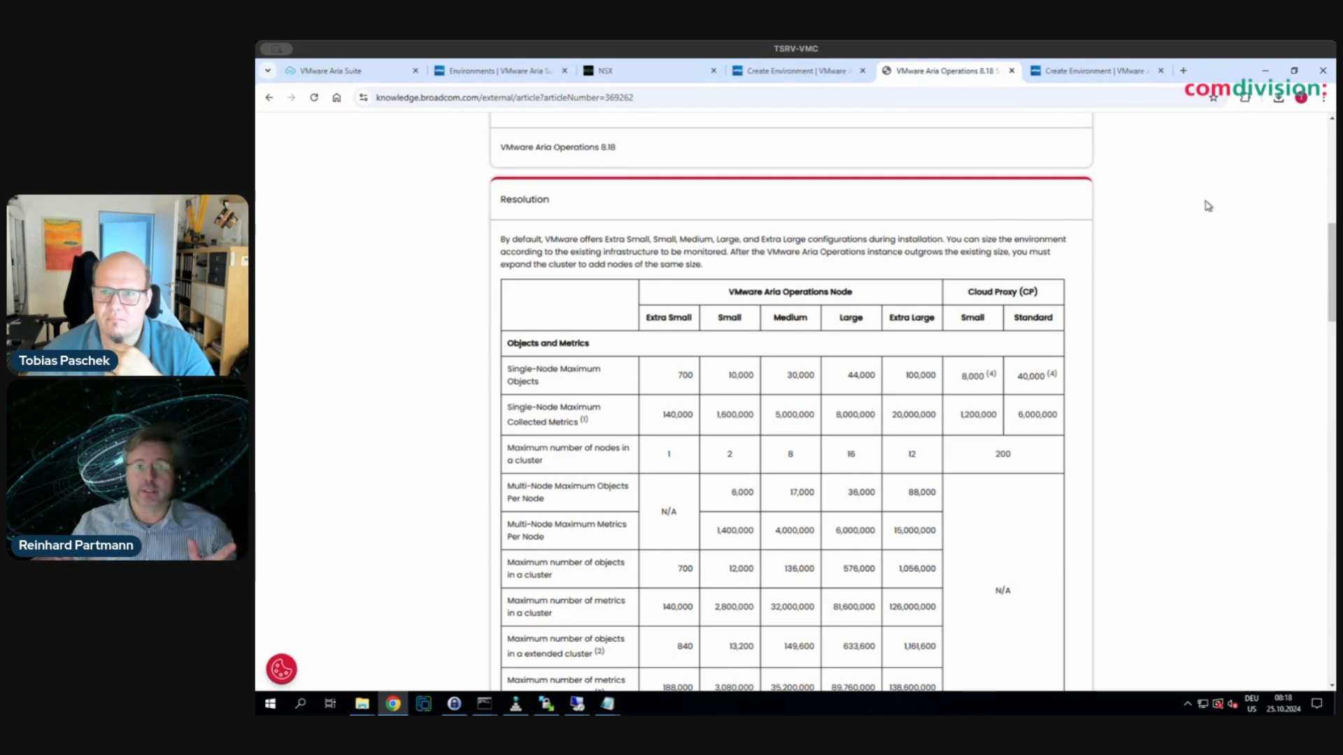
# - Zoom Chrome to 125% to read the sizing table more easily
pyautogui.click(1323, 98)
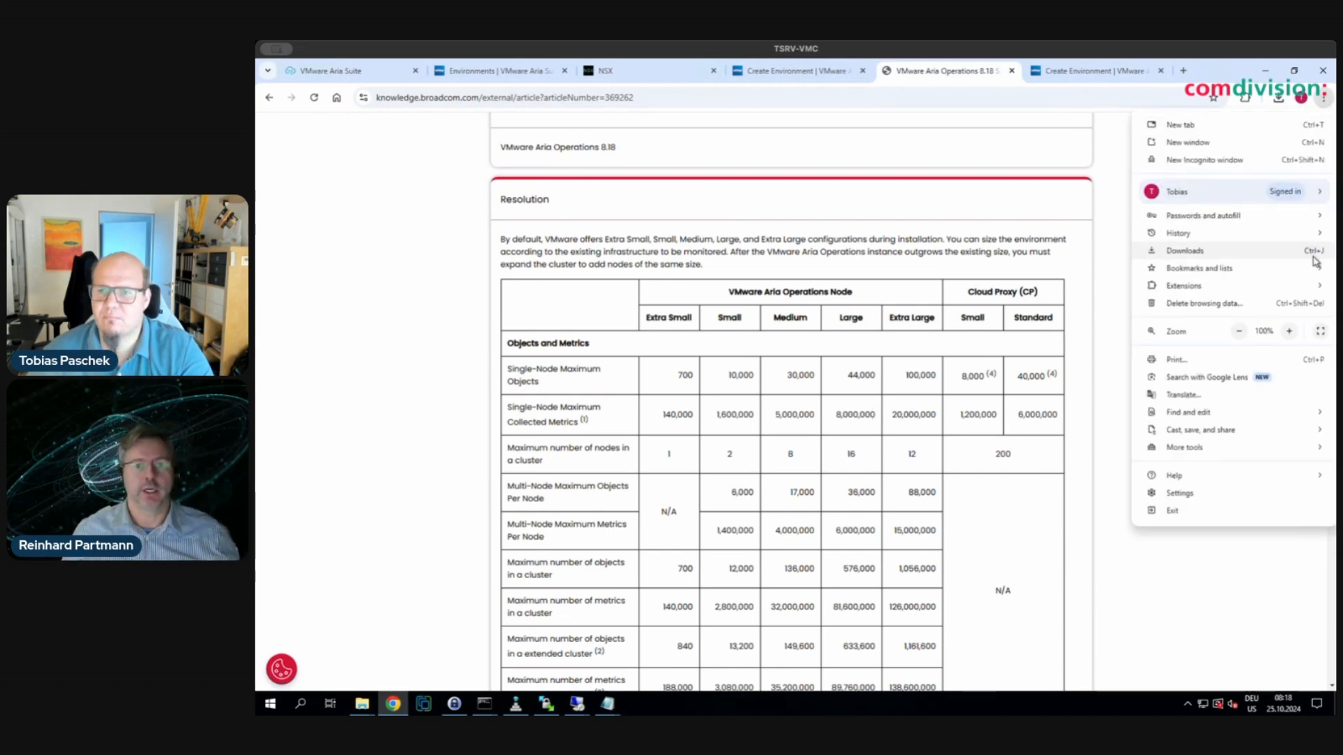
pyautogui.click(1288, 331)
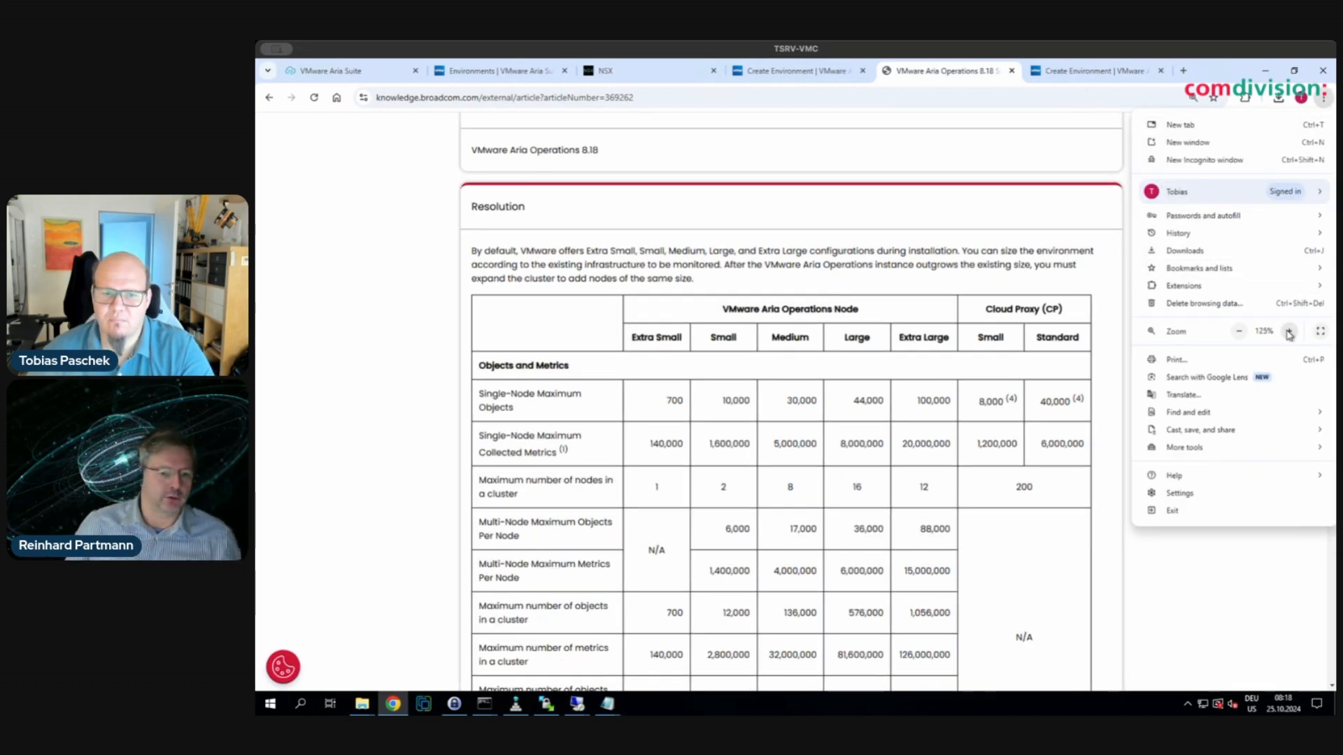
pyautogui.click(1037, 415)
pyautogui.scroll(-3, 1040, 521)
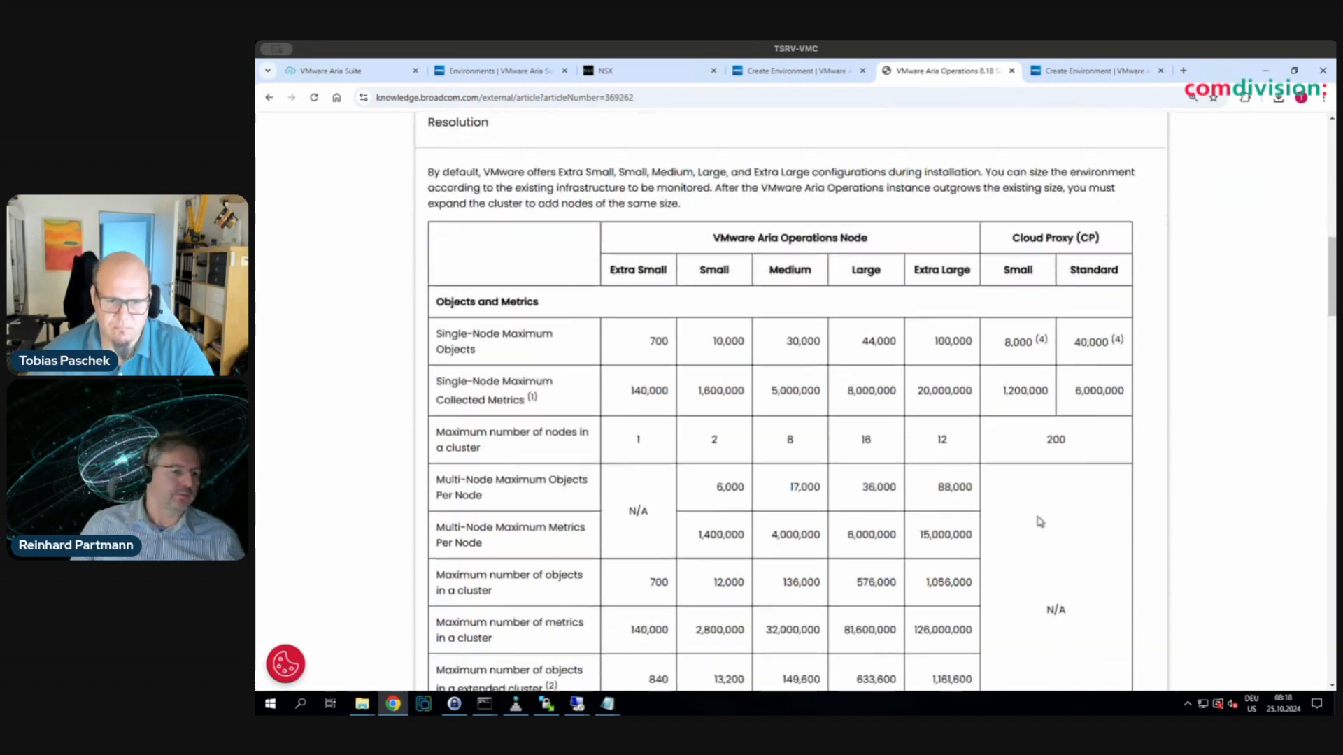
pyautogui.scroll(-1, 1039, 521)
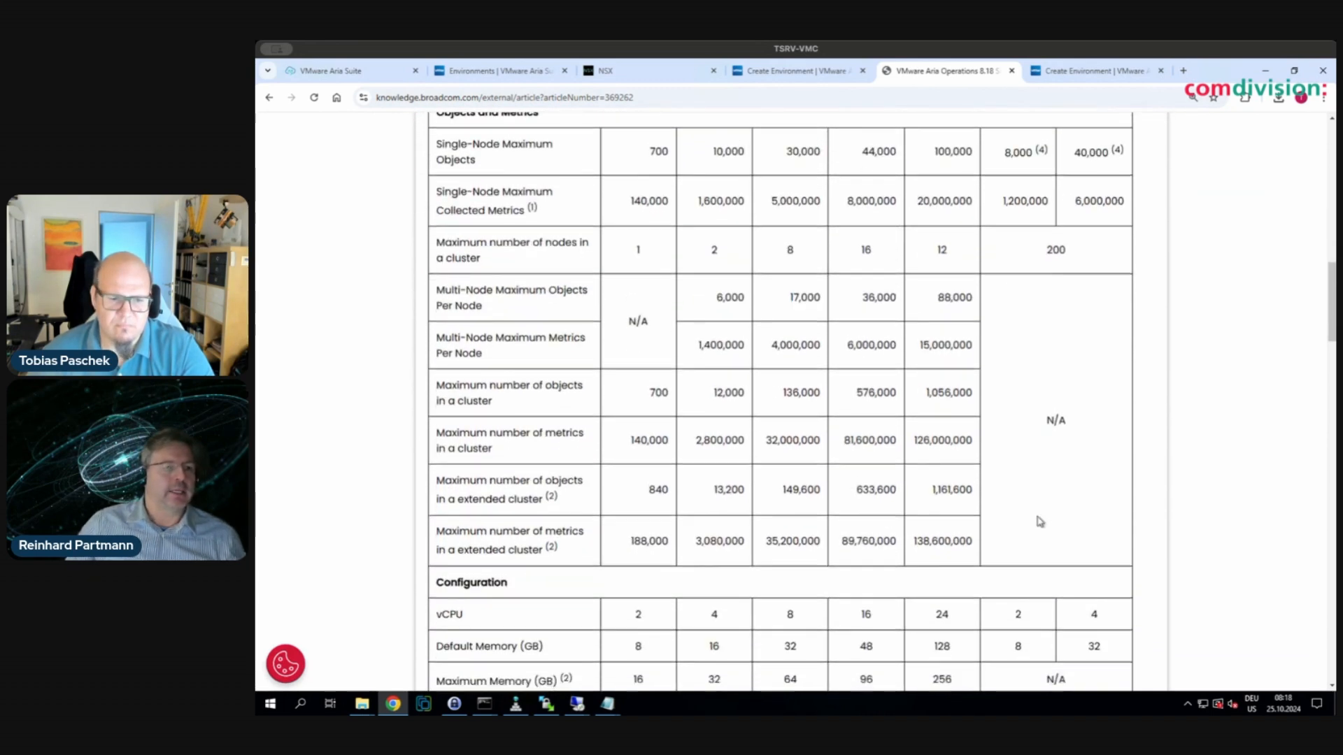
pyautogui.scroll(2, 1039, 521)
pyautogui.scroll(1, 1039, 521)
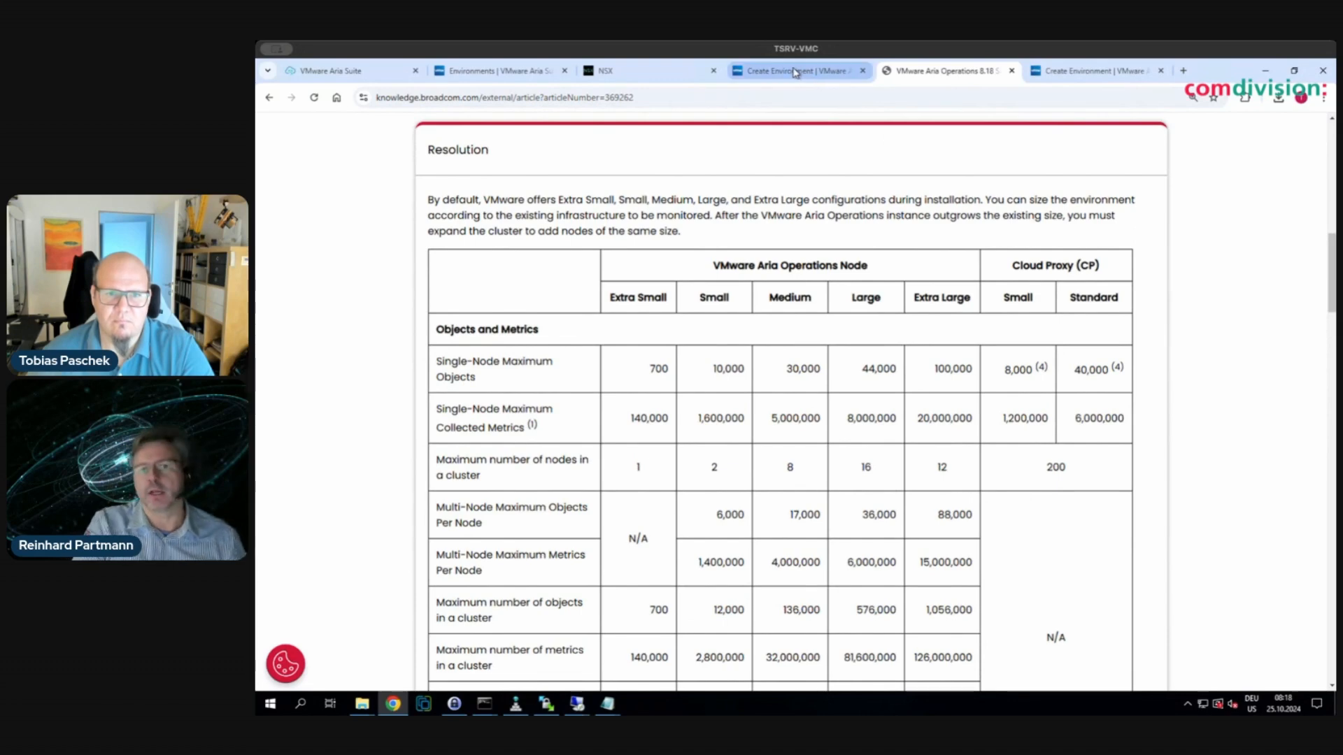
pyautogui.moveTo(795, 73)
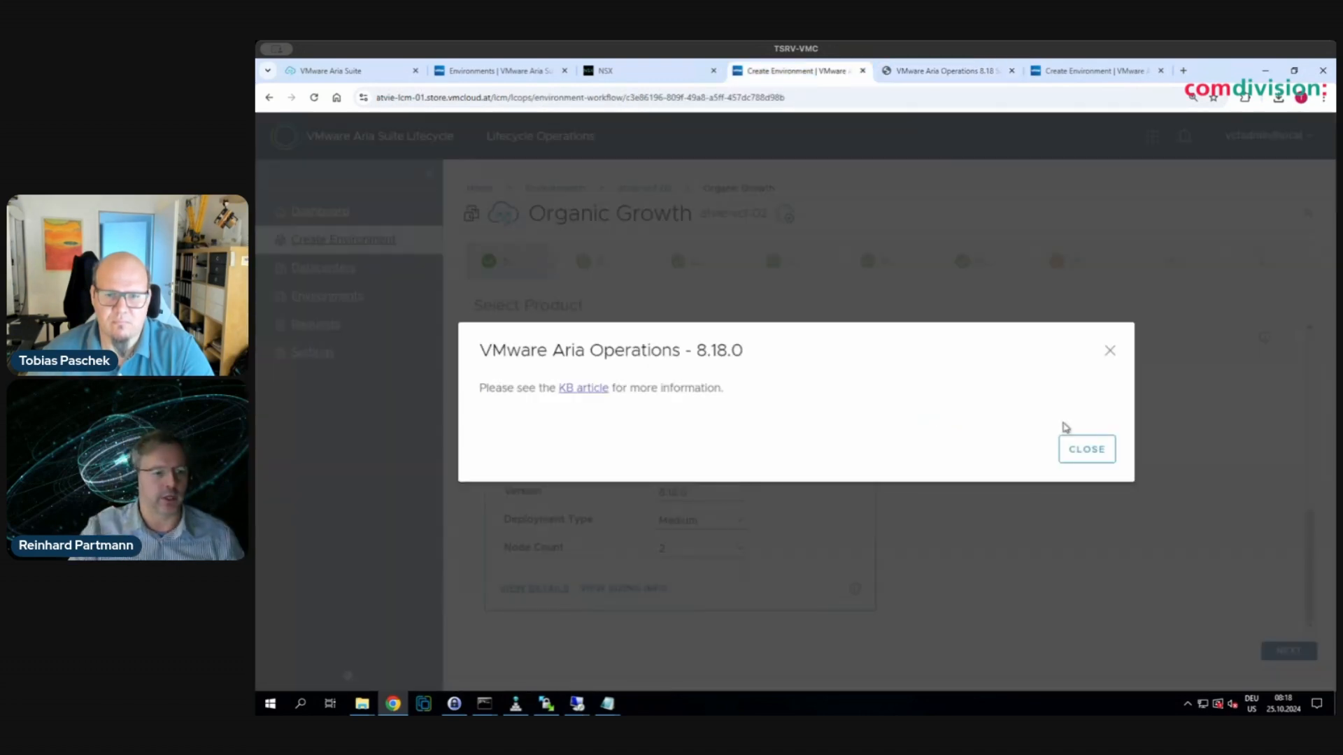
# - Close the 8.18.0 info notice and advance past Select Product and the EULA to License
pyautogui.click(1086, 451)
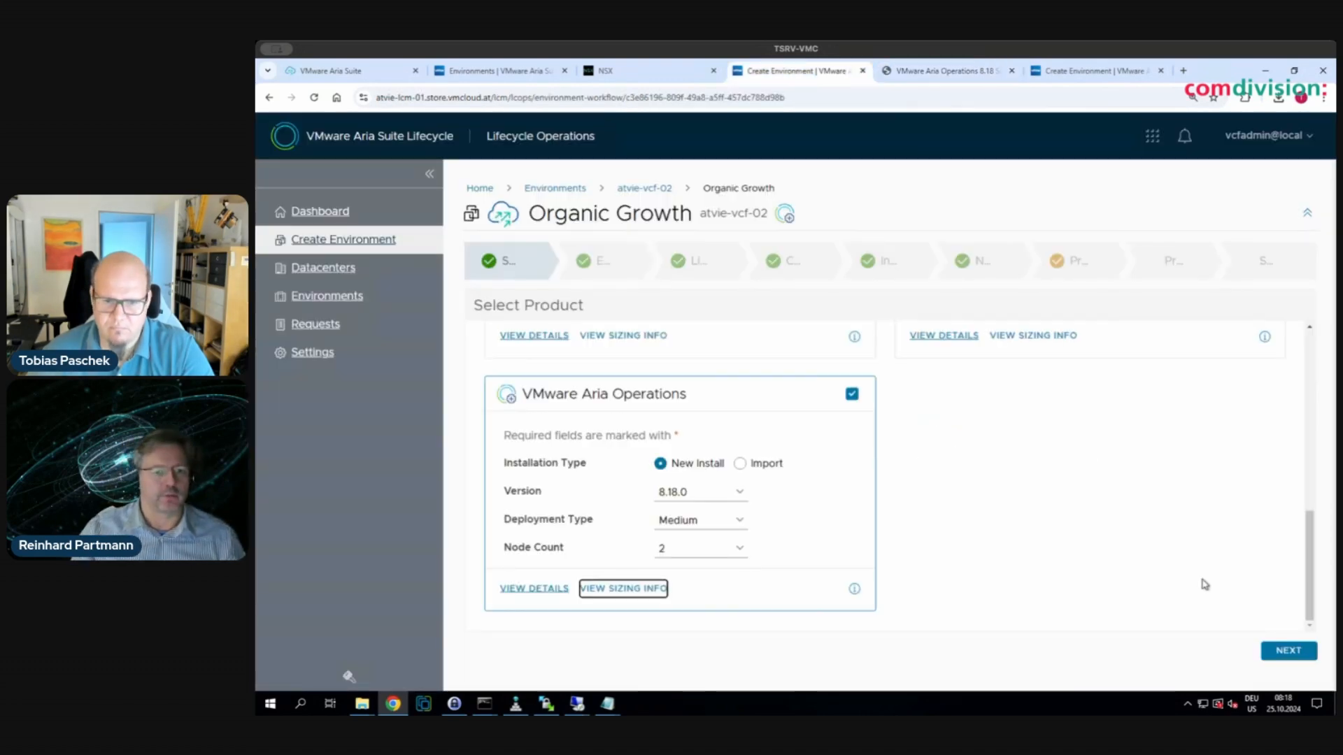
pyautogui.click(1273, 652)
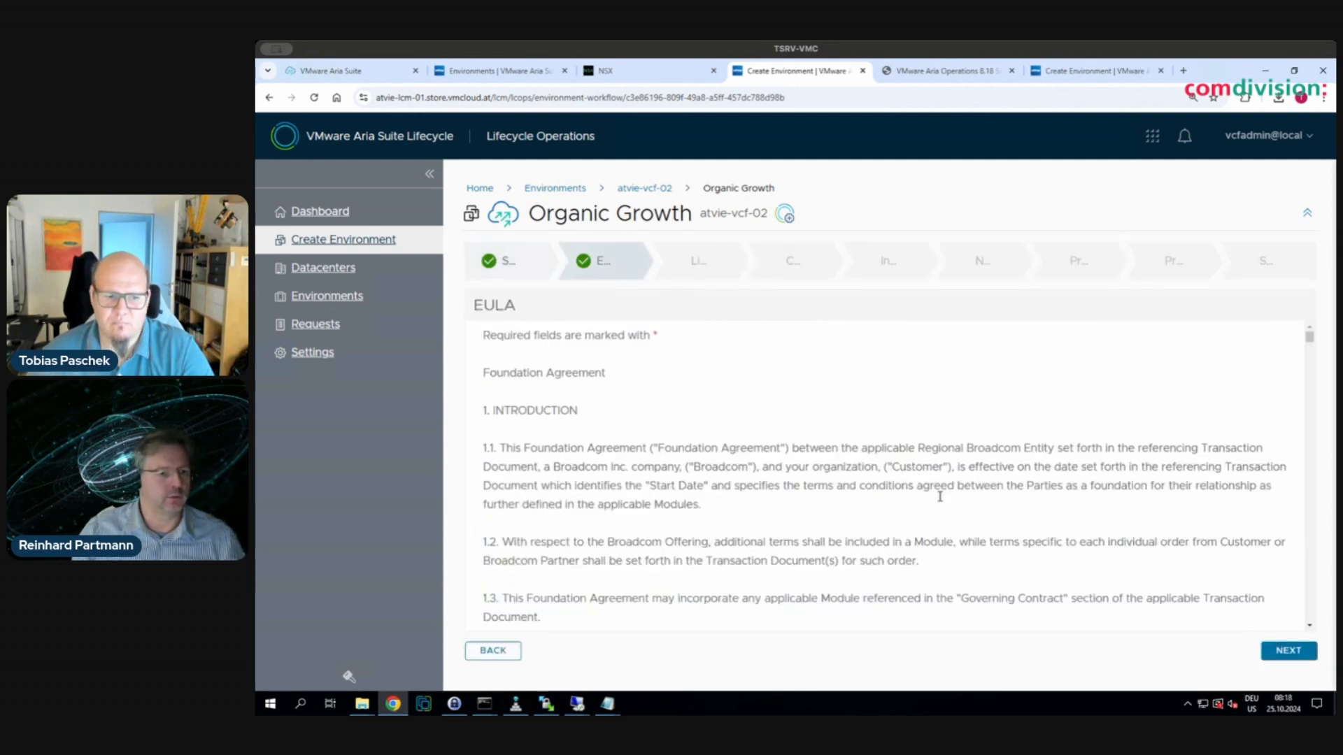
pyautogui.scroll(-3, 933, 535)
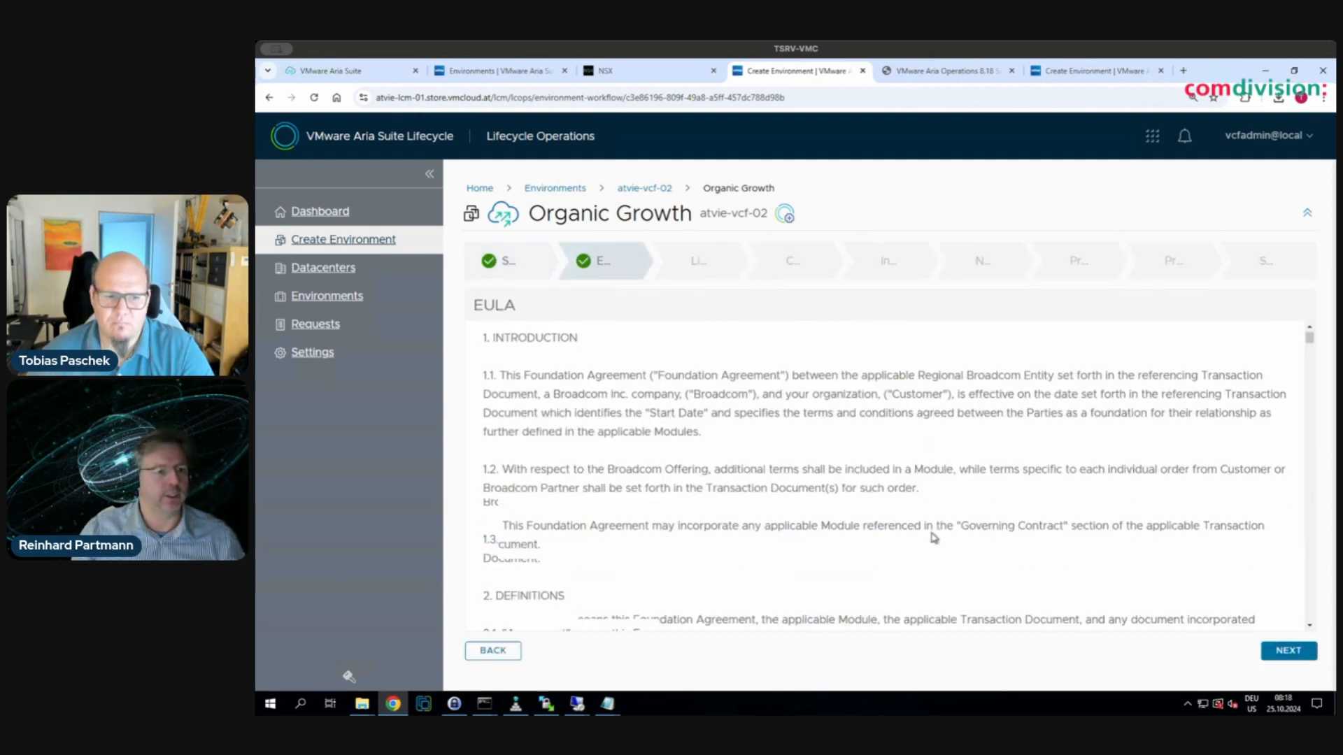
pyautogui.click(1289, 651)
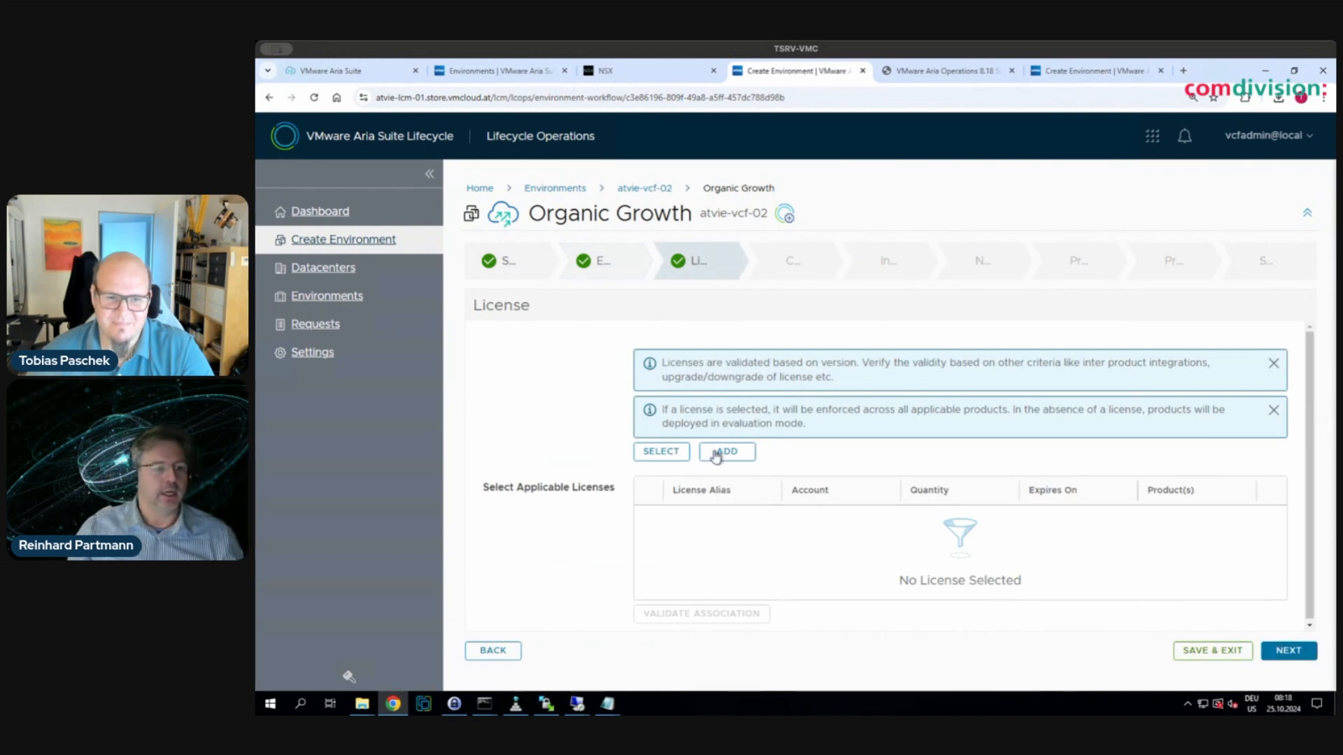
# - Apply and validate the VCF-DEMO license for the deployment
pyautogui.click(671, 449)
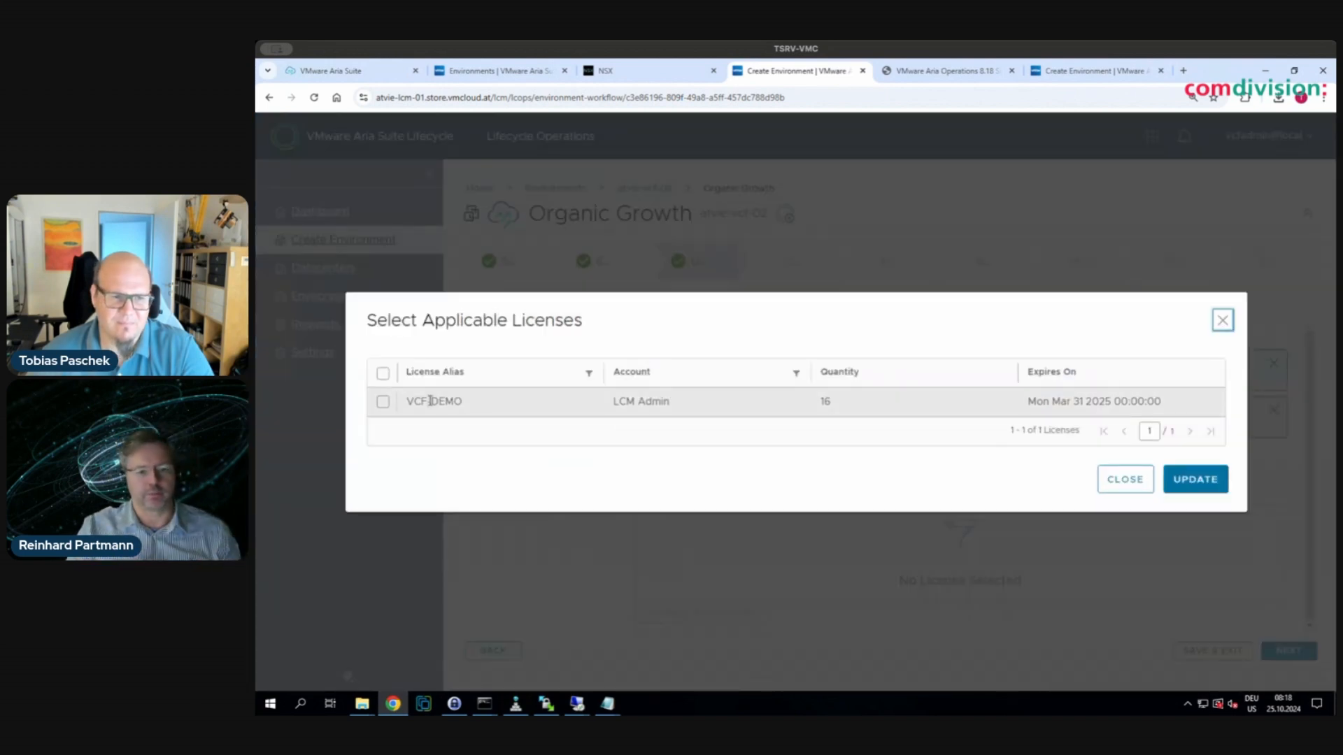
pyautogui.click(383, 401)
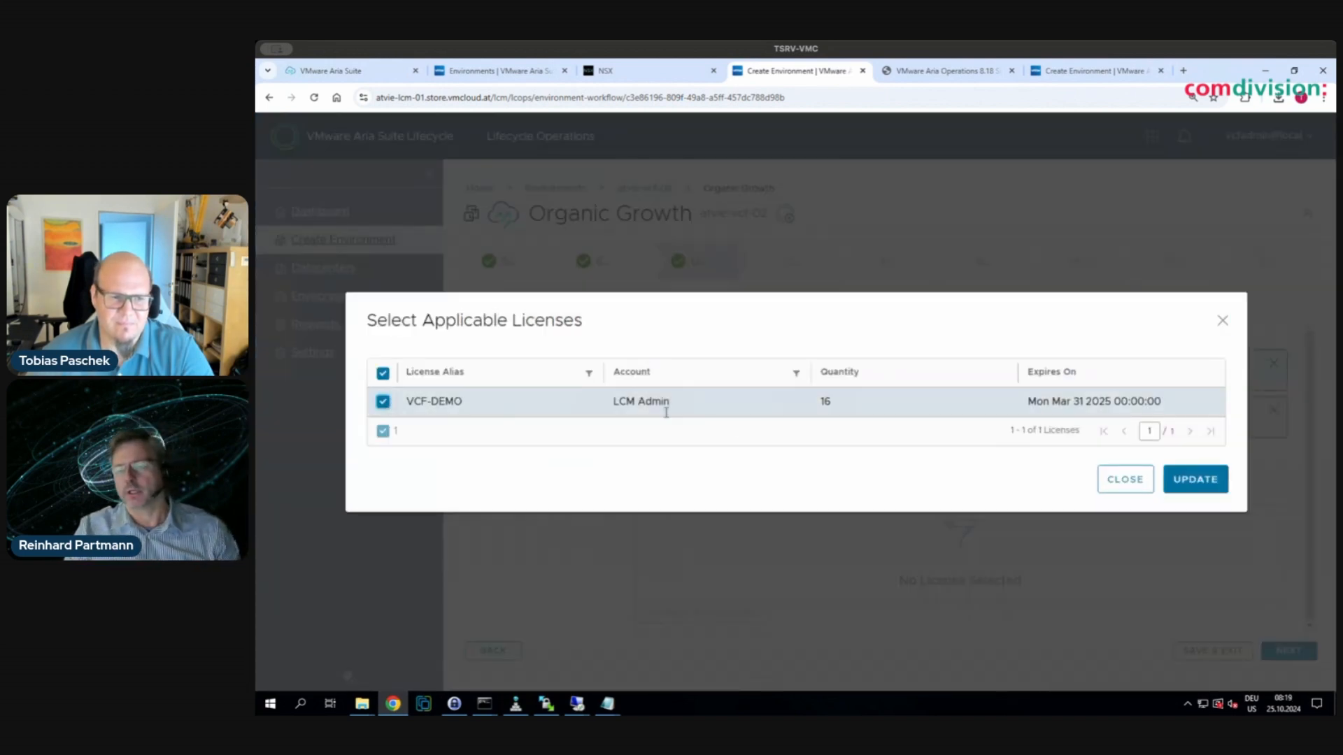
pyautogui.click(1192, 479)
pyautogui.click(721, 563)
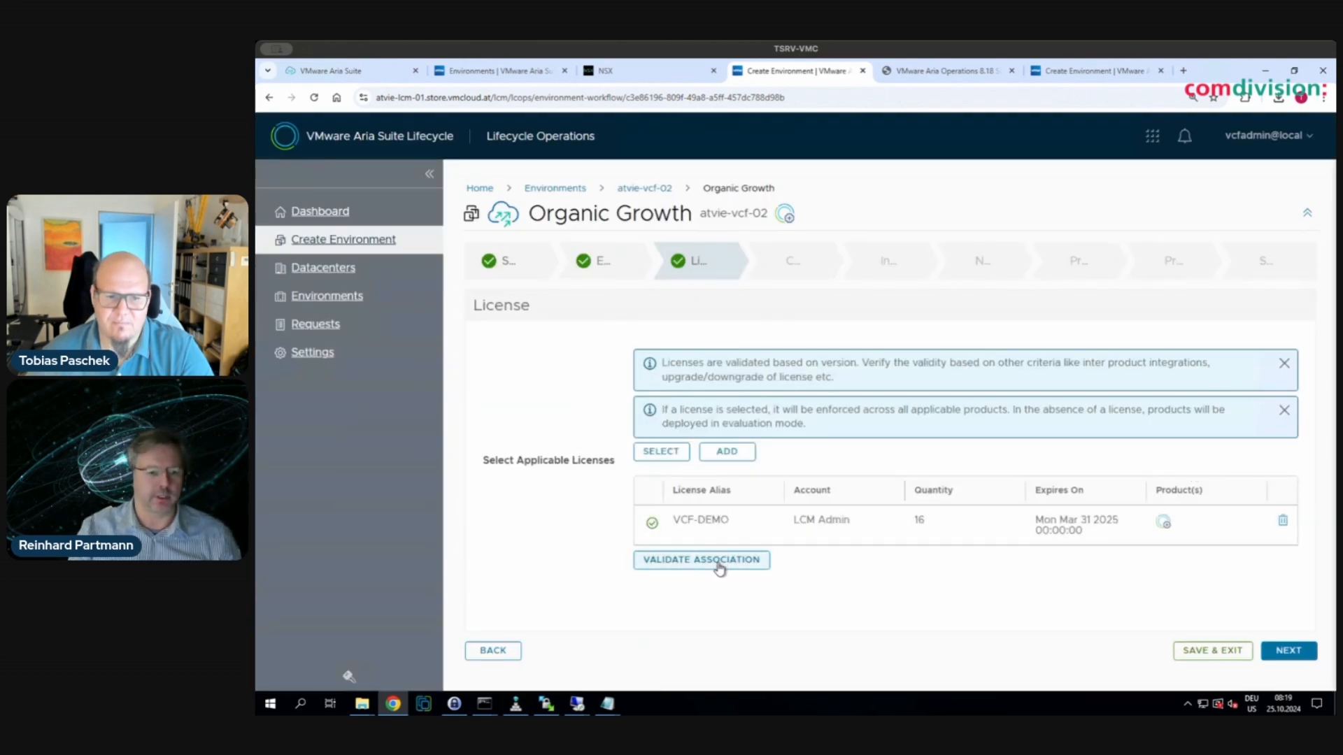
pyautogui.click(1294, 656)
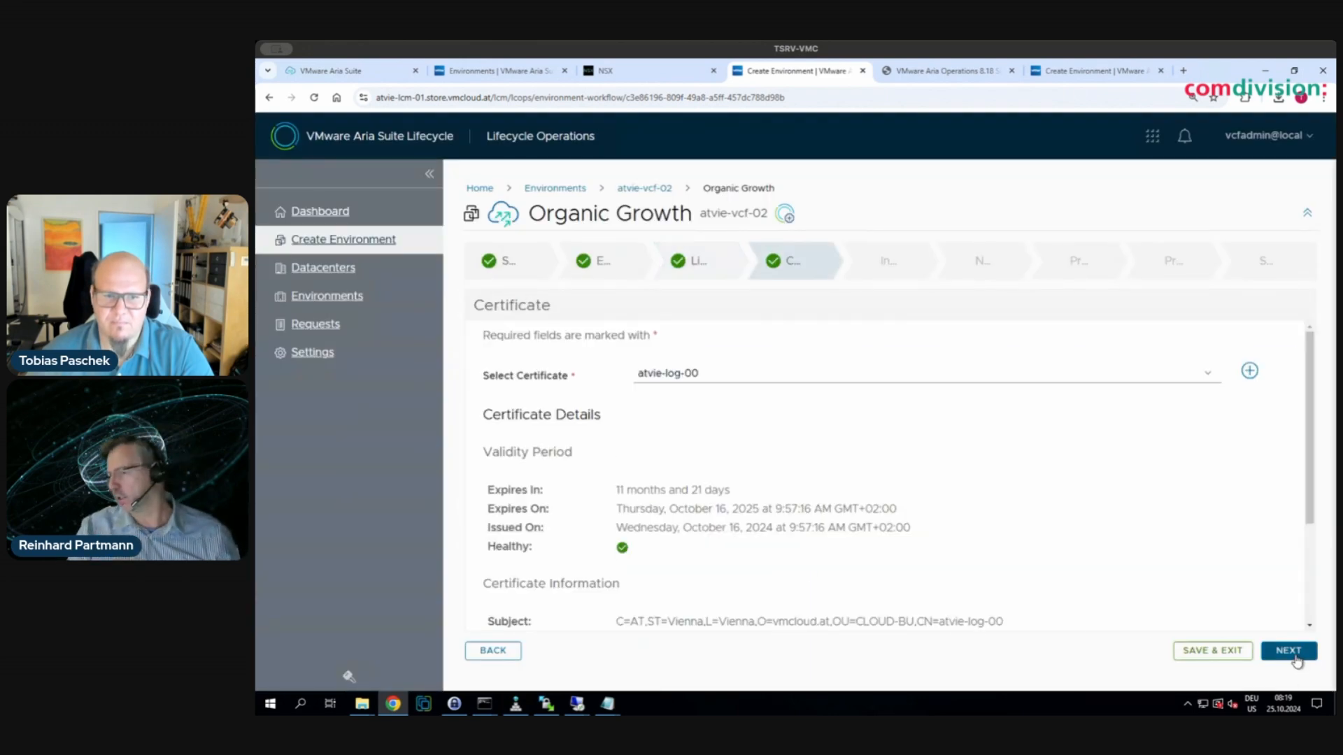
# - Choose the atvie-ops-00 certificate and continue to Infrastructure
pyautogui.click(842, 378)
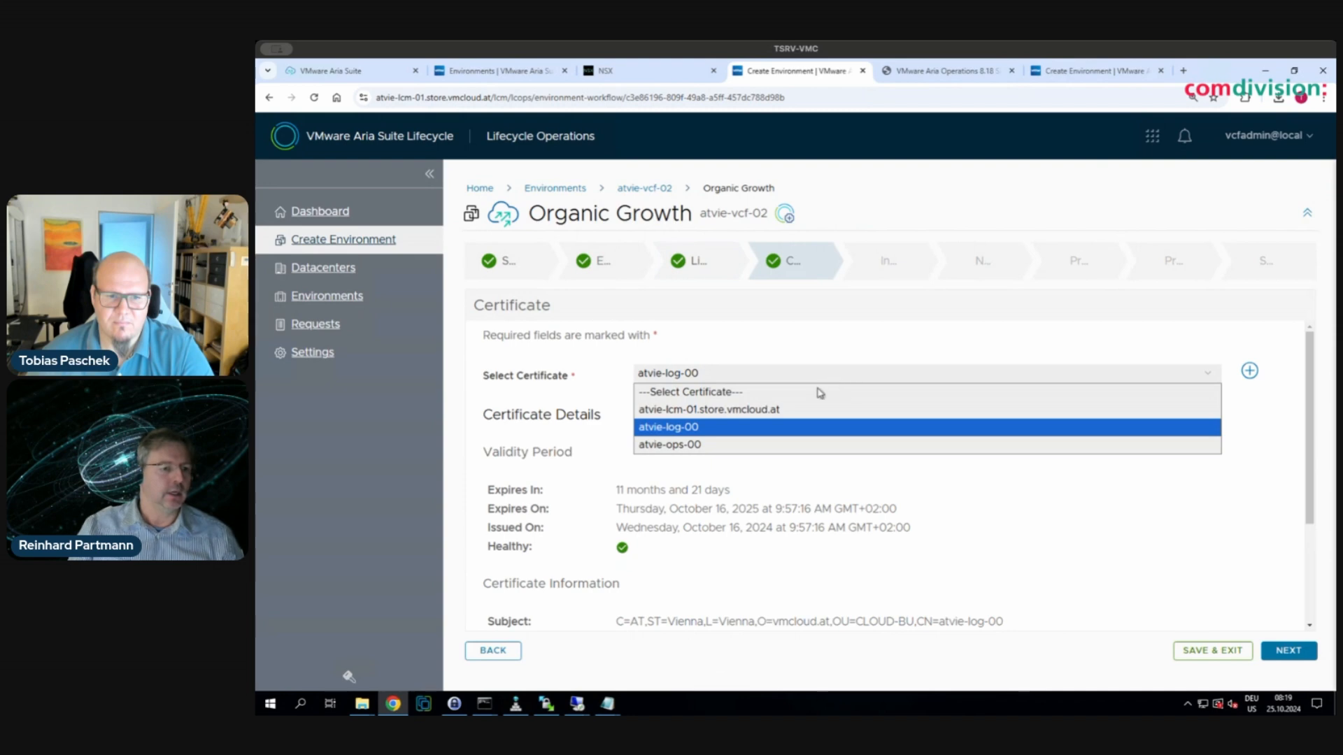
pyautogui.click(772, 447)
pyautogui.scroll(-3, 889, 560)
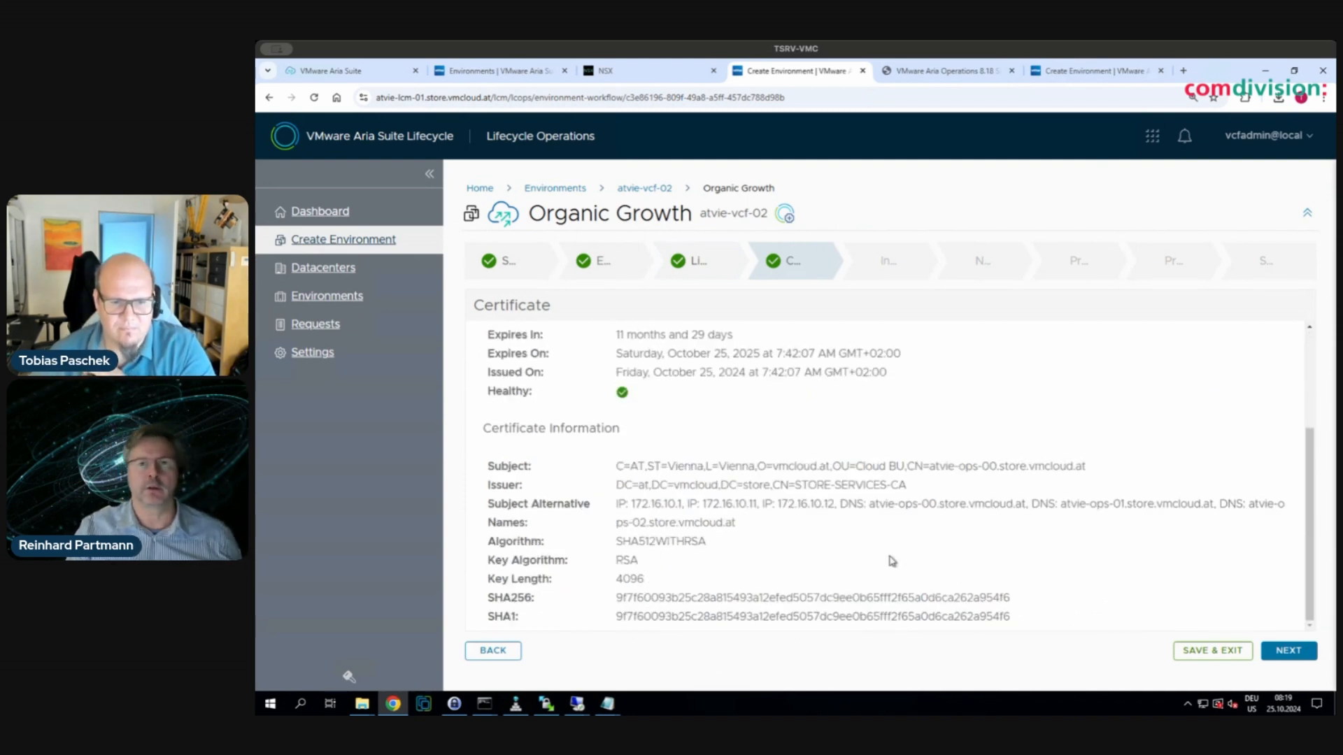
pyautogui.click(1301, 654)
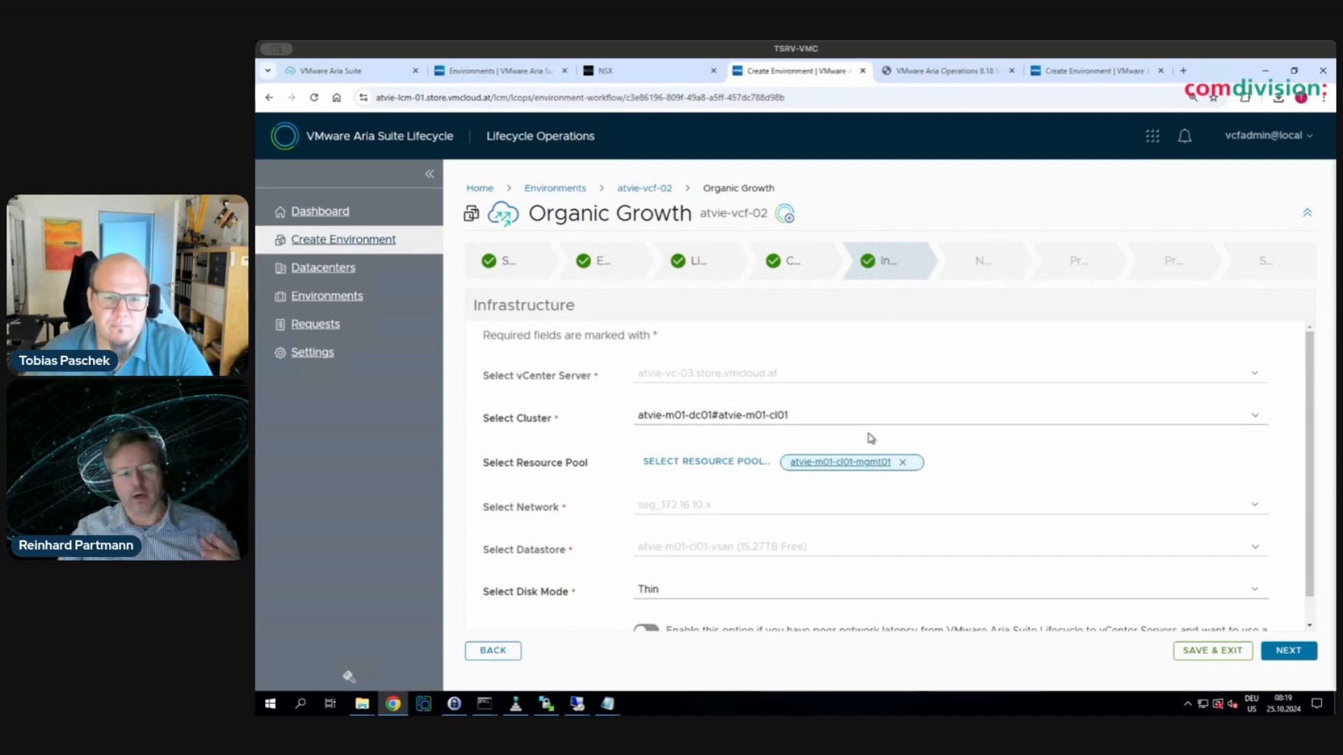
pyautogui.scroll(-1, 871, 434)
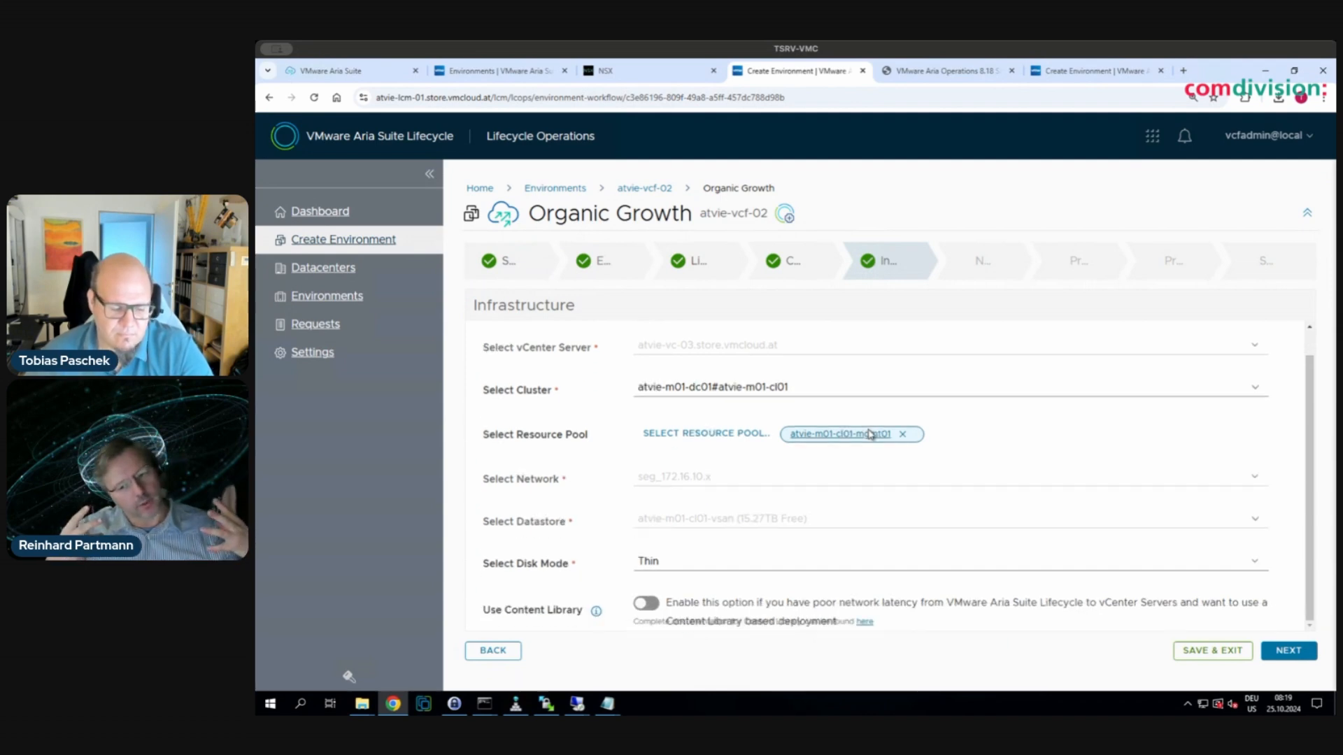
pyautogui.scroll(1, 870, 434)
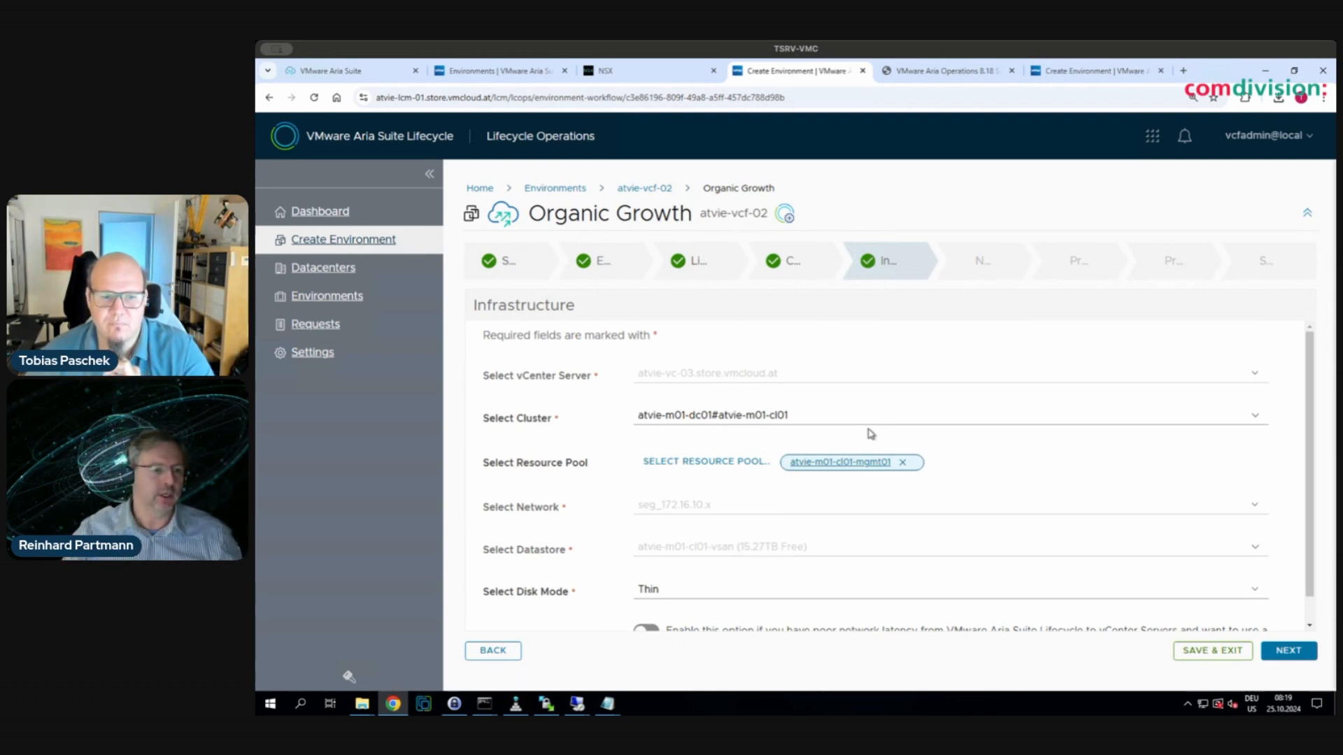
pyautogui.scroll(-1, 870, 434)
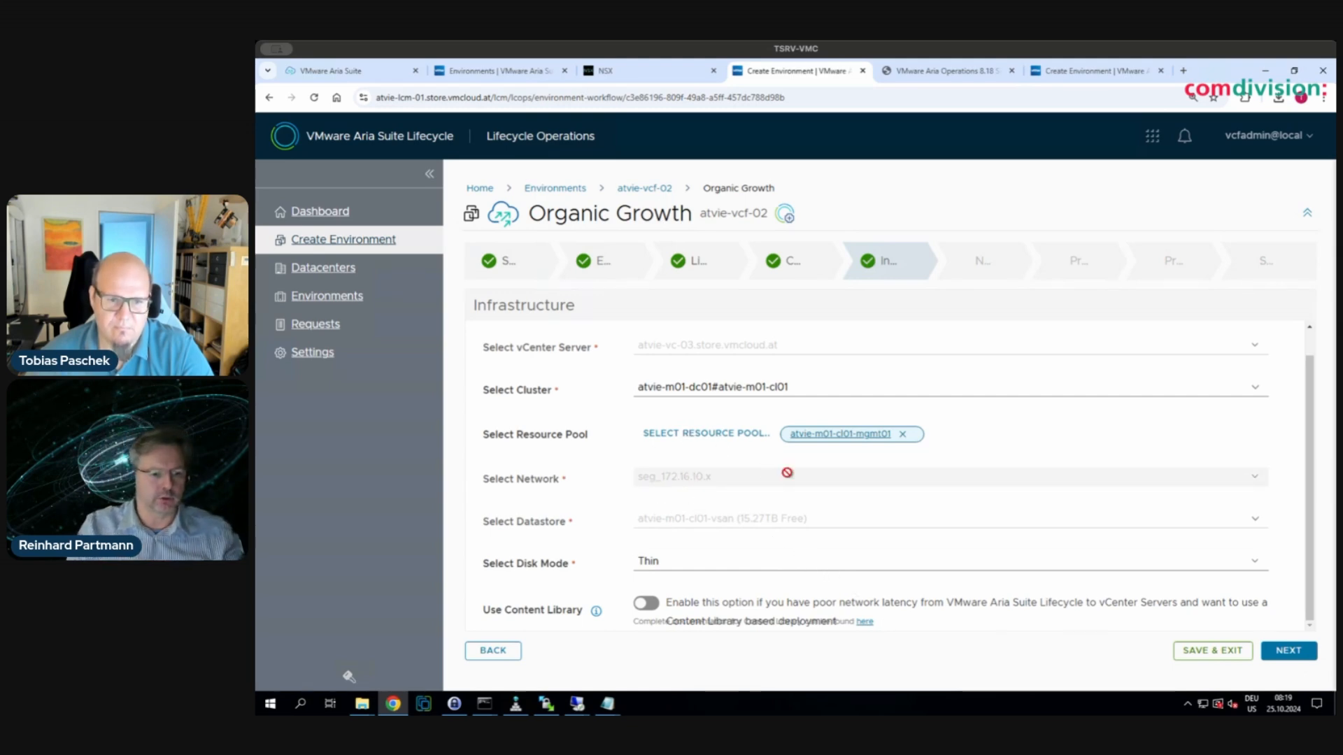
# - Accept the Infrastructure settings and review the DNS and NTP settings on the Network step
pyautogui.click(1290, 651)
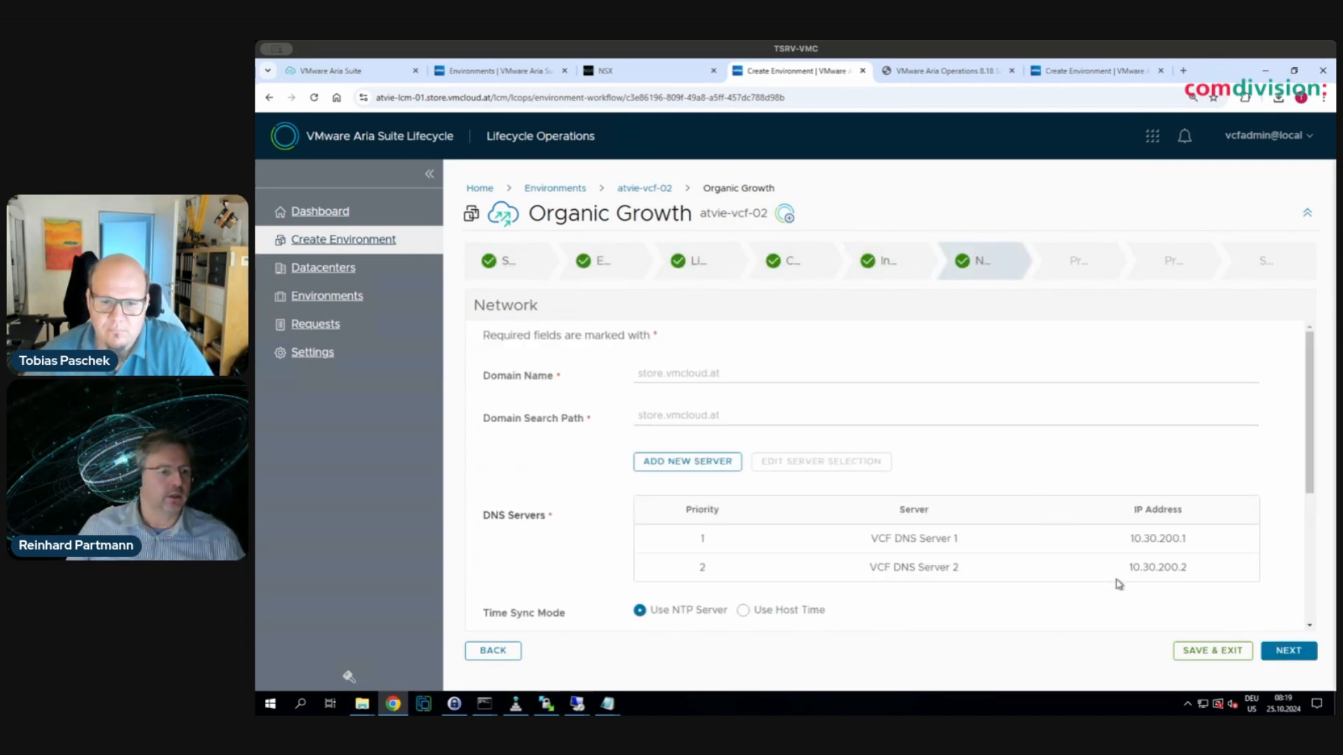
pyautogui.scroll(-2, 1119, 584)
pyautogui.scroll(-3, 1119, 584)
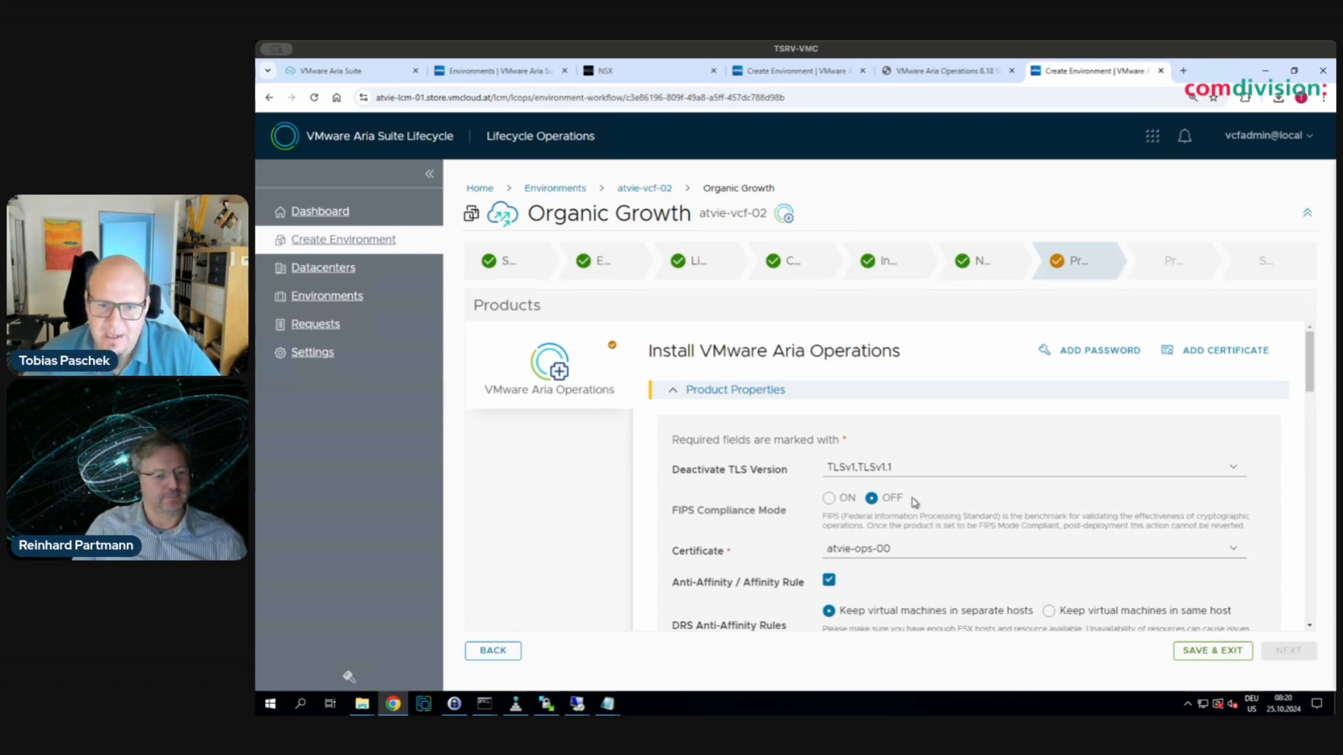
pyautogui.scroll(-1, 909, 496)
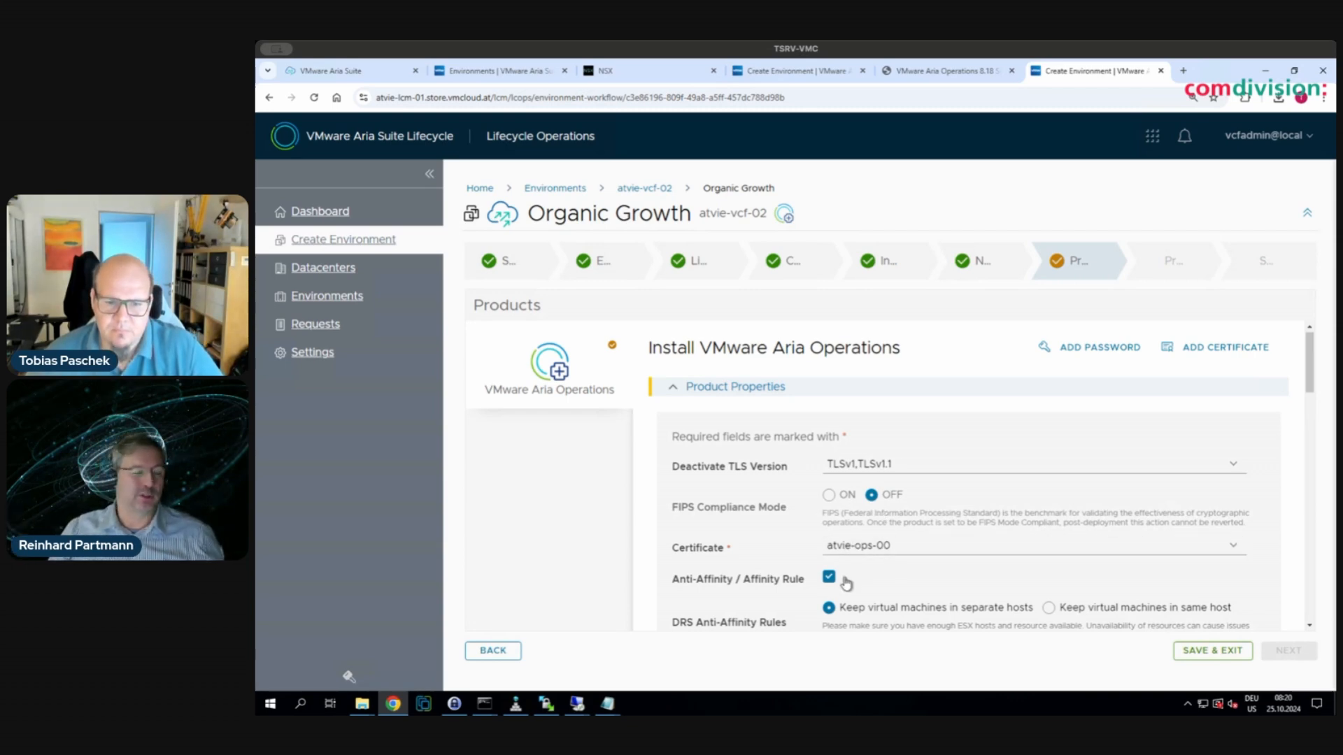
pyautogui.scroll(-1, 843, 577)
pyautogui.scroll(-1, 944, 619)
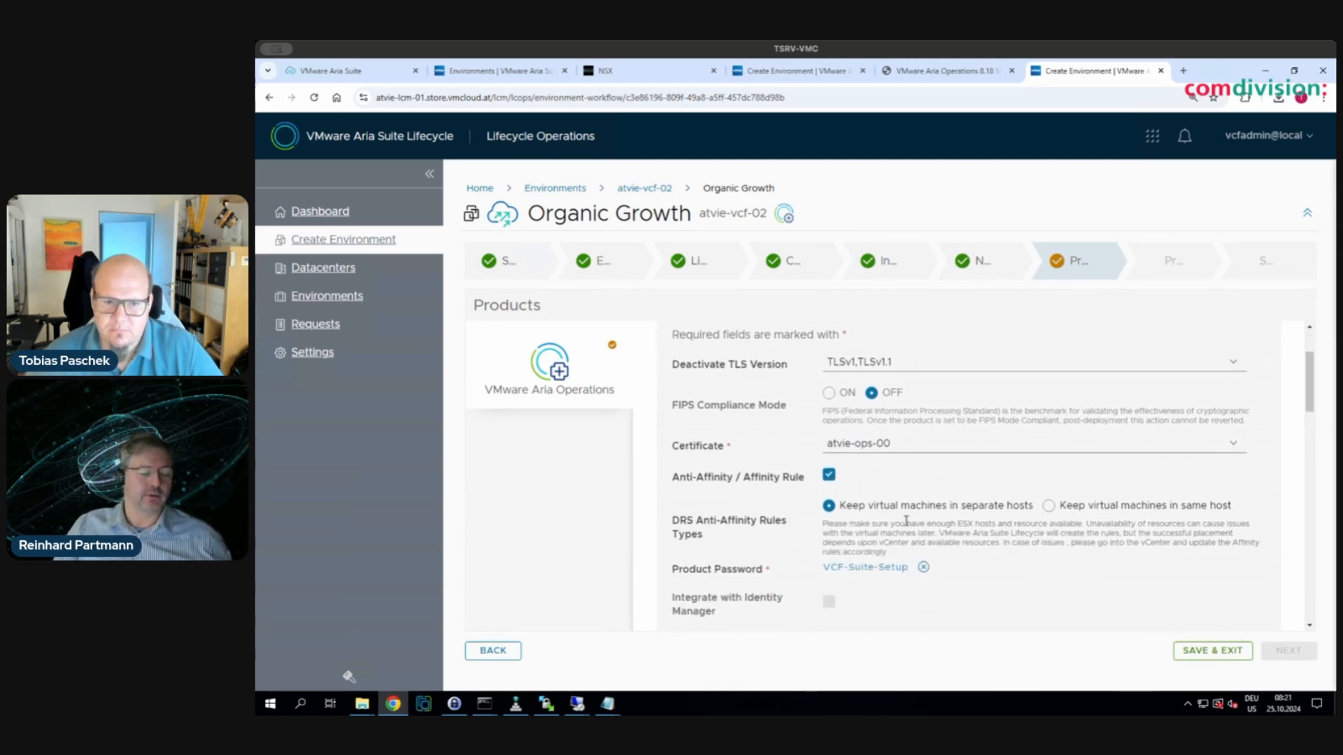
pyautogui.scroll(-1, 907, 521)
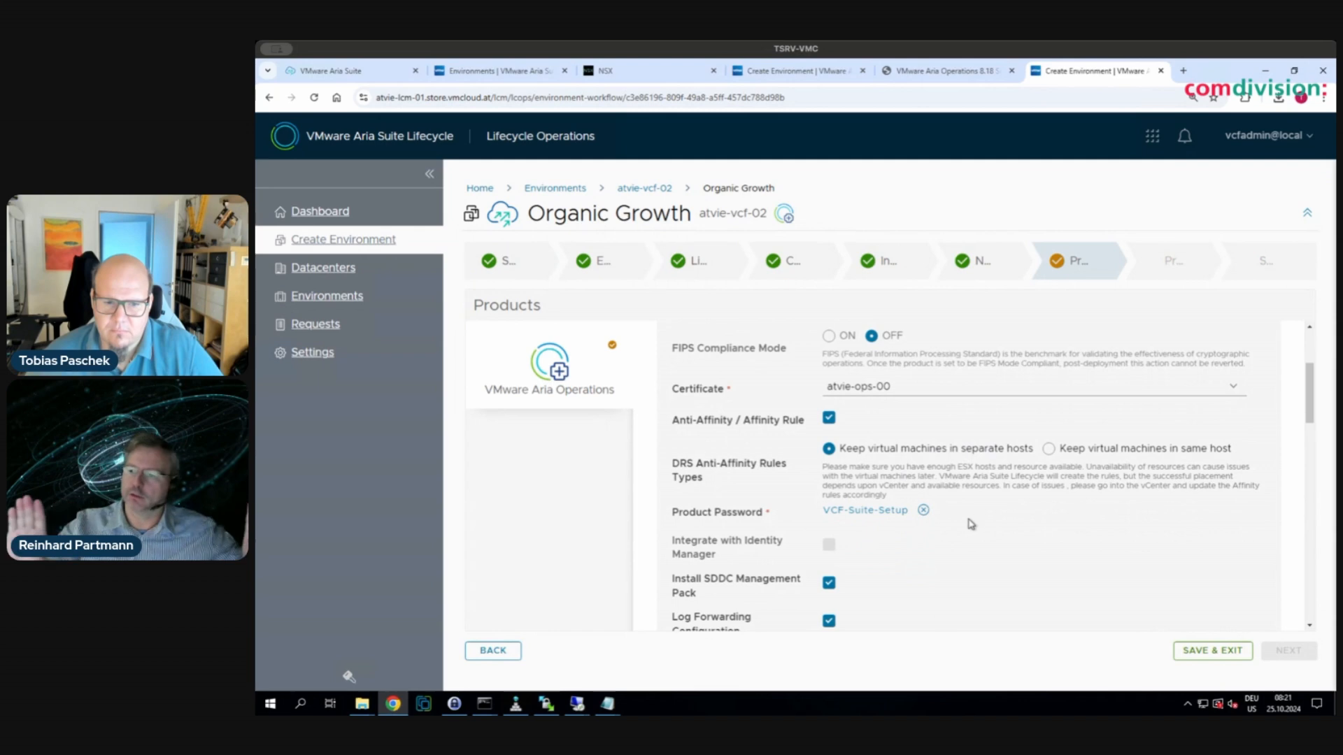
pyautogui.scroll(-1, 969, 522)
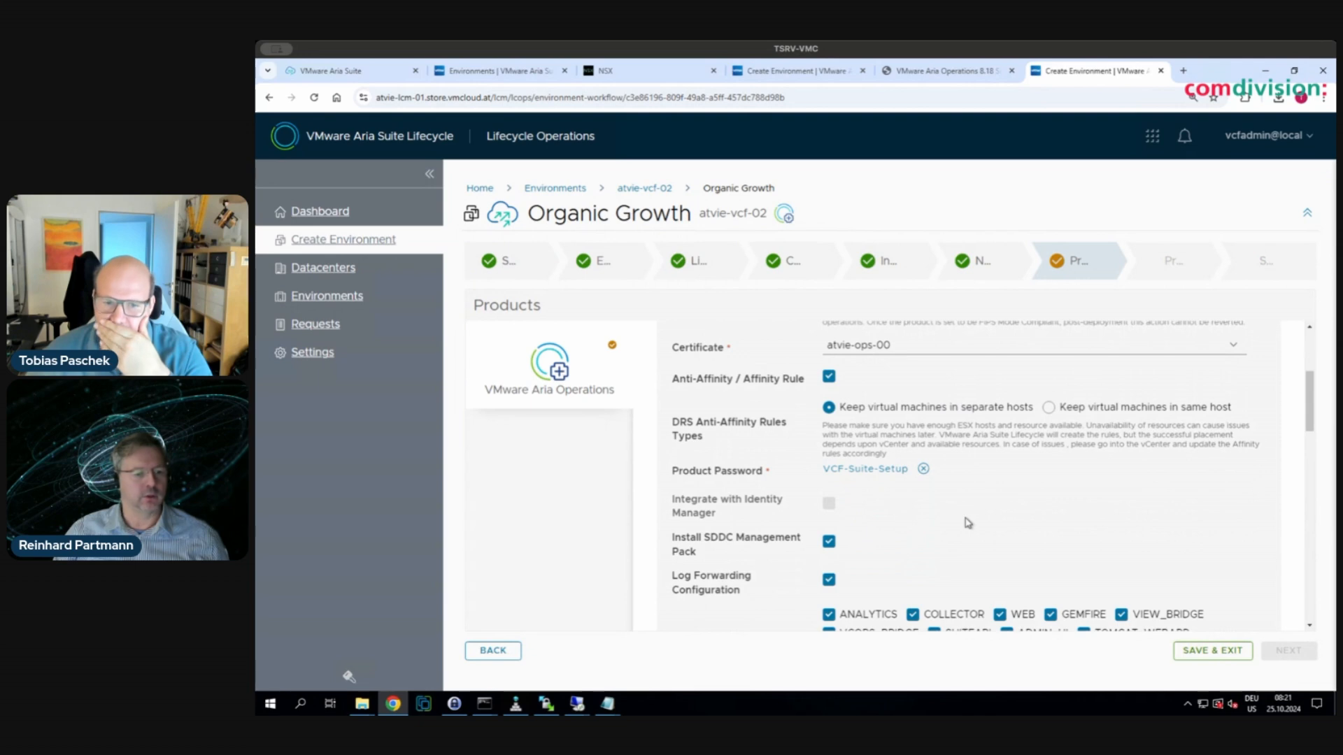
pyautogui.scroll(-1, 924, 546)
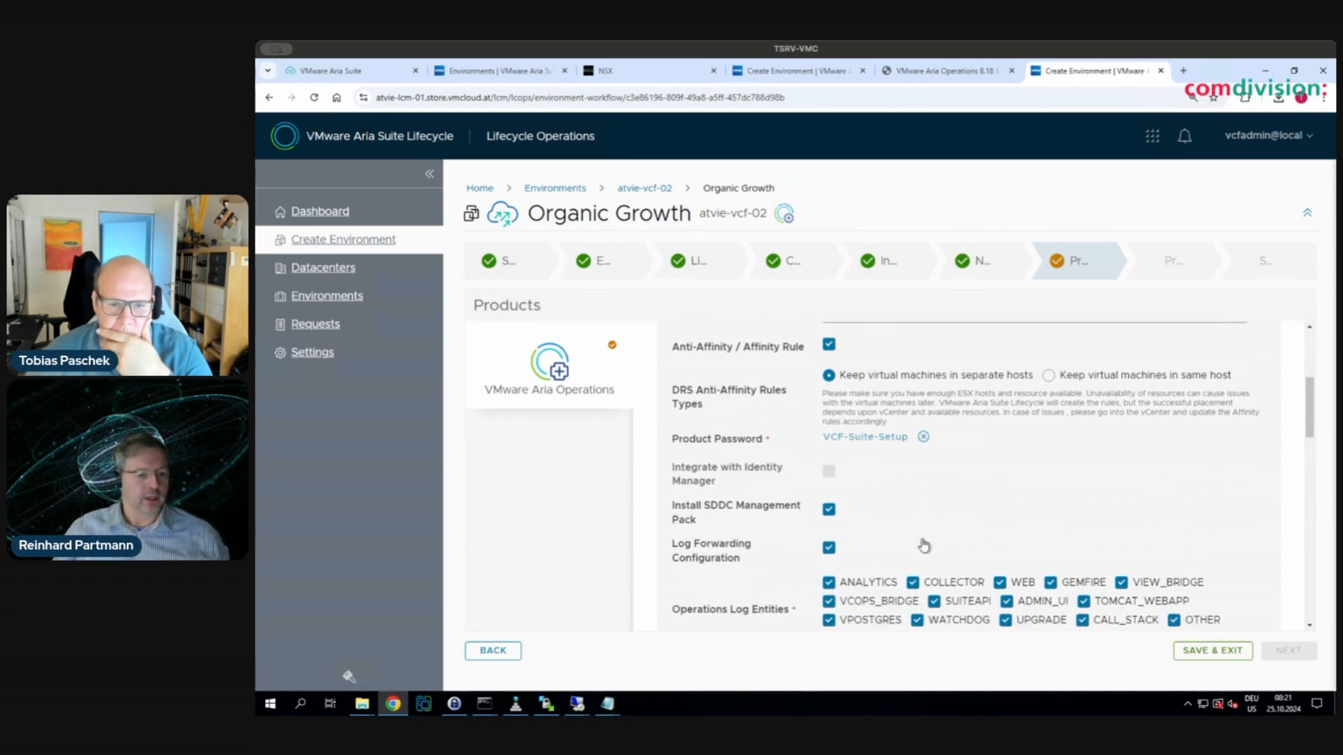
pyautogui.scroll(-1, 924, 546)
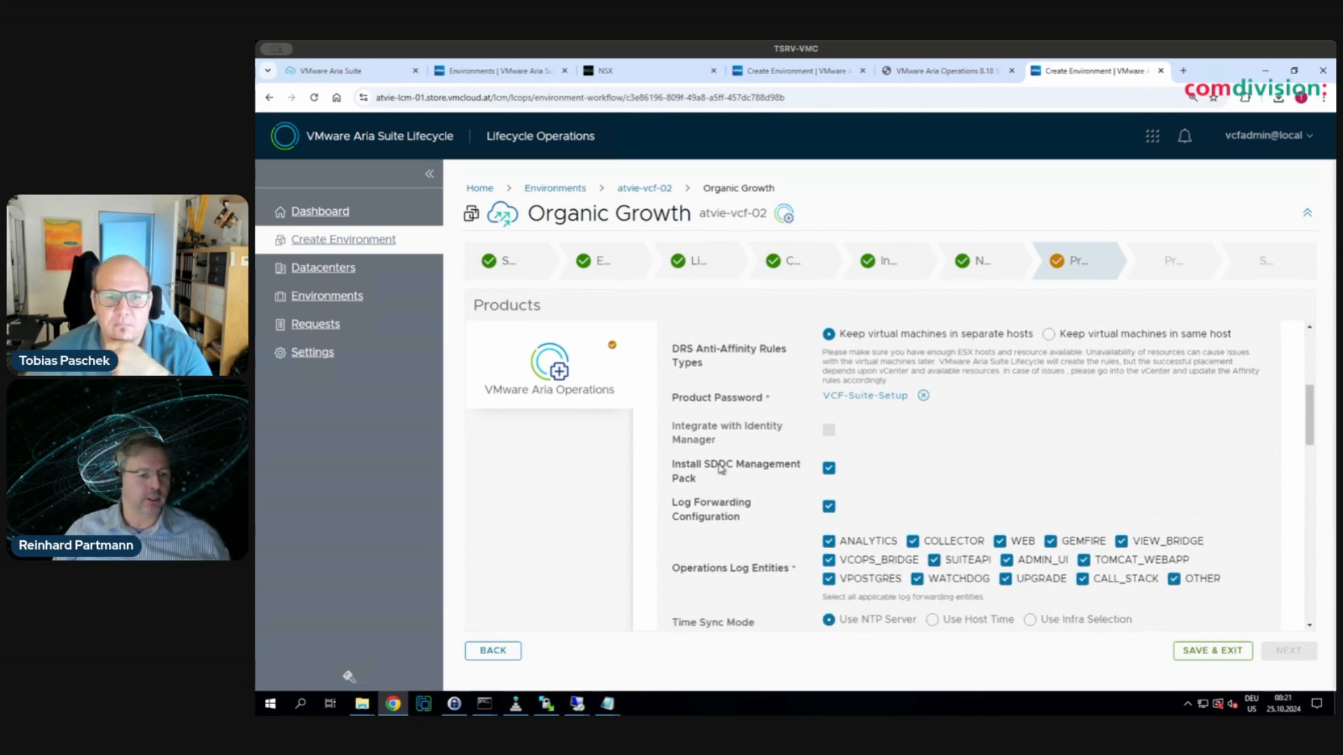
pyautogui.scroll(-1, 887, 575)
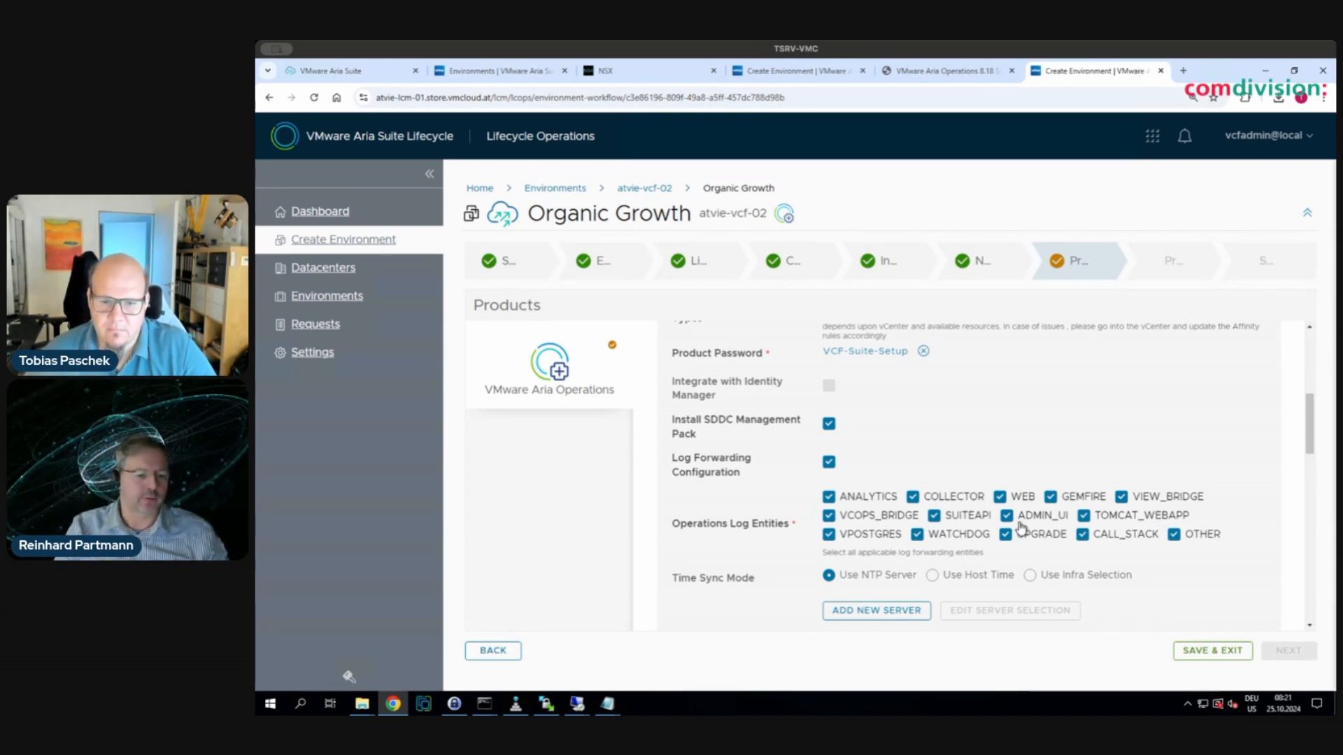
pyautogui.scroll(-1, 1020, 528)
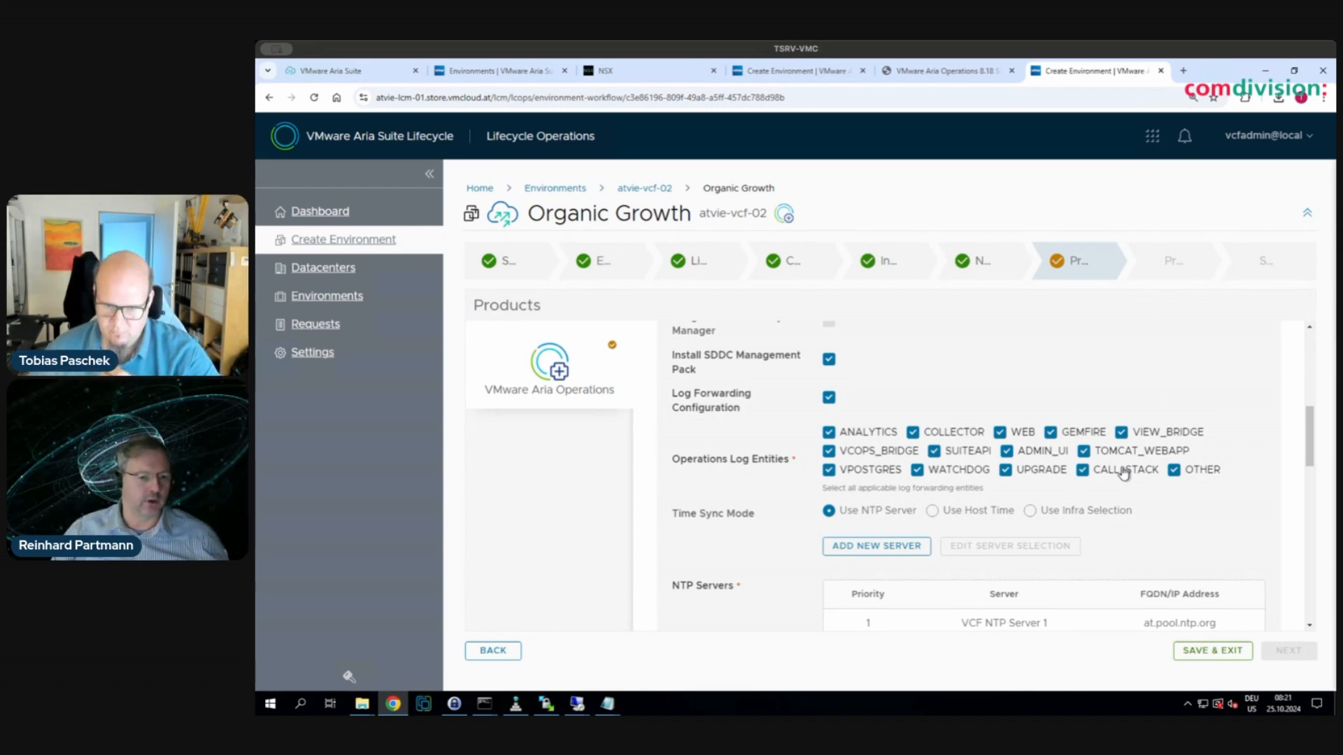
pyautogui.scroll(-1, 1012, 553)
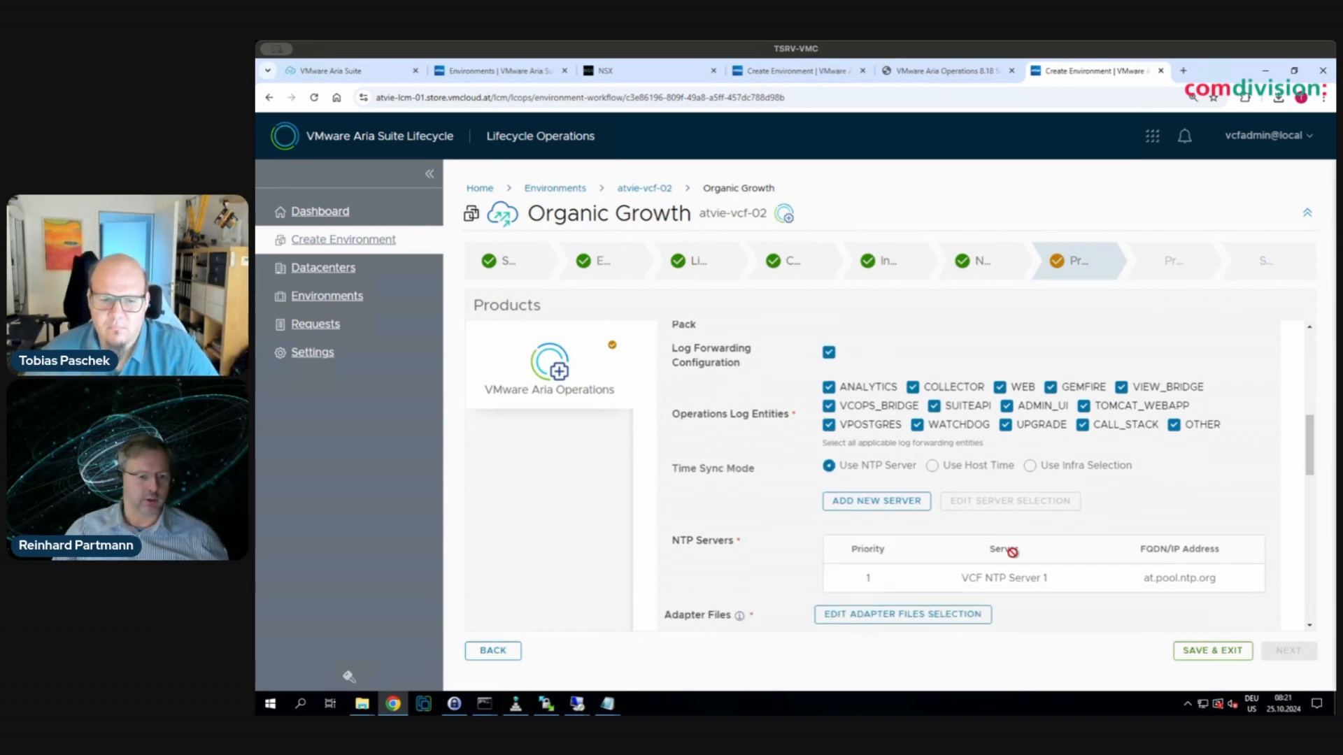
pyautogui.scroll(-2, 1016, 557)
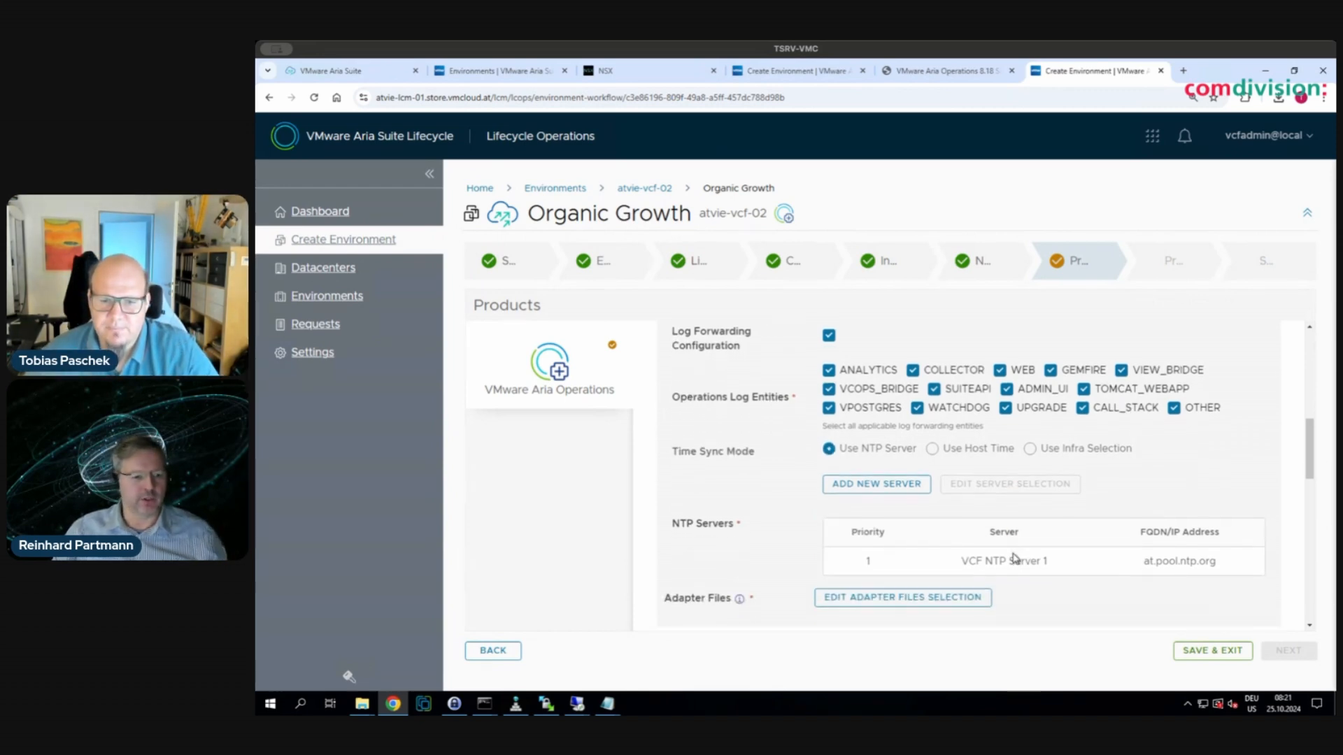
pyautogui.scroll(-1, 1015, 558)
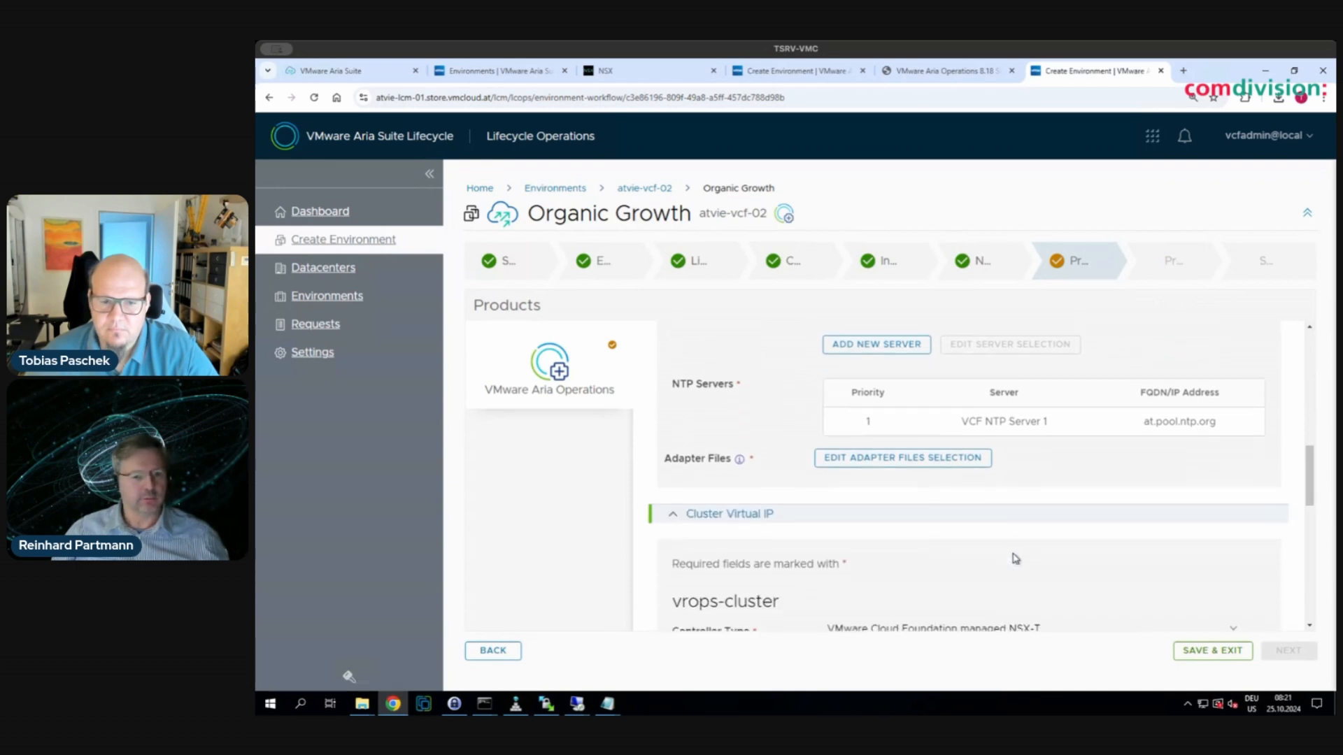
# - Set the controller type to VMware Cloud Foundation managed NSX-T with FQDN atvie-ops-00.store.vmcloud.at
pyautogui.scroll(-1, 1016, 557)
pyautogui.scroll(-1, 1015, 557)
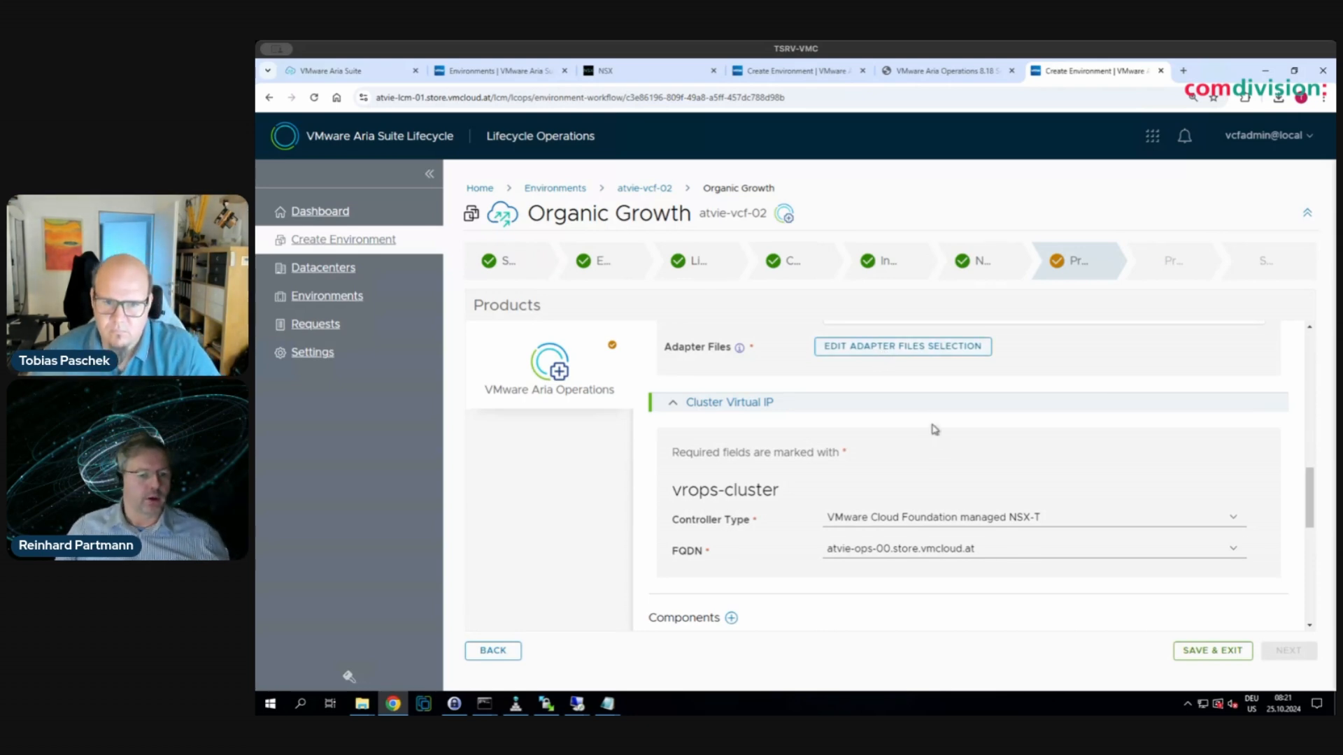
pyautogui.scroll(-1, 938, 448)
pyautogui.scroll(-1, 939, 447)
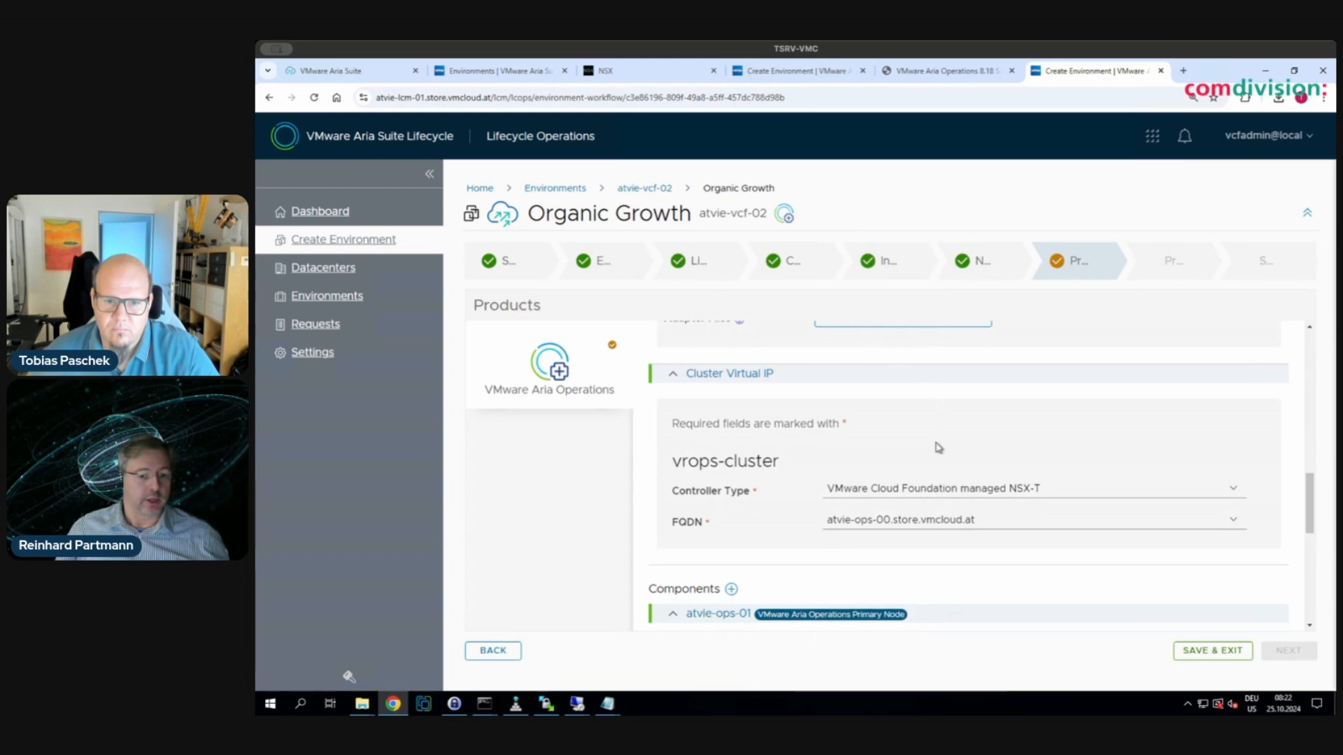
pyautogui.click(1029, 491)
pyautogui.click(993, 529)
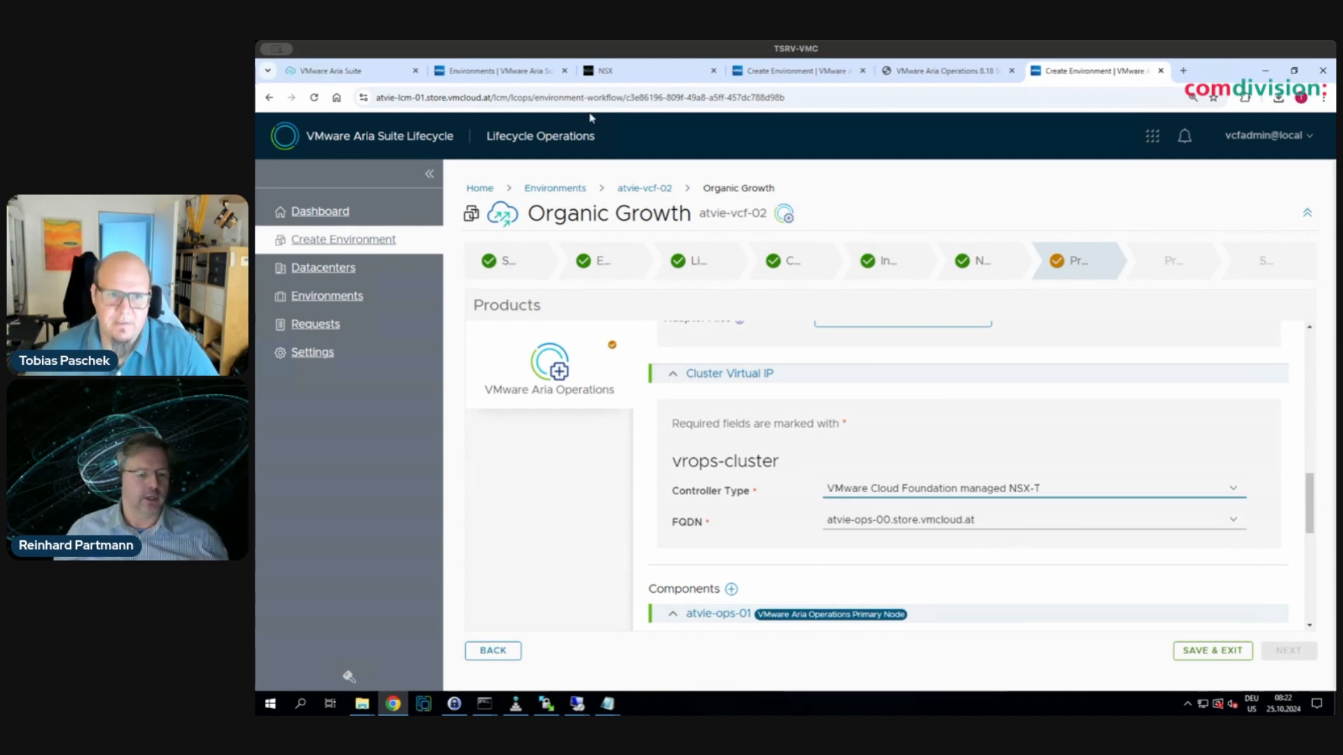
pyautogui.click(972, 526)
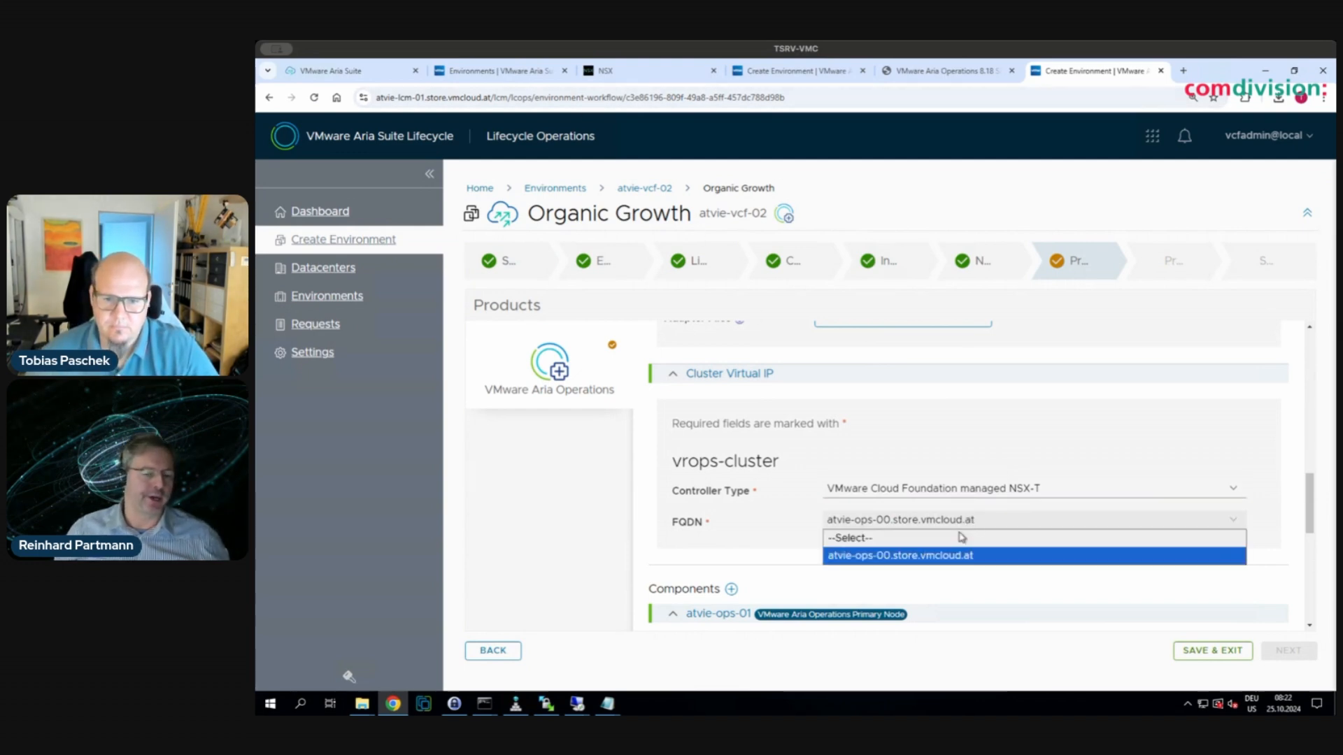
pyautogui.click(942, 557)
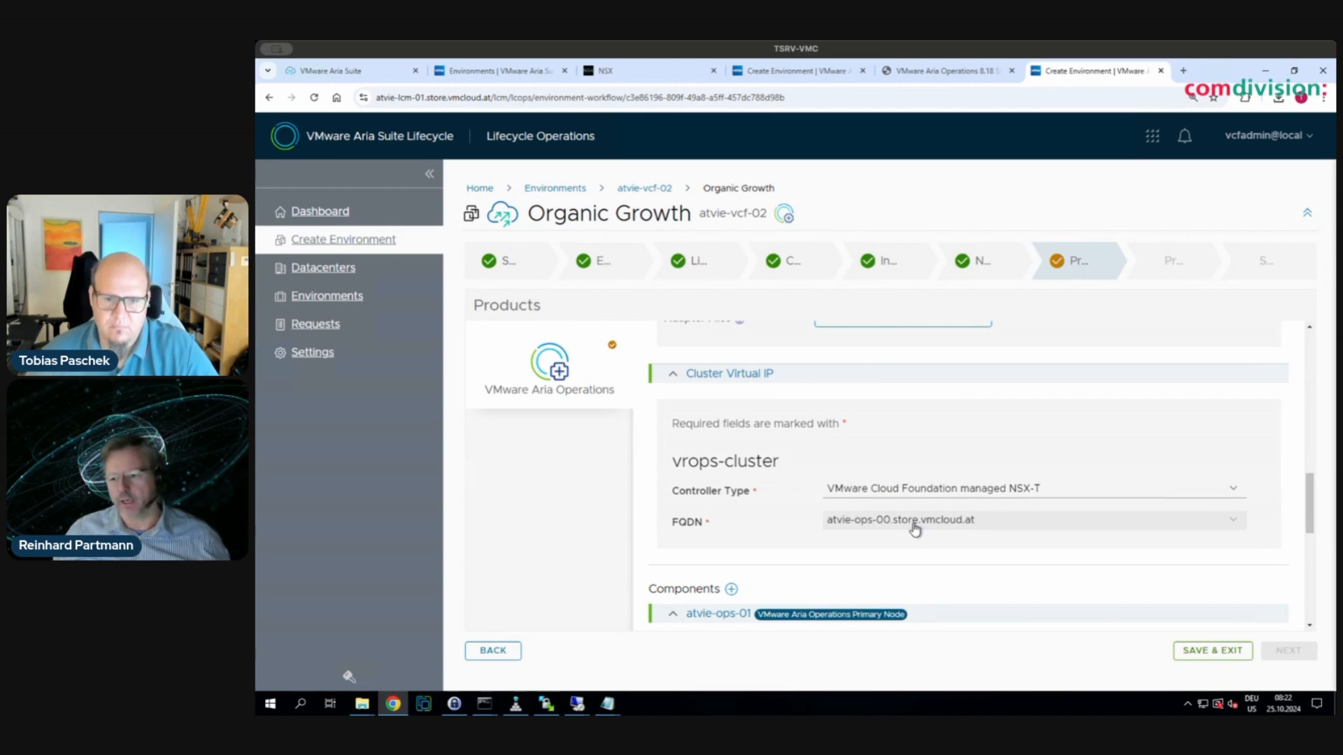
# - Review nodes atvie-ops-01 and atvie-ops-02, confirming atvie-ops-02 uses IP 172.16.10.12
pyautogui.scroll(-1, 938, 410)
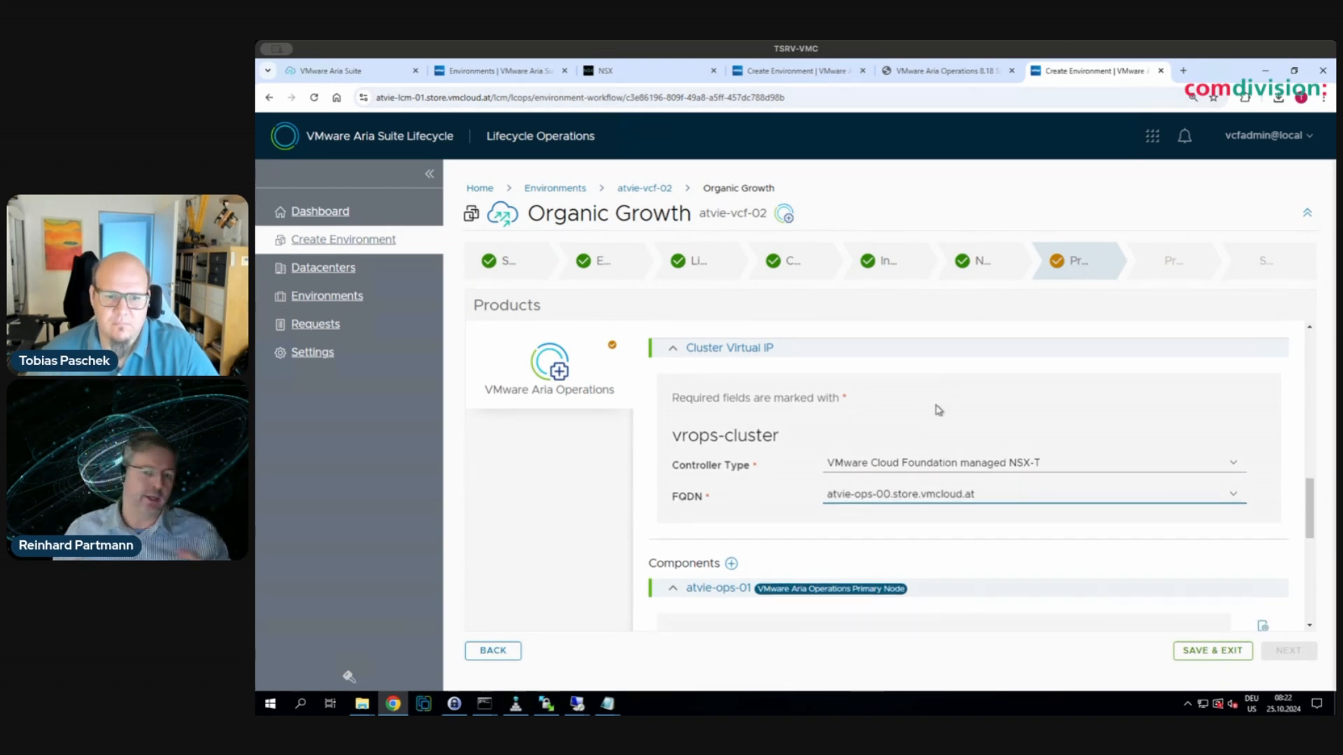
pyautogui.scroll(-1, 938, 410)
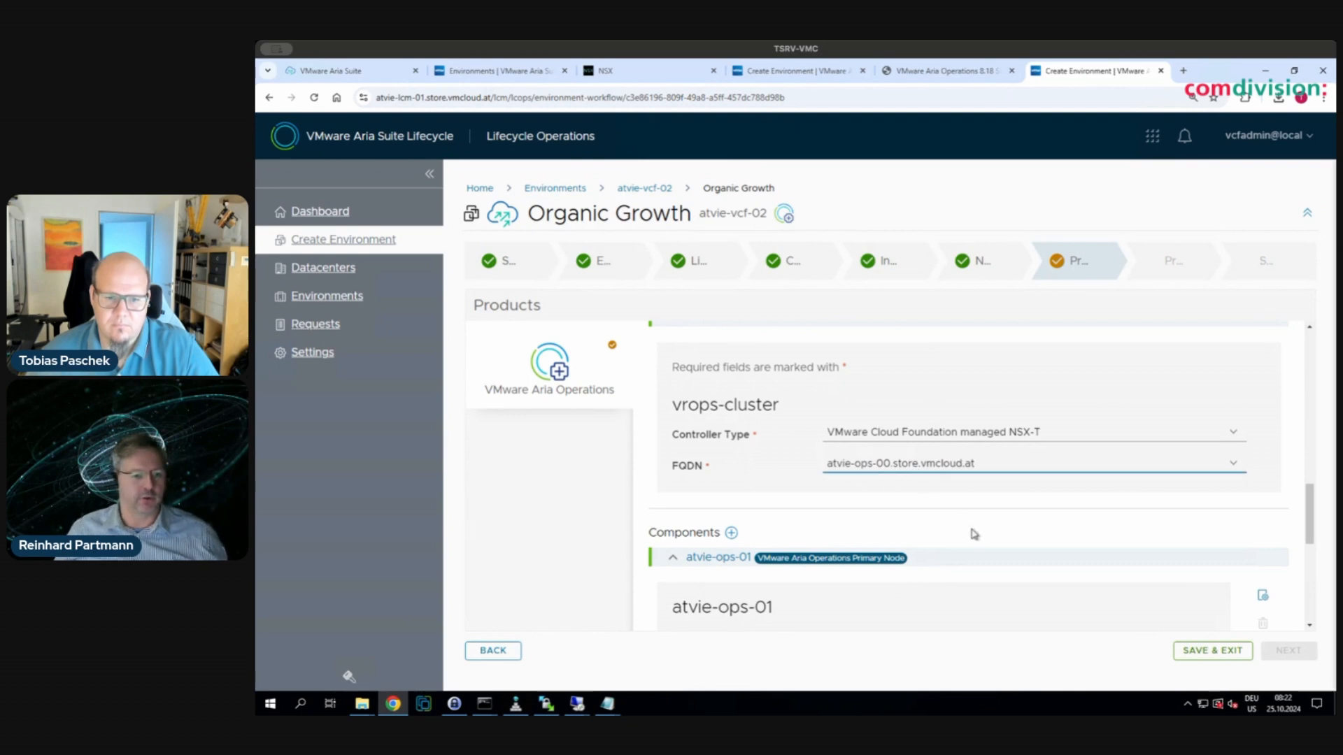
pyautogui.scroll(-6, 974, 534)
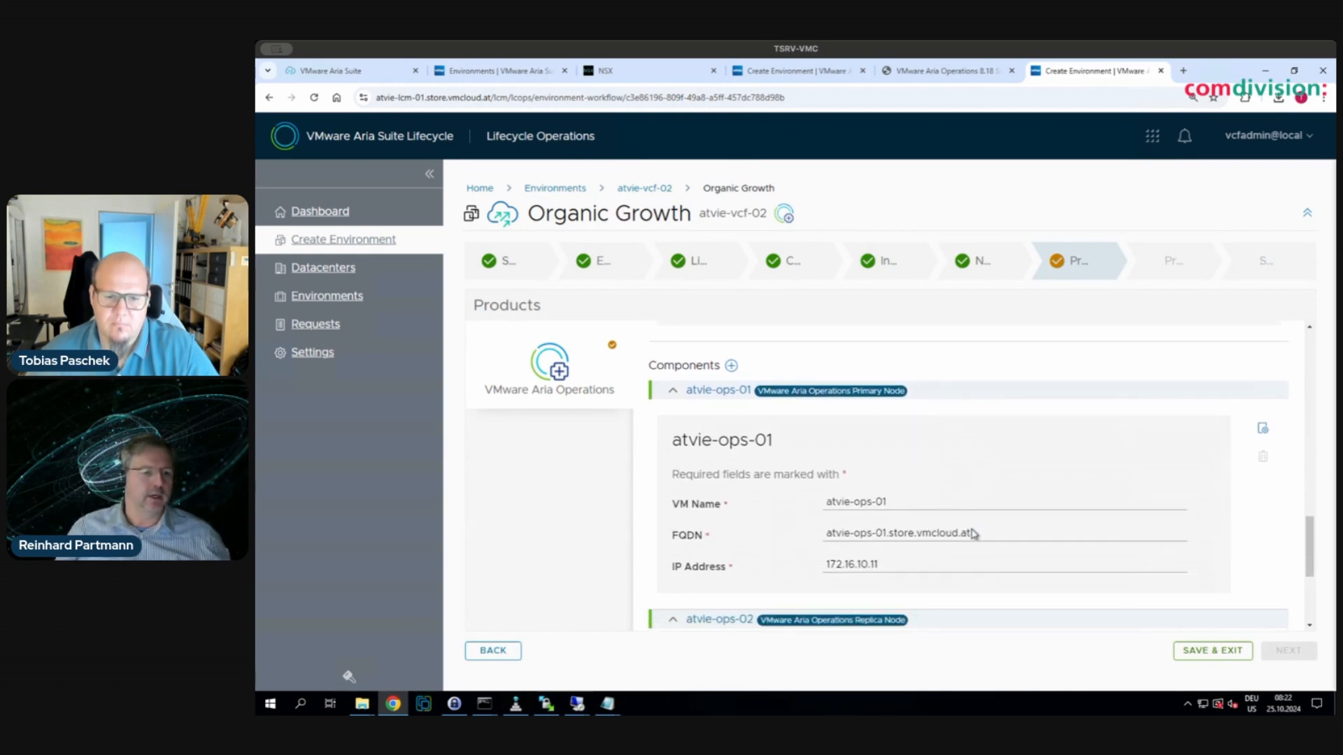
pyautogui.scroll(-1, 974, 535)
pyautogui.scroll(-3, 972, 530)
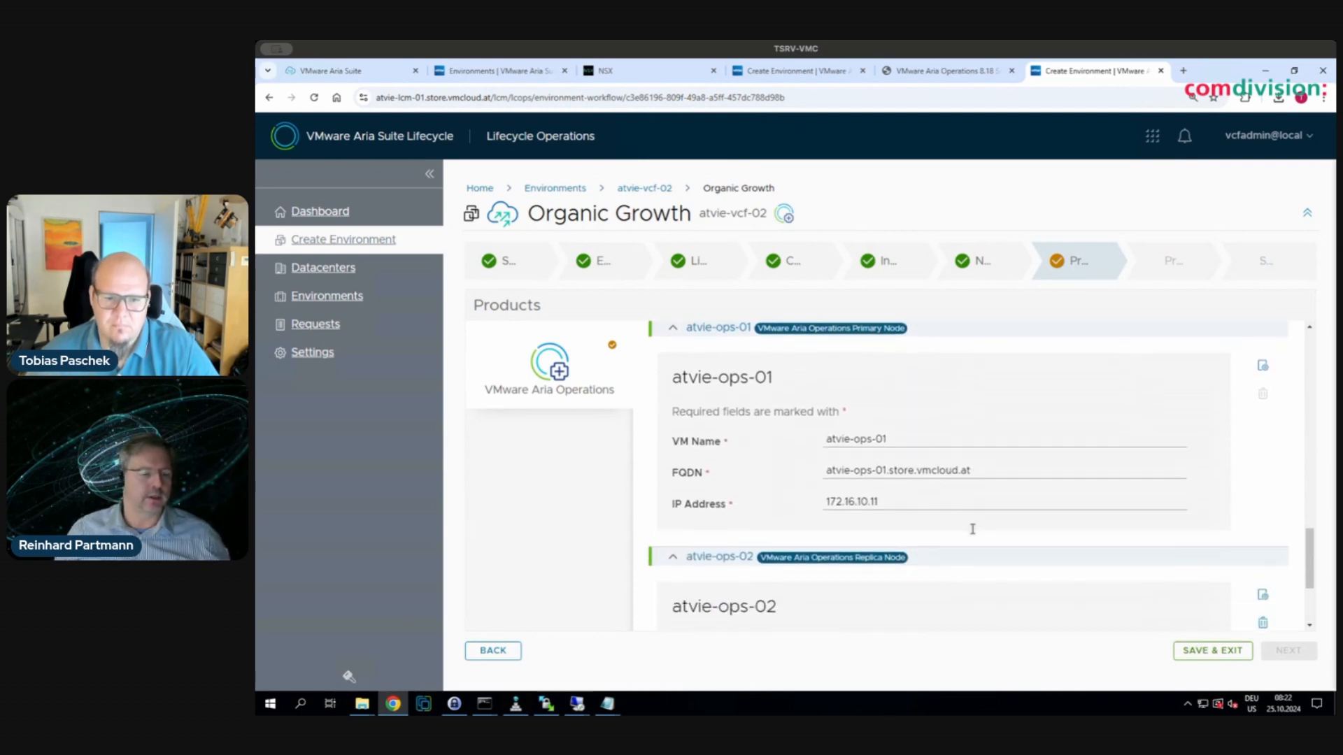
pyautogui.scroll(-4, 972, 529)
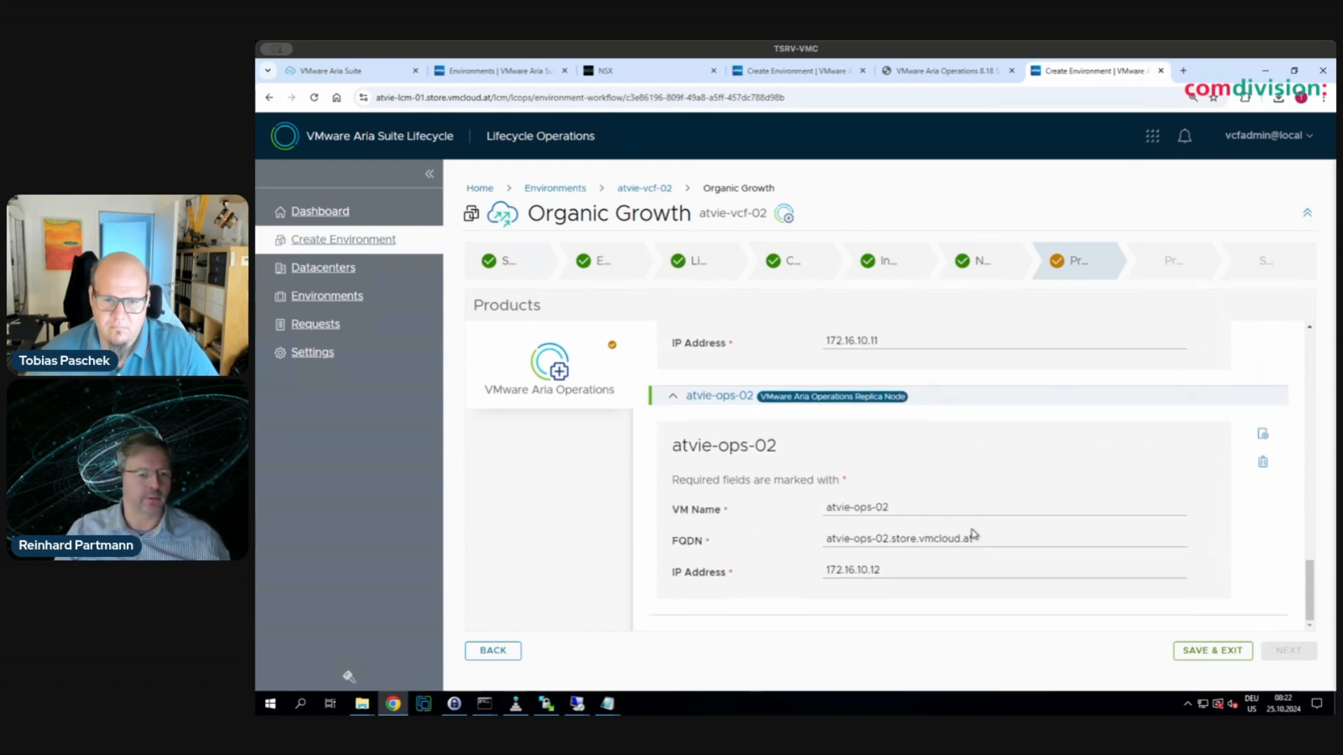
pyautogui.scroll(10, 972, 533)
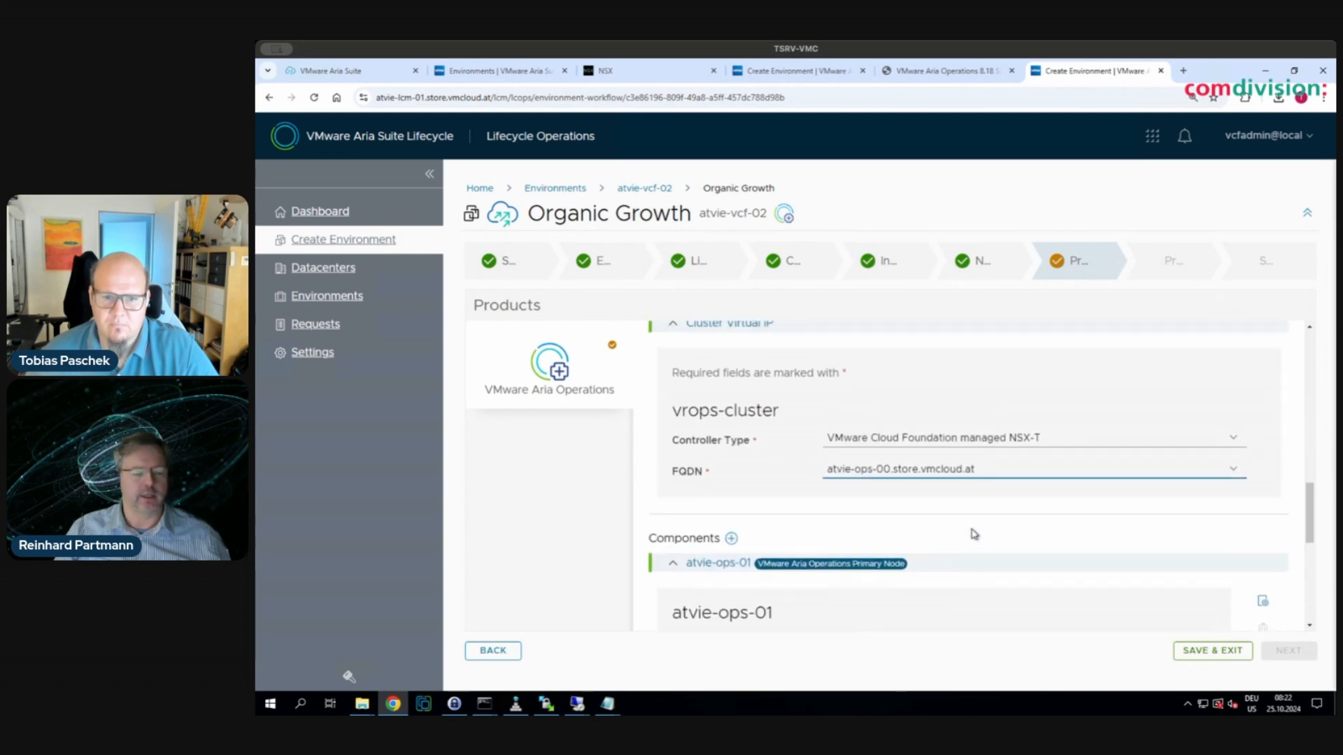
pyautogui.scroll(5, 974, 534)
pyautogui.scroll(-5, 979, 535)
pyautogui.scroll(3, 986, 537)
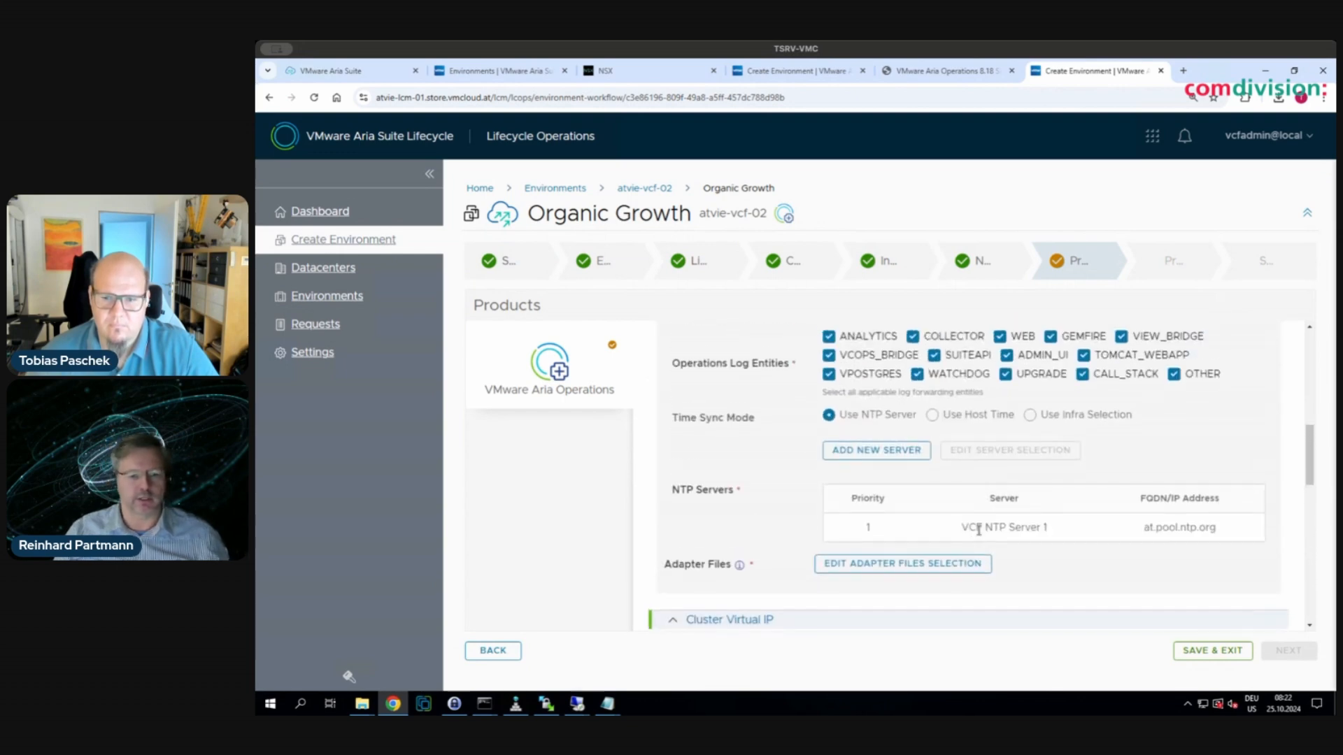
pyautogui.scroll(8, 996, 543)
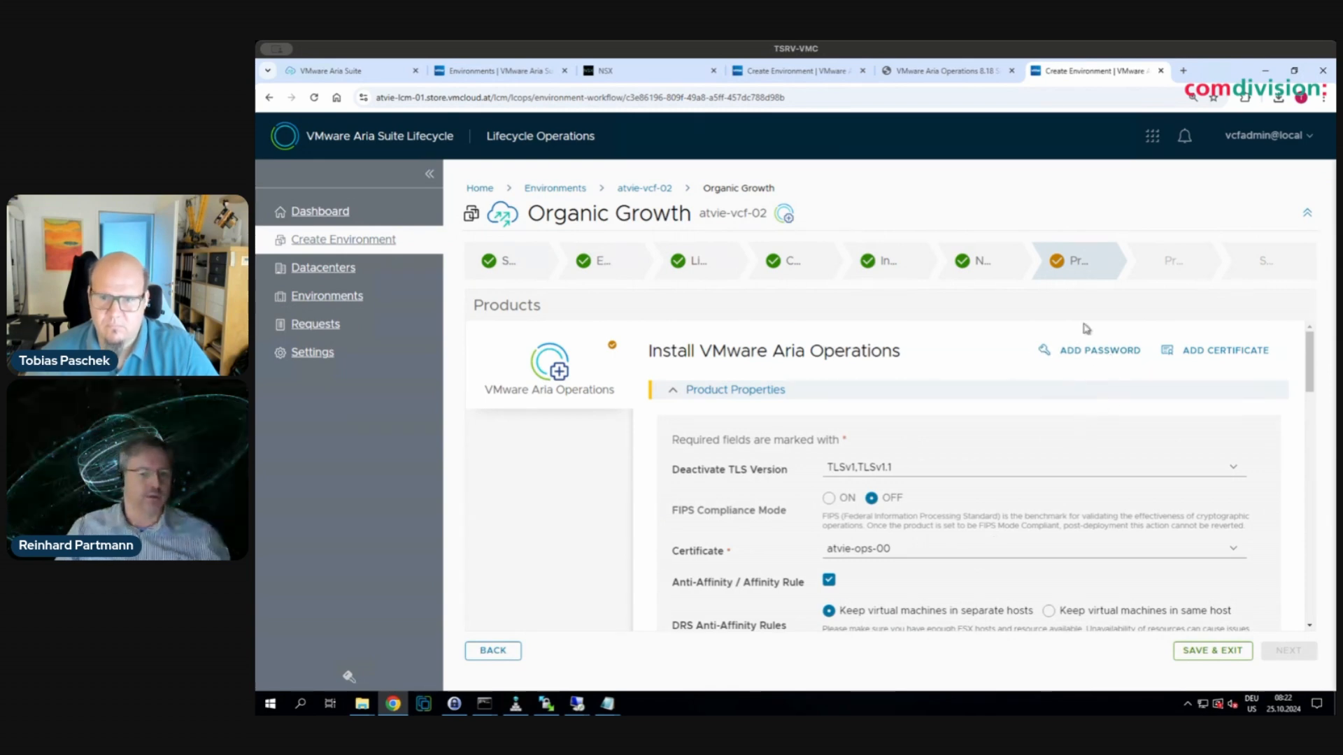
pyautogui.scroll(-15, 1109, 537)
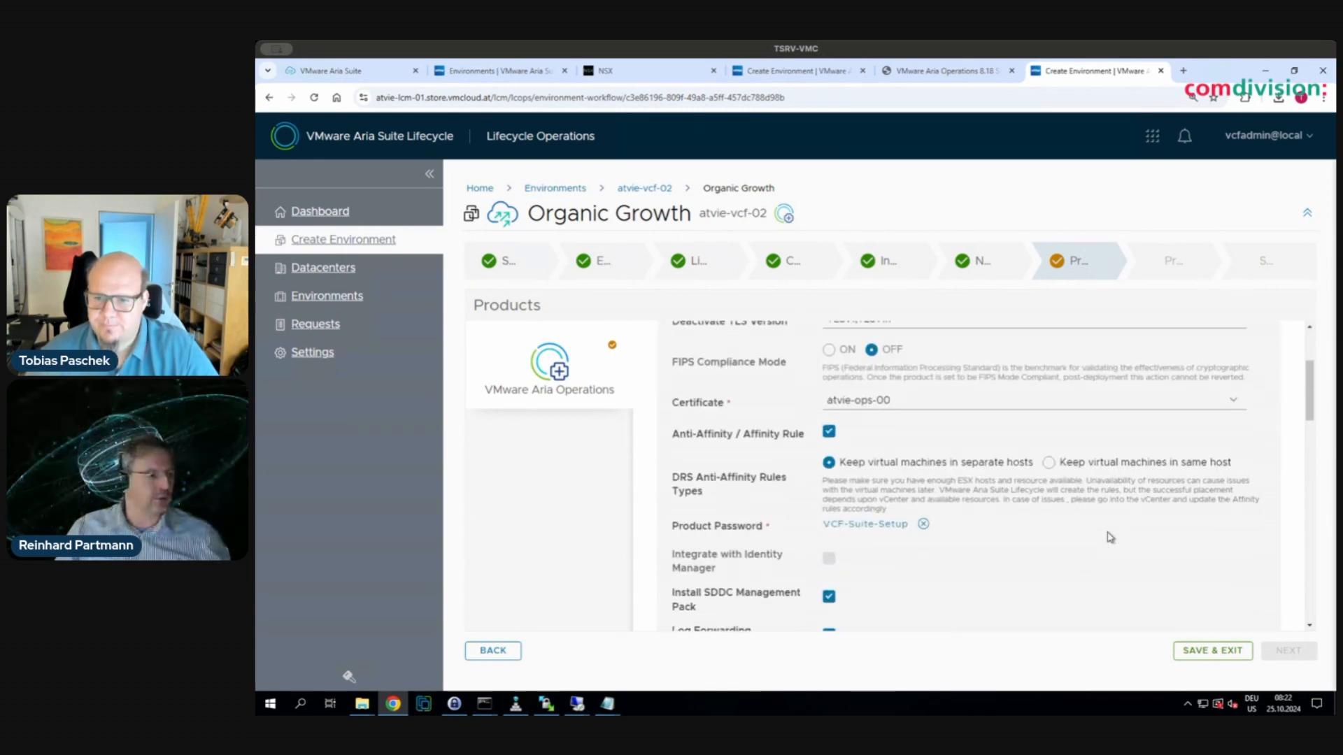
pyautogui.scroll(-2, 1105, 537)
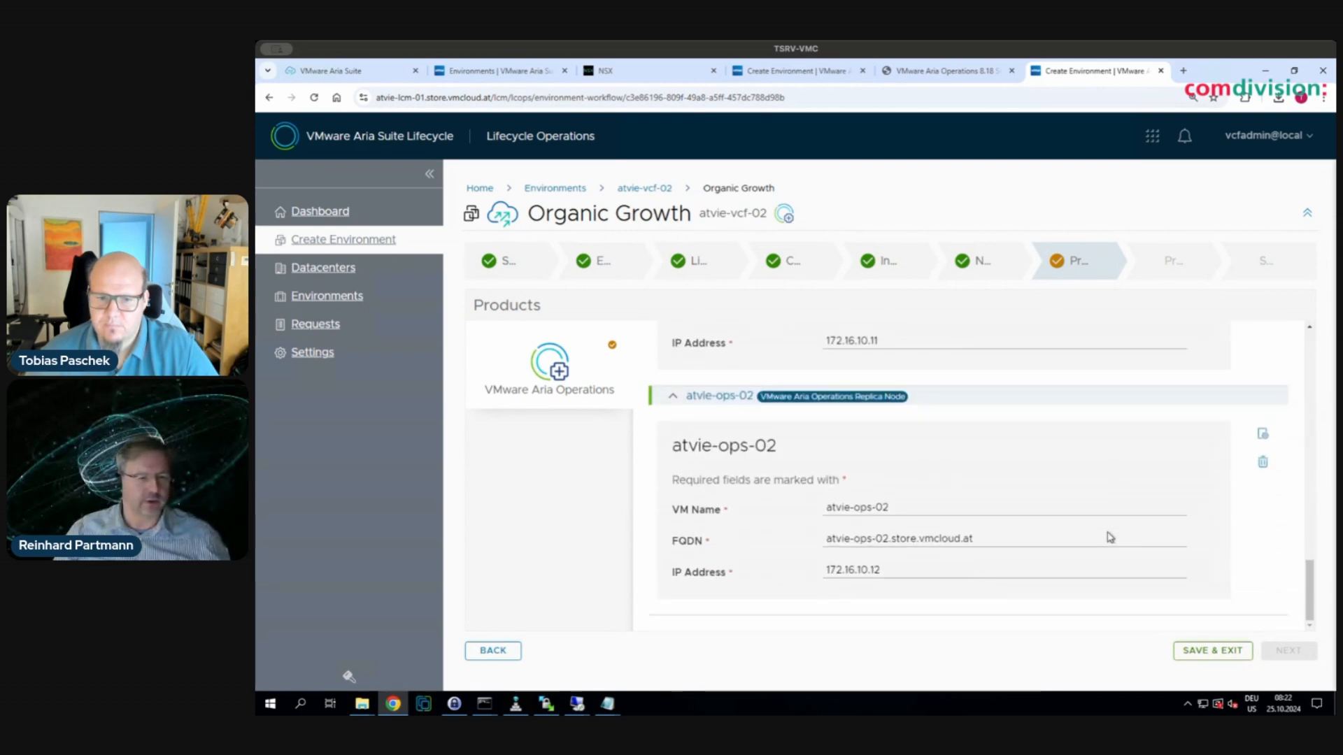
pyautogui.scroll(10, 1106, 534)
# - Revisit the Network step, return to Products, and begin adding a password, triggering the save prompt
pyautogui.click(986, 260)
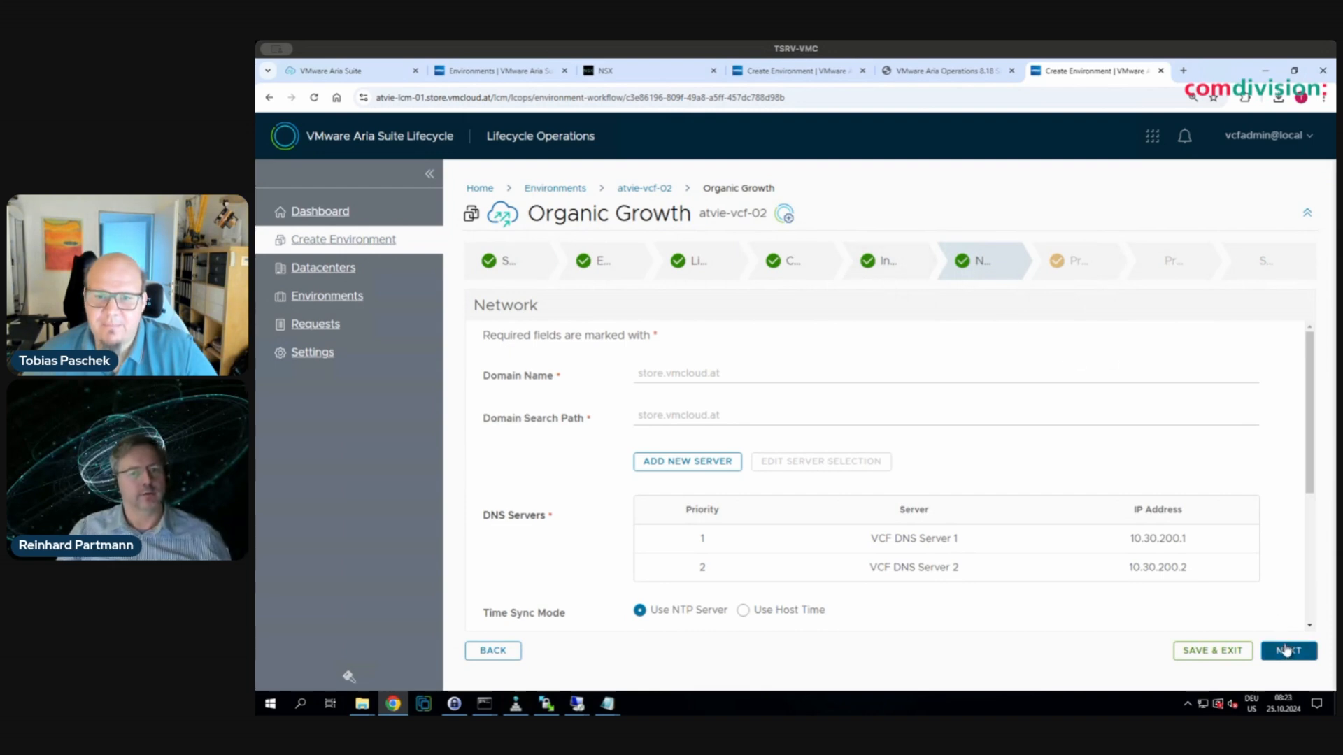
pyautogui.click(1285, 650)
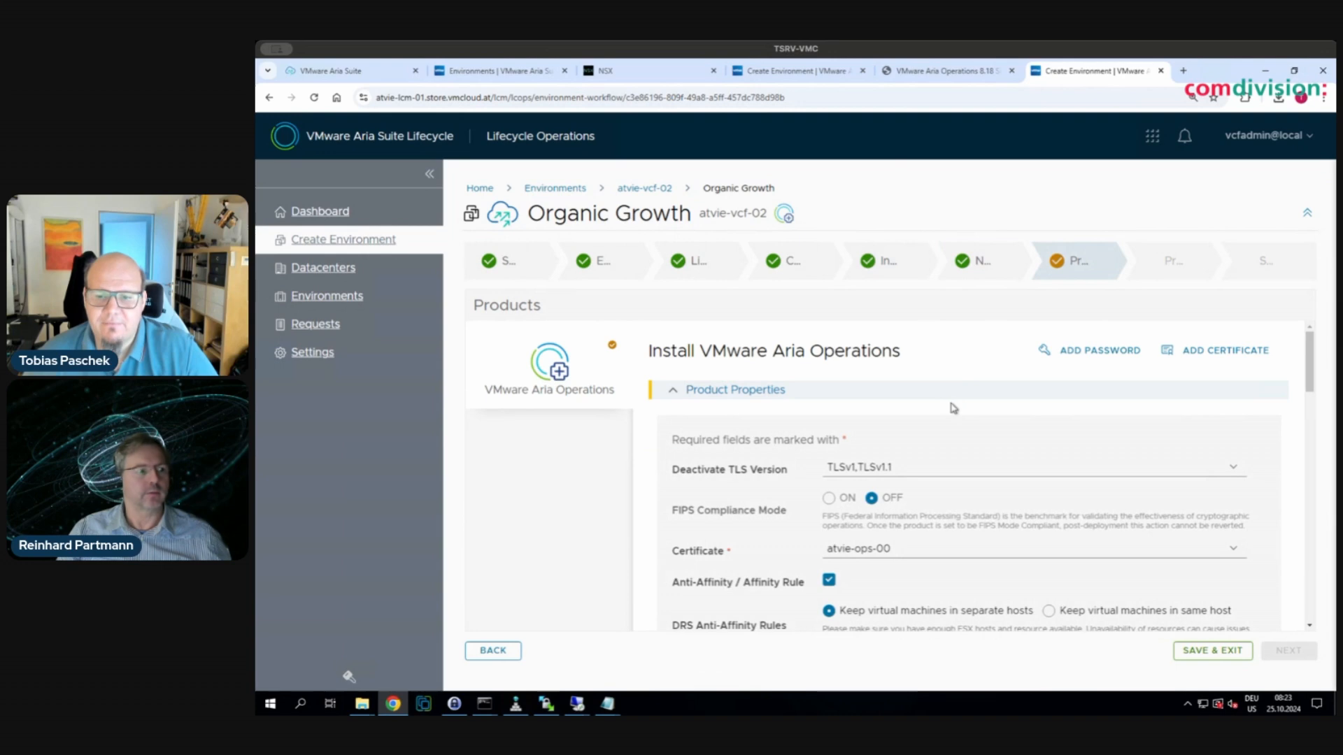
pyautogui.scroll(-10, 953, 409)
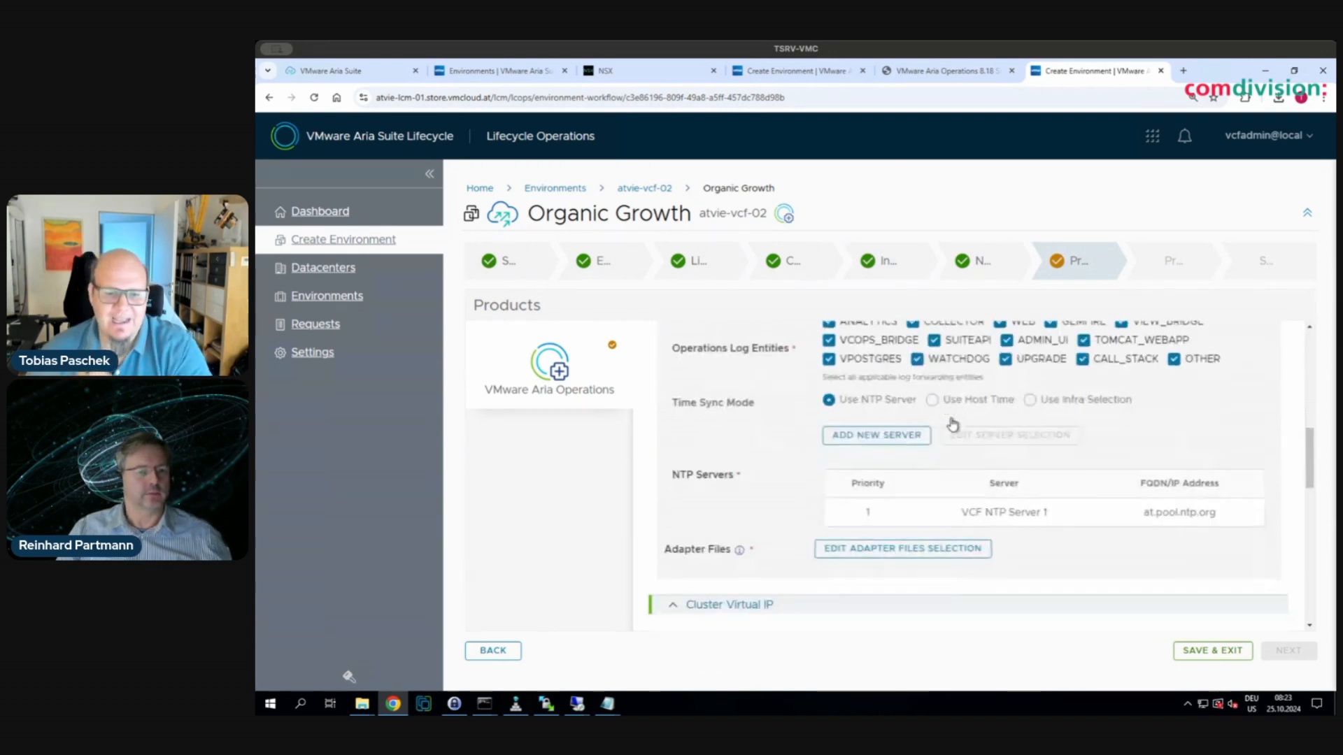
pyautogui.scroll(-3, 952, 423)
pyautogui.scroll(12, 983, 460)
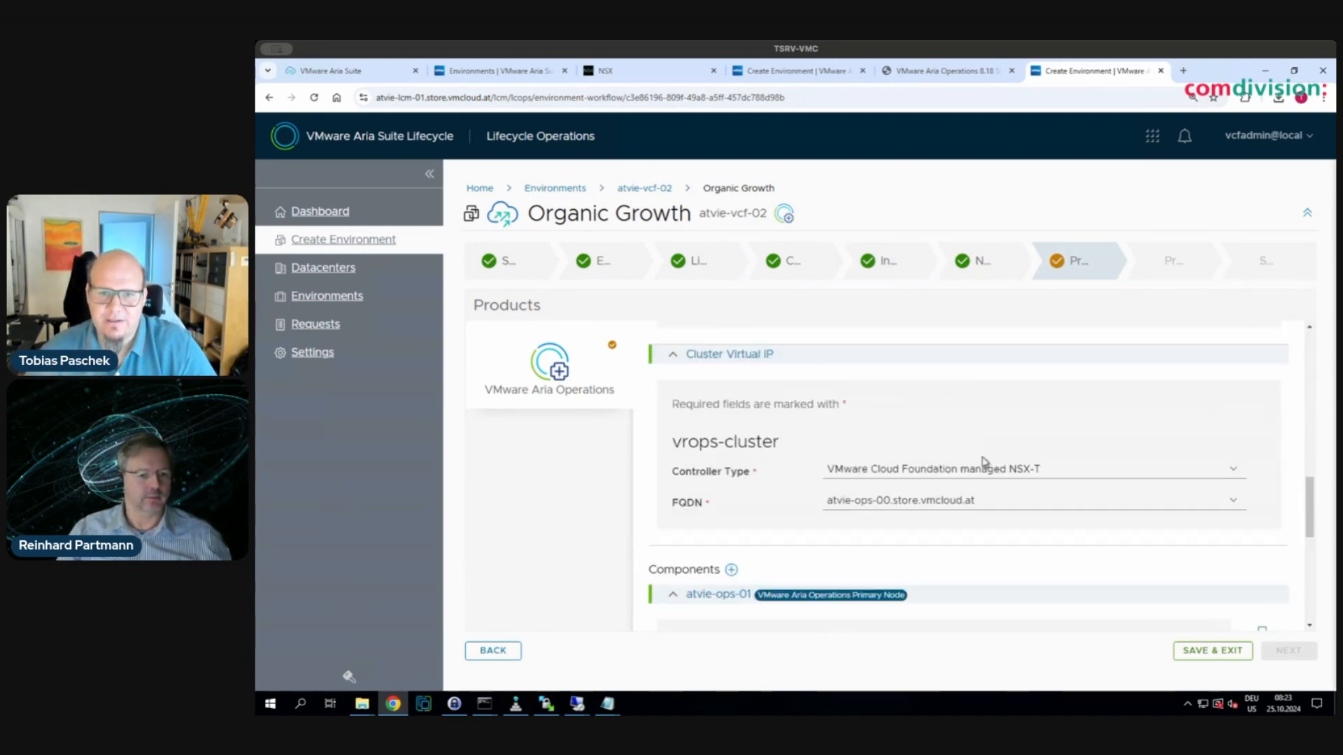
pyautogui.click(1077, 361)
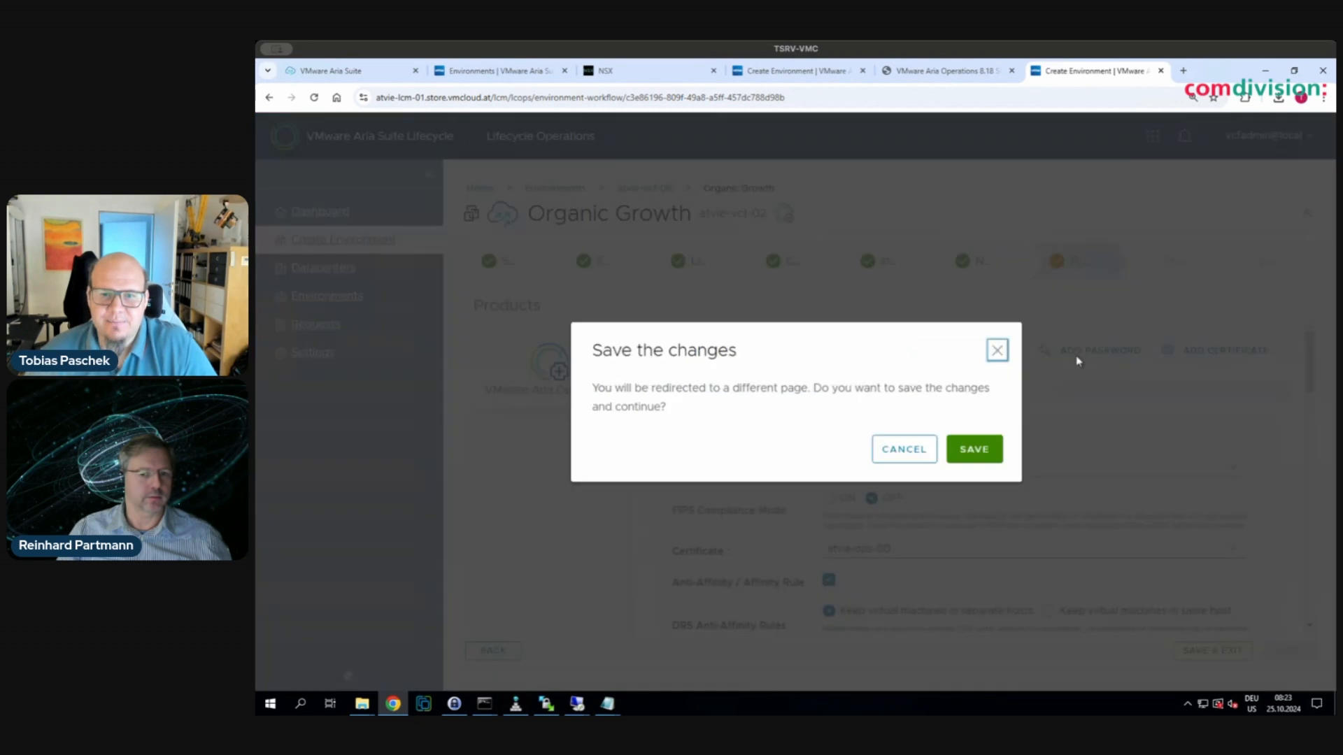
# - Save wizard progress, cancel Add Password, and review the Aria Operations product properties
pyautogui.click(970, 449)
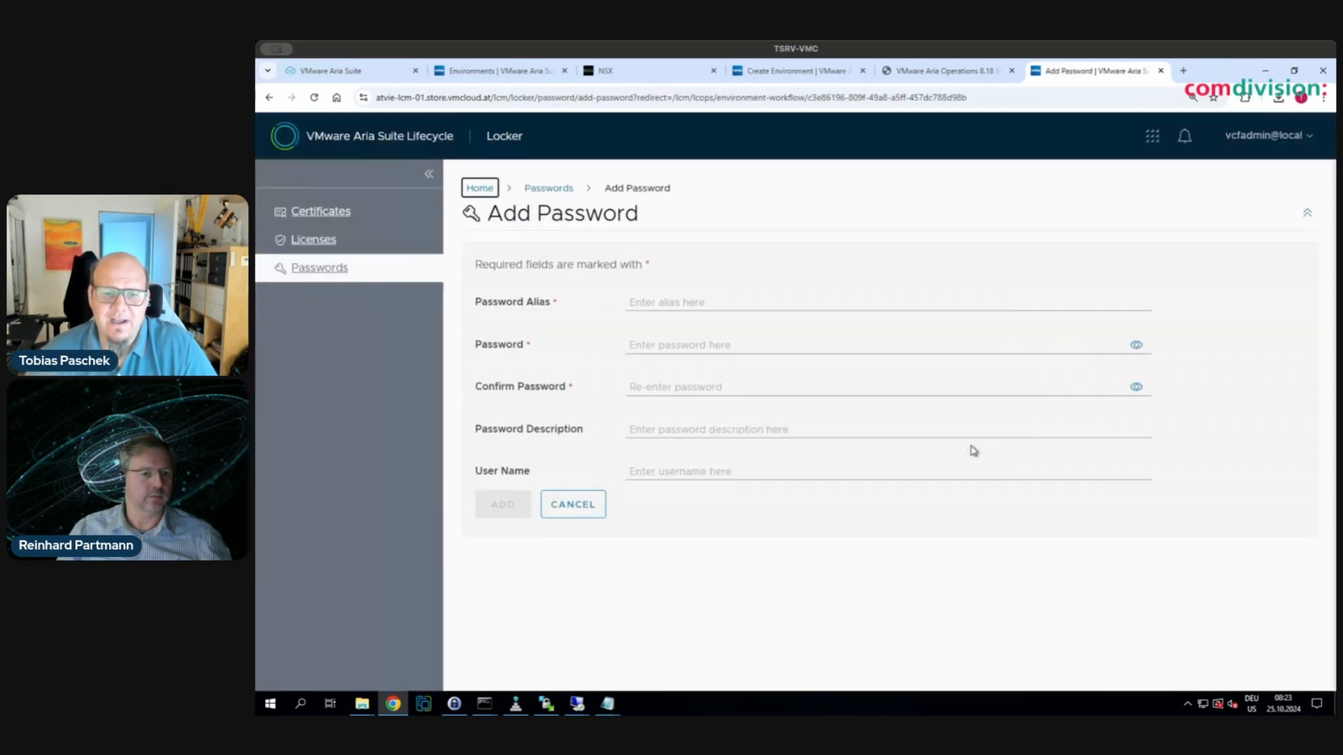
pyautogui.click(592, 512)
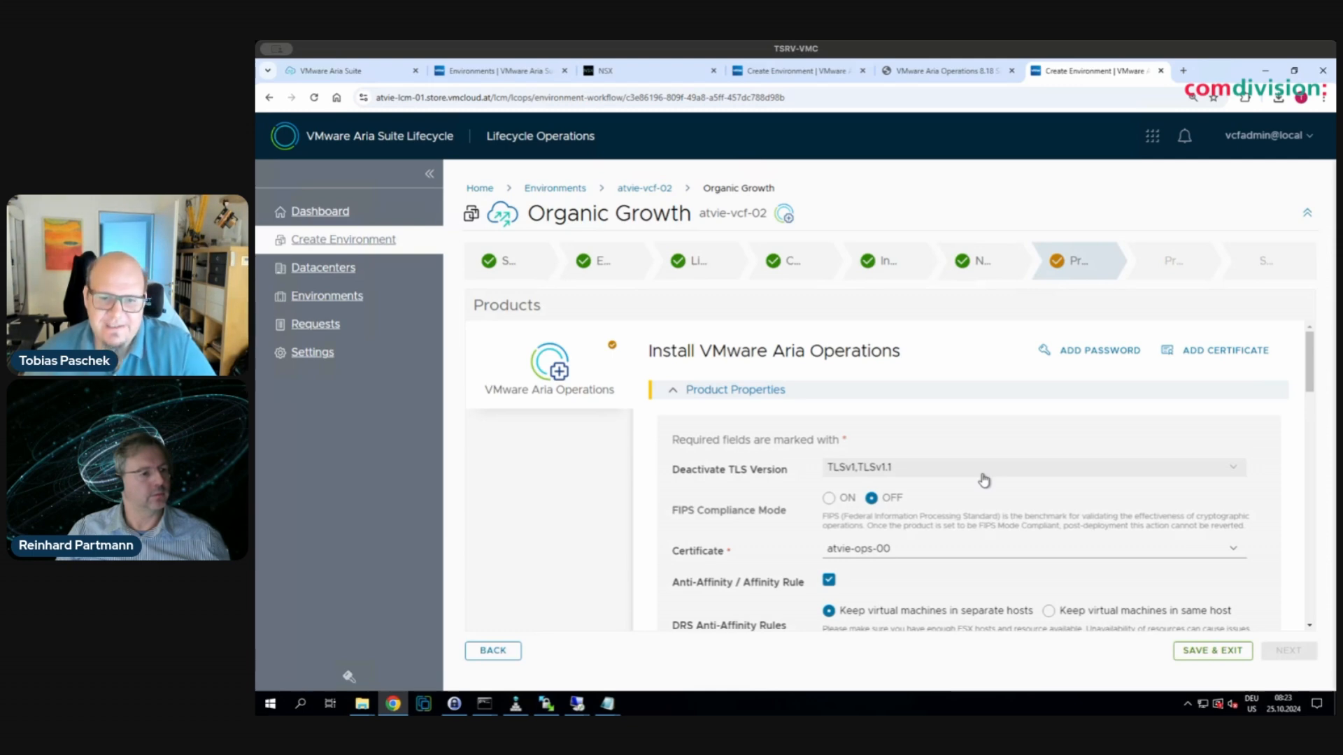
pyautogui.scroll(-3, 983, 479)
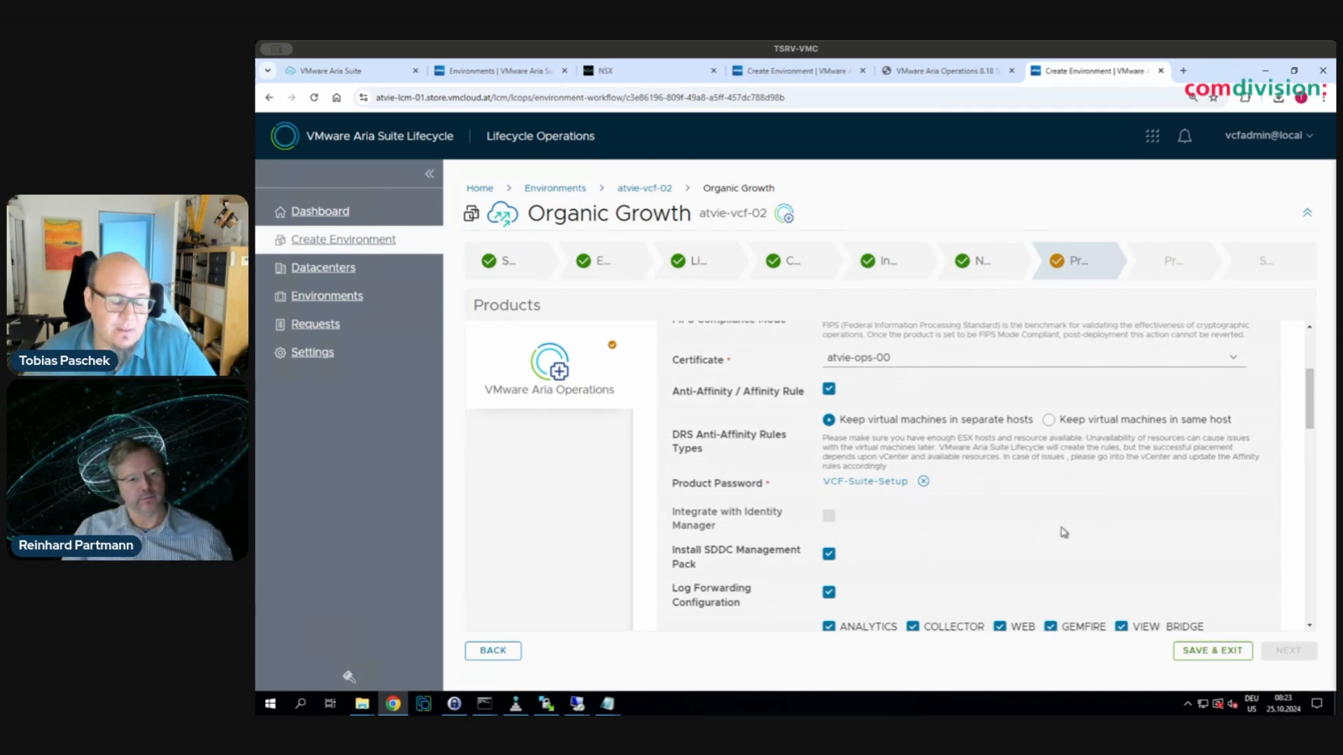
pyautogui.scroll(-2, 1060, 527)
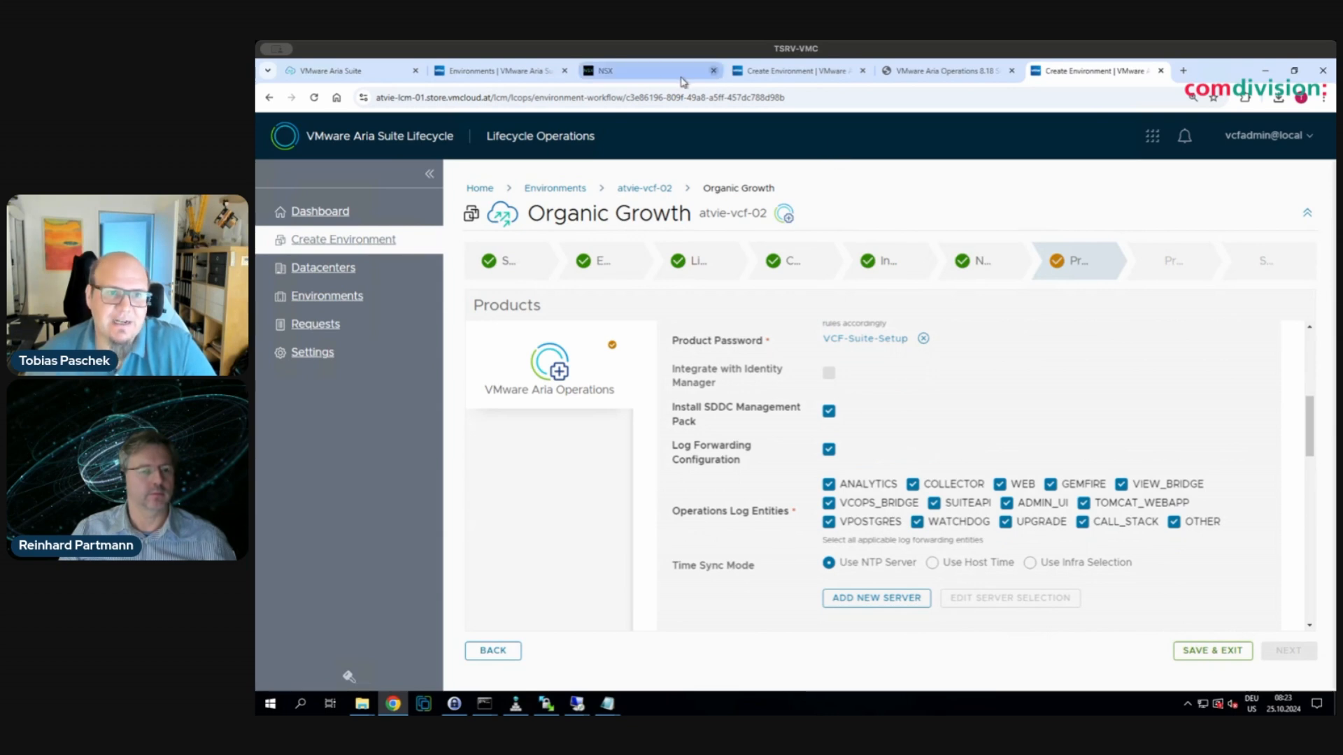
# - In NSX Manager, confirm gateway reg-a-m01-lb01-t1-gw01 has service interface 172.16.10.1/24, then return to the wizard
pyautogui.click(649, 76)
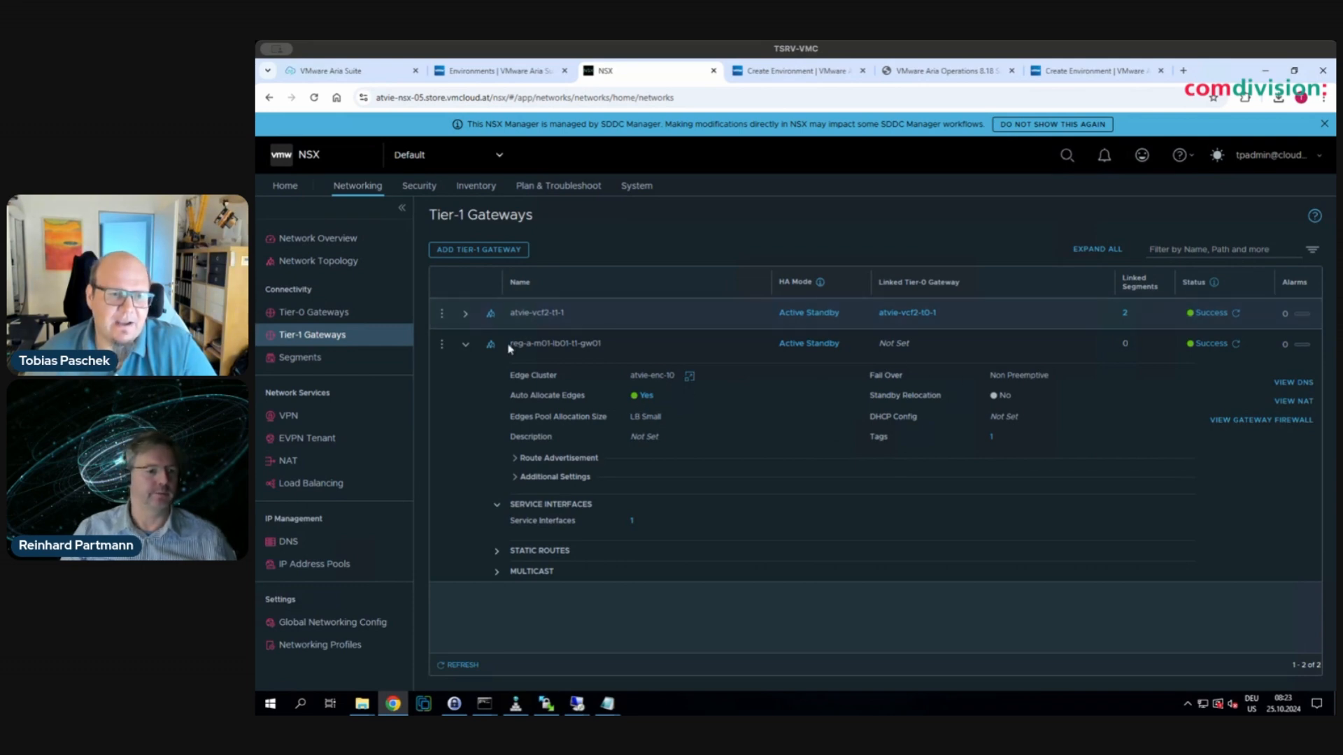
pyautogui.moveTo(511, 345); pyautogui.dragTo(606, 355)
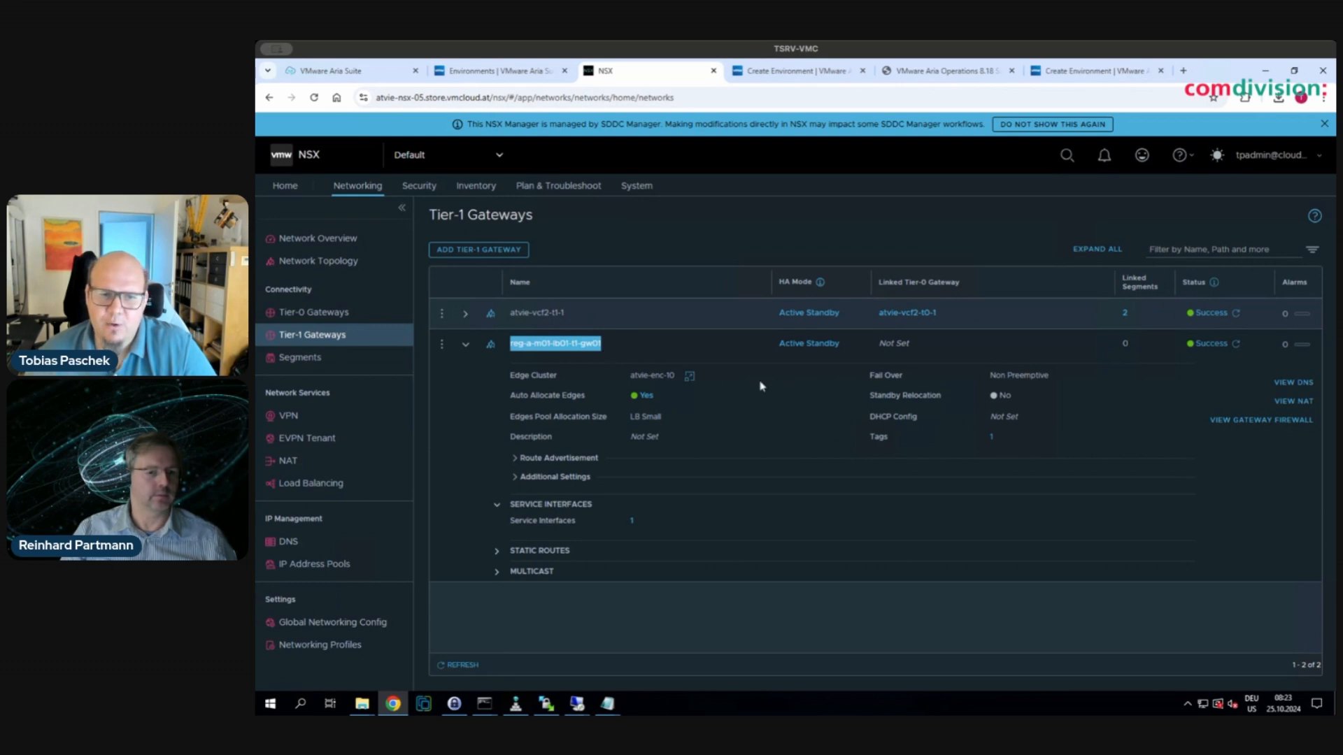
pyautogui.click(632, 522)
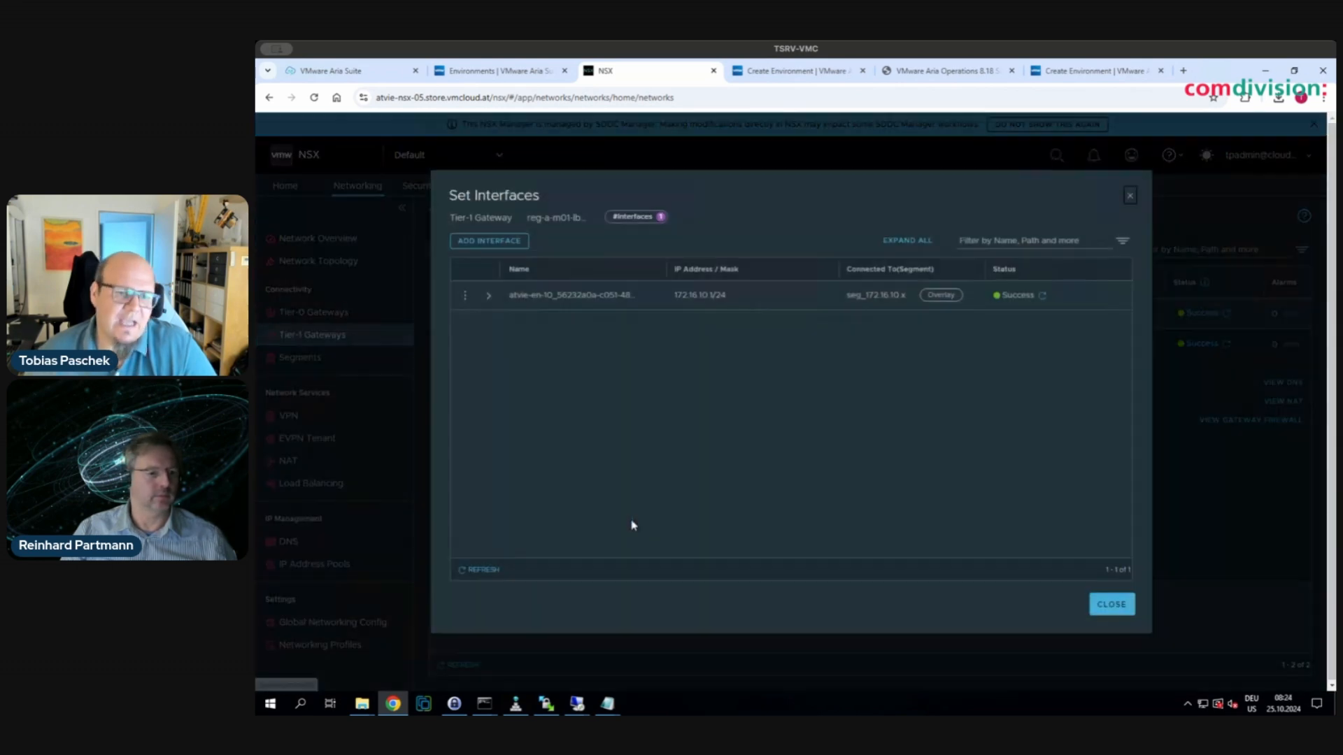
pyautogui.click(1108, 603)
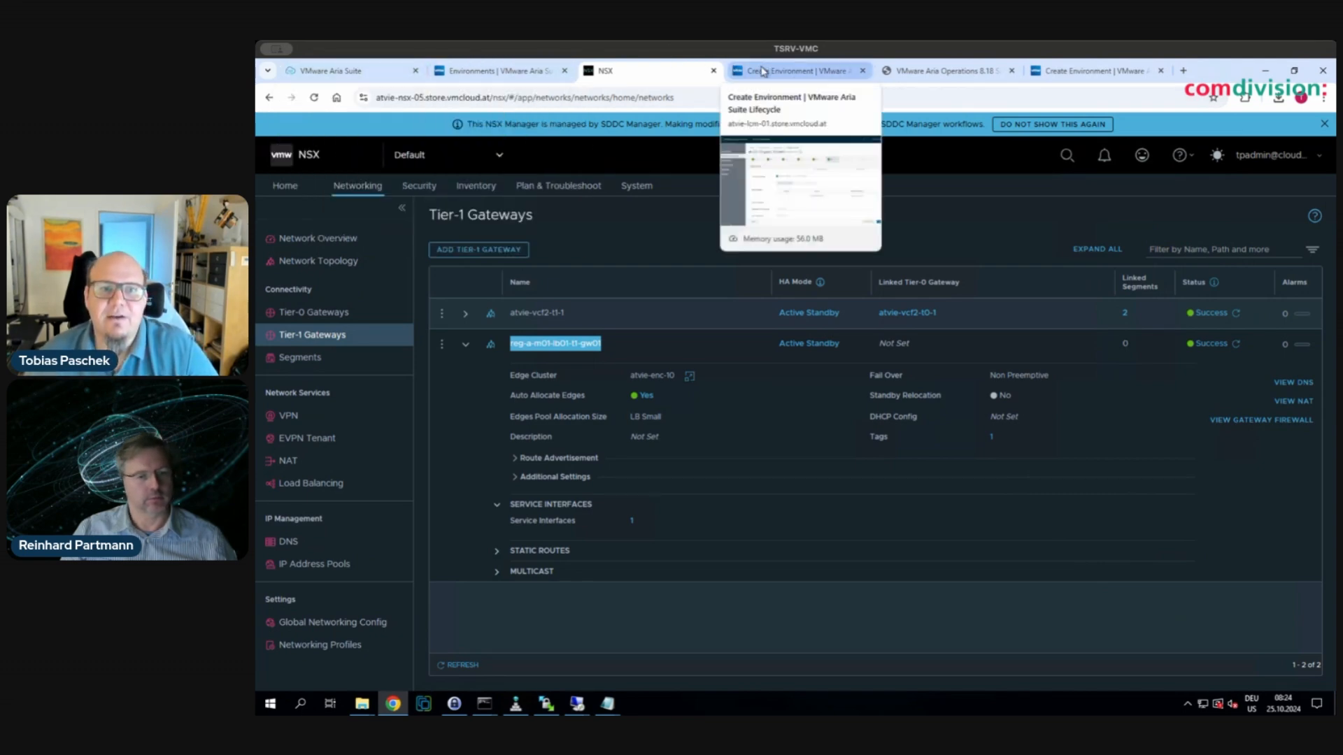
pyautogui.click(785, 72)
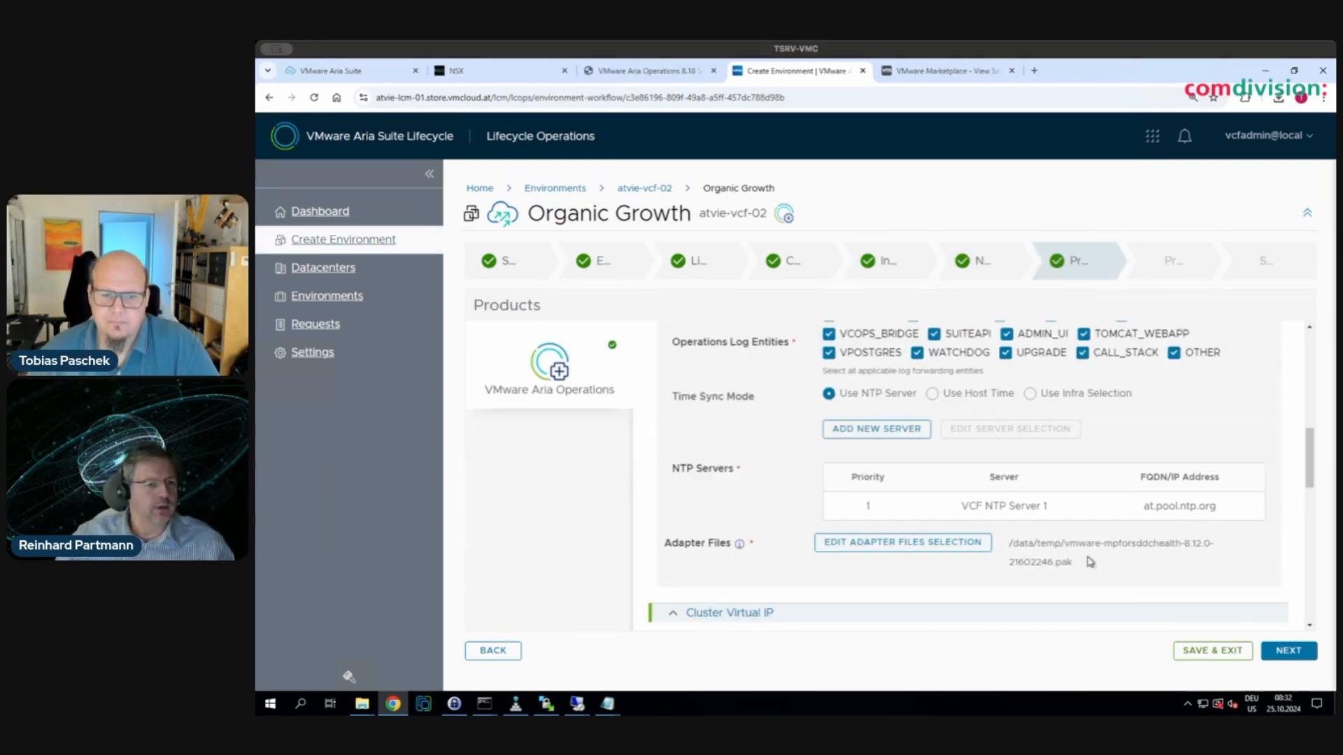
# - Review the Products step: NTP server at.pool.ntp.org and adapter file vmware-mpforsddchealth-8.12.0-21602246.pak
pyautogui.scroll(1, 1089, 561)
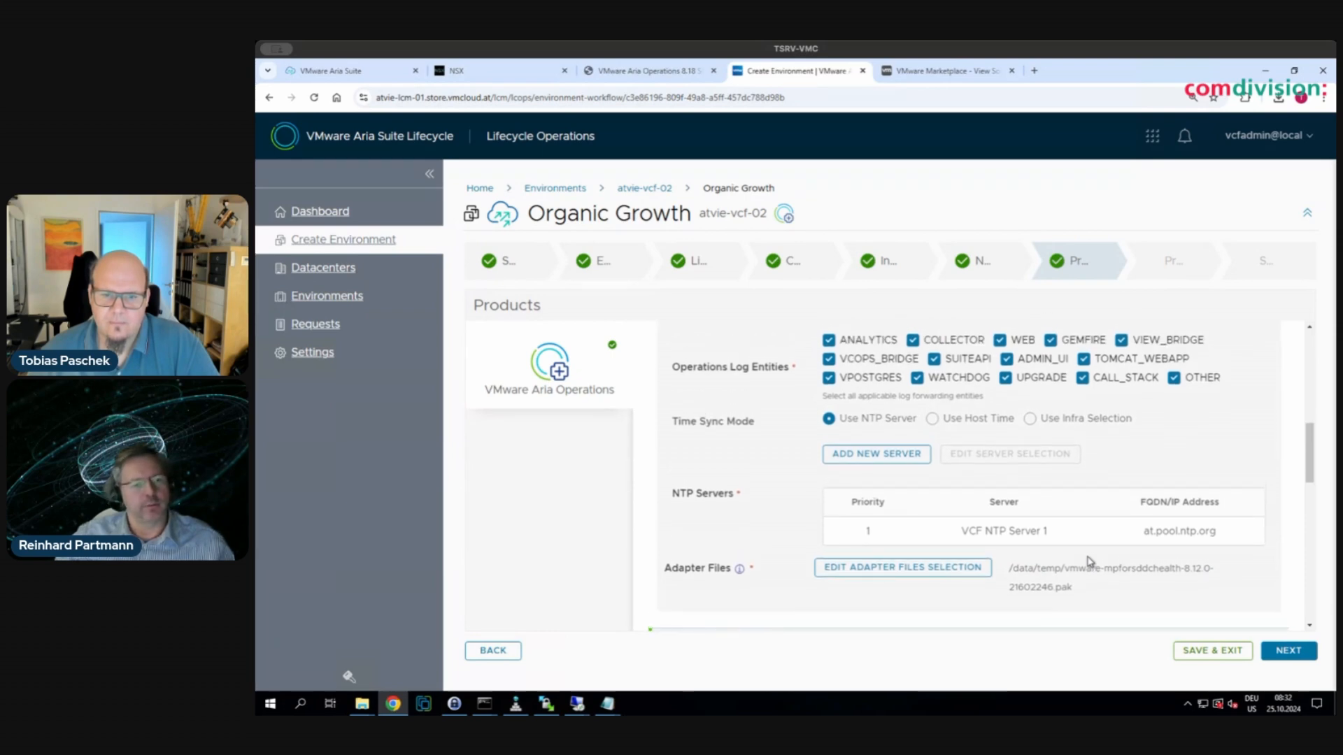
pyautogui.scroll(3, 784, 415)
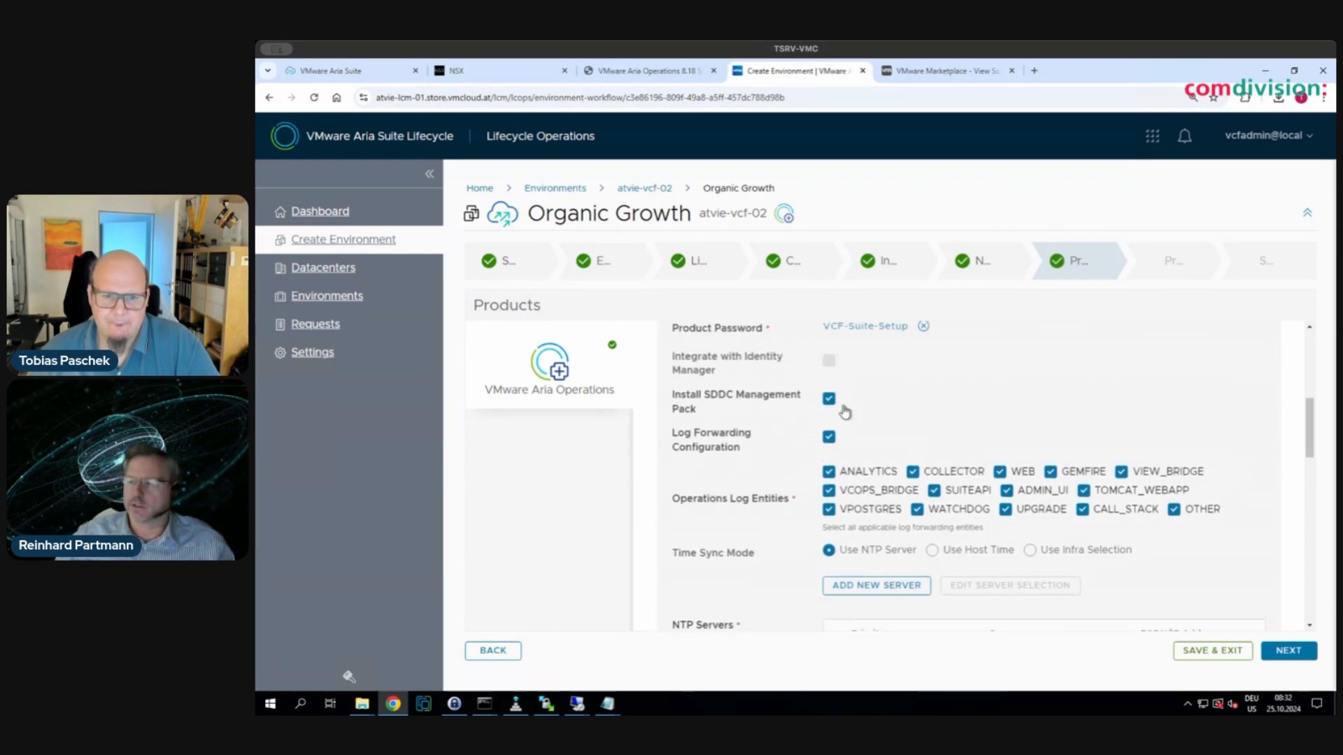
pyautogui.scroll(-3, 958, 437)
pyautogui.scroll(-2, 958, 436)
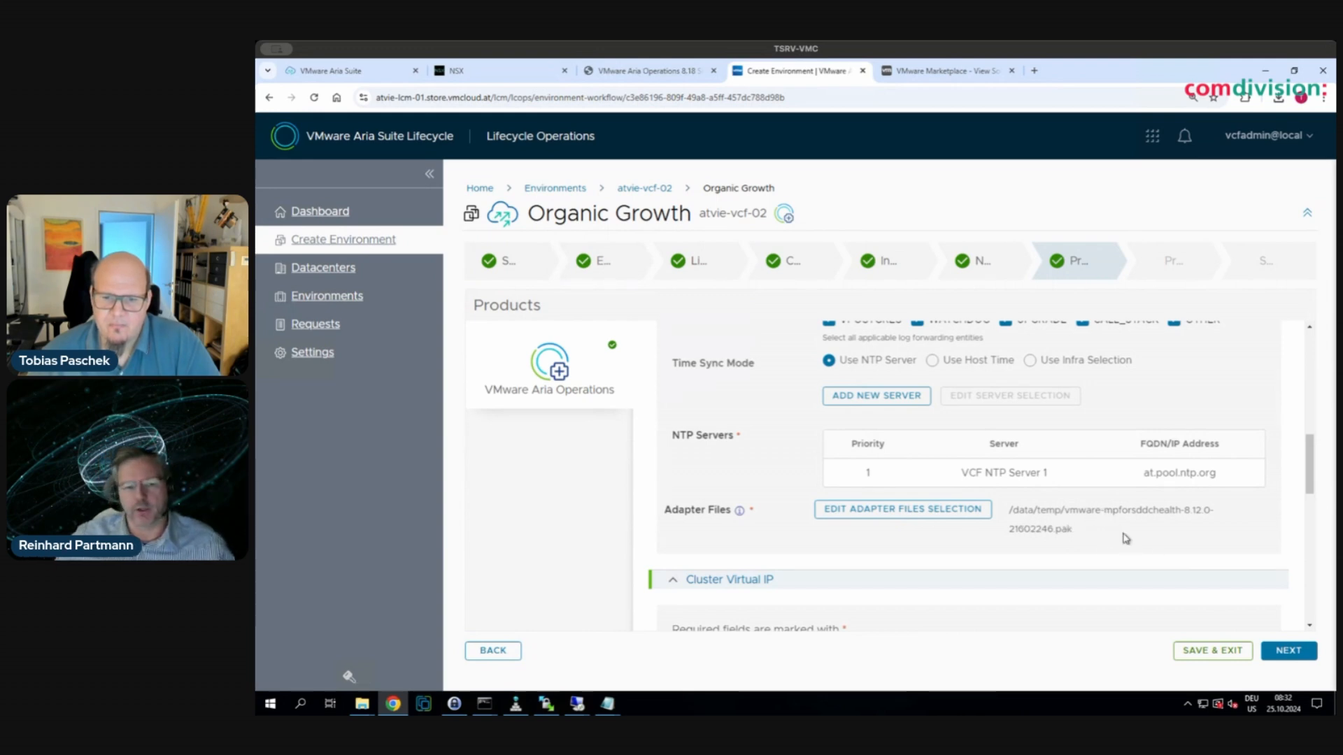
# - Run the Organic Growth precheck and expand the VMware Aria Operations Validations results
pyautogui.click(1279, 652)
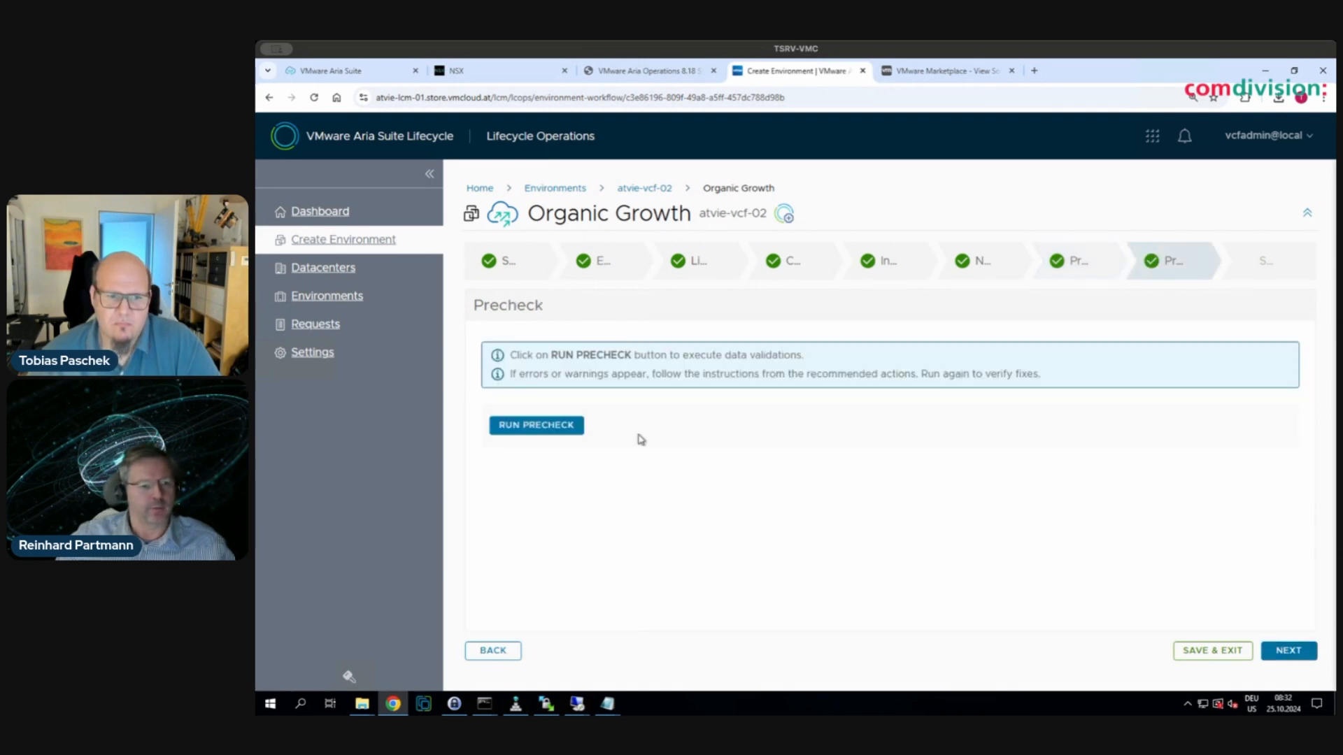
pyautogui.click(545, 429)
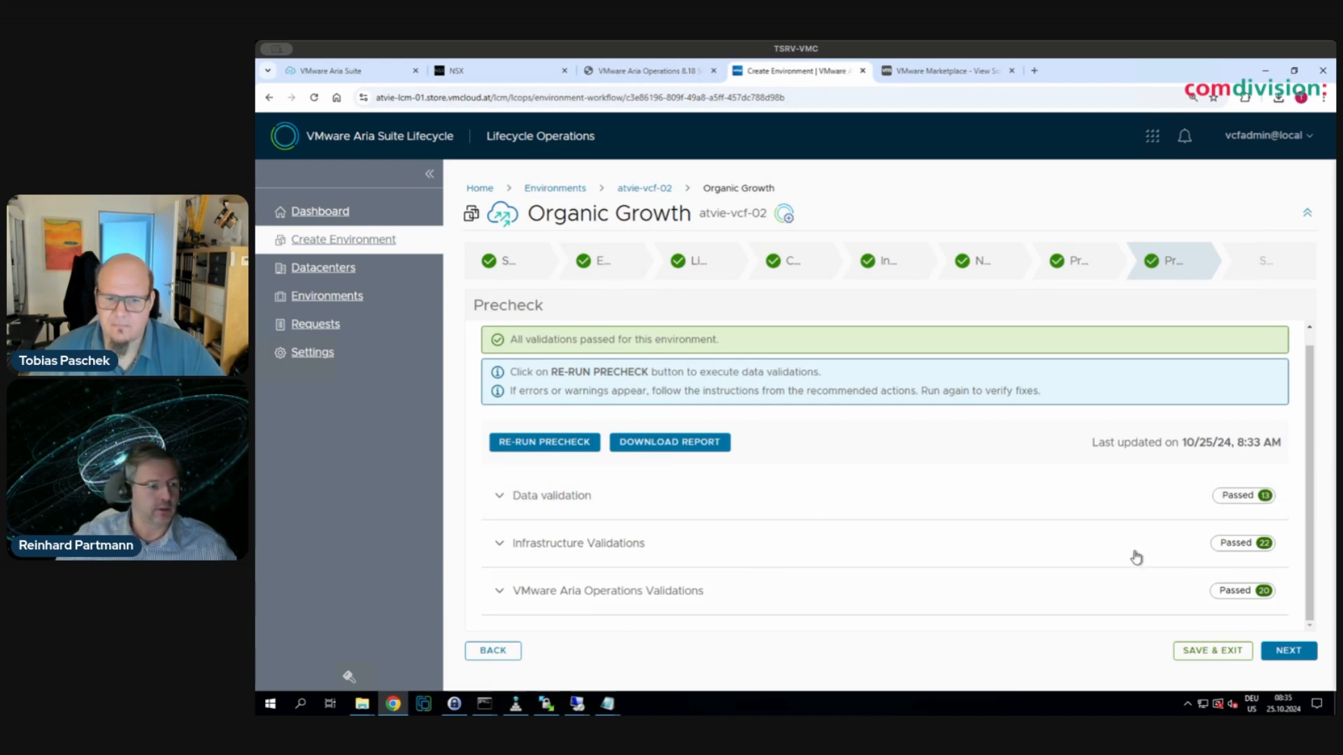
pyautogui.click(689, 591)
pyautogui.scroll(-2, 853, 551)
pyautogui.scroll(-3, 853, 551)
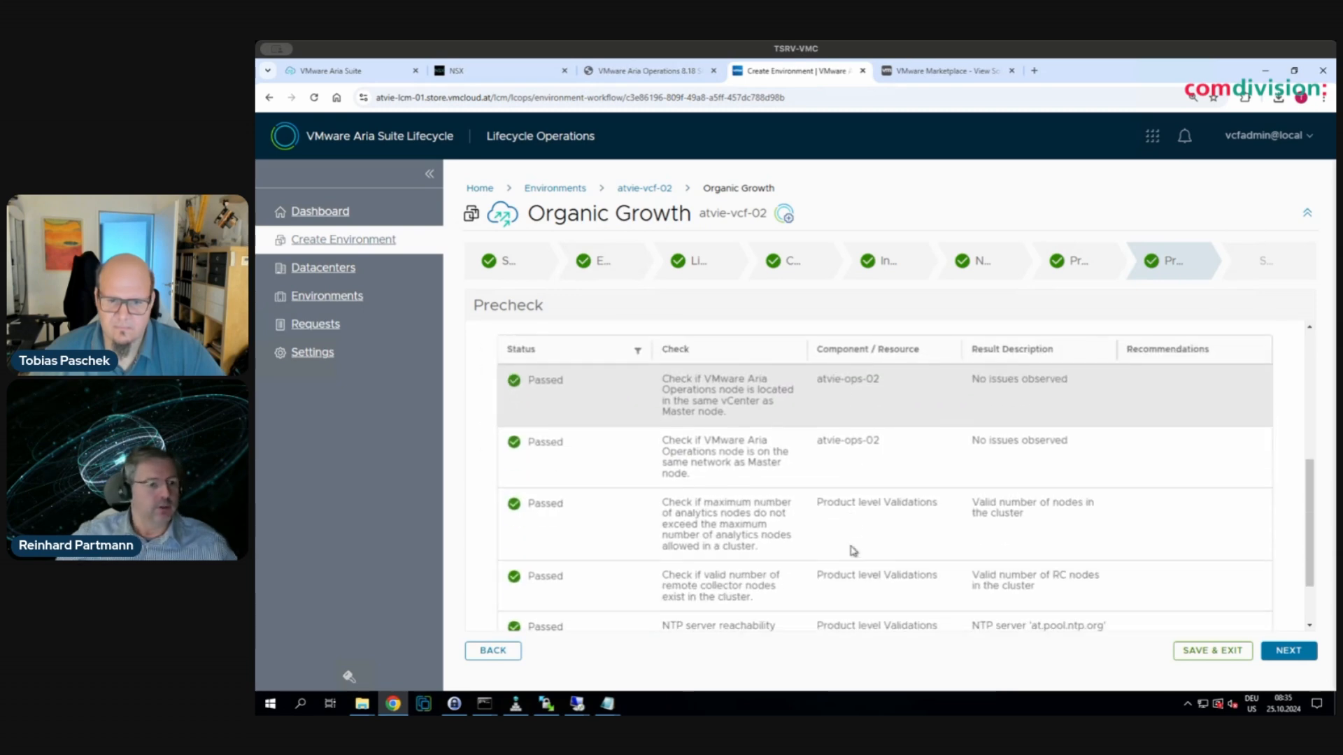
pyautogui.scroll(4, 851, 548)
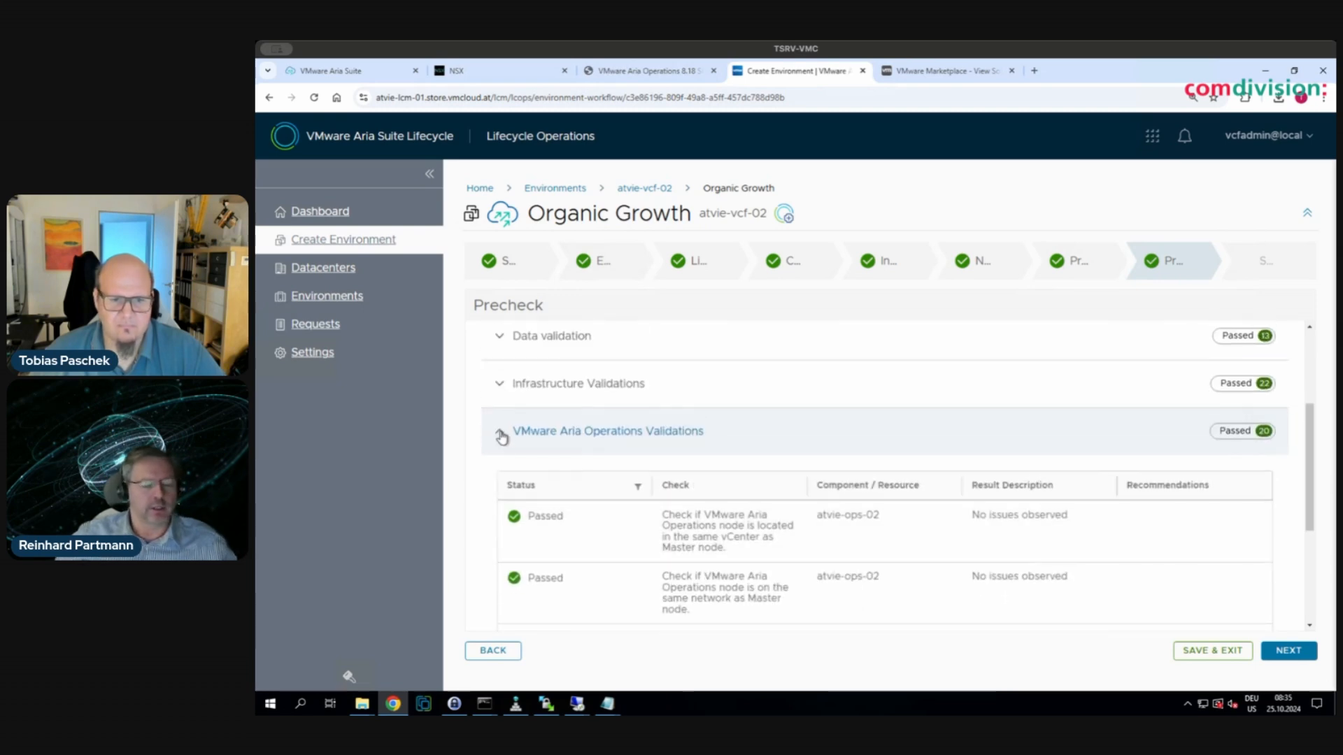
pyautogui.scroll(-3, 789, 527)
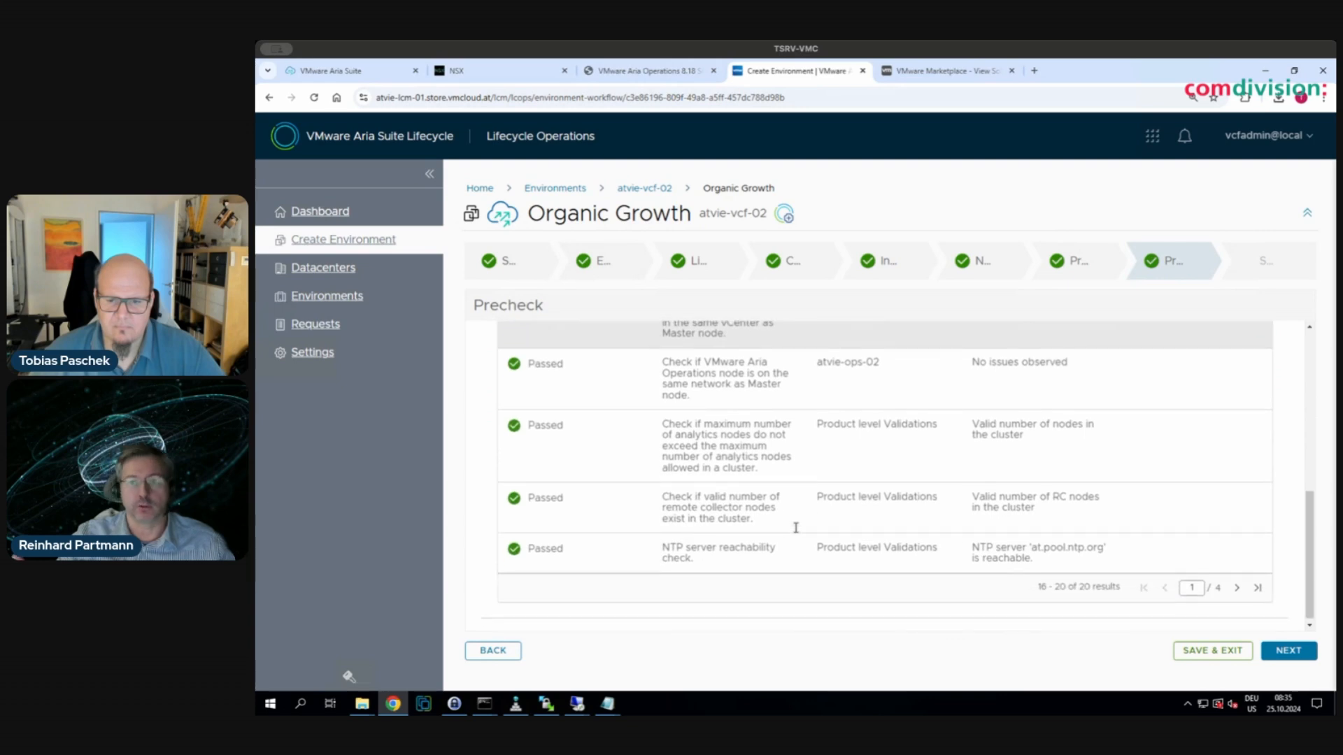
# - Page through all validation results, confirming Data 13, Infrastructure 22 and Aria Operations 20 passed, then collapse them
pyautogui.click(1236, 589)
pyautogui.scroll(3, 1119, 545)
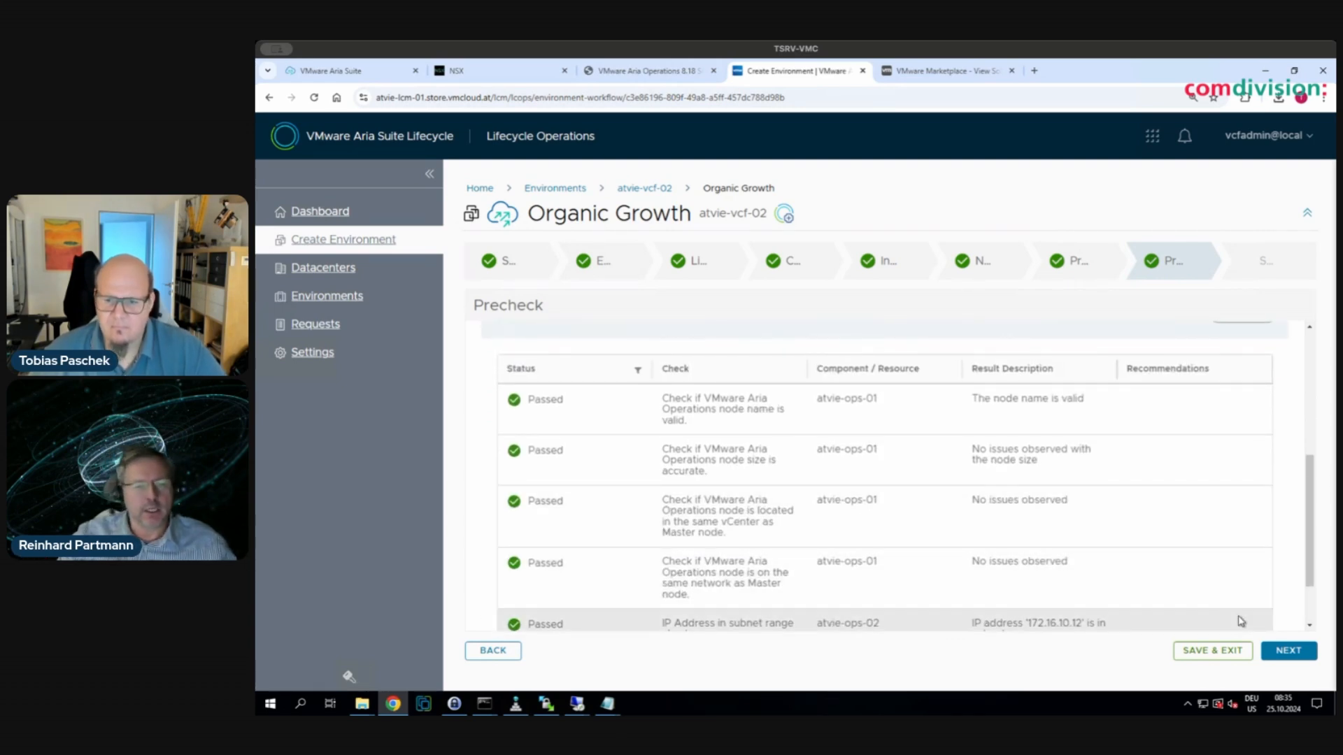
pyautogui.scroll(-2, 1238, 622)
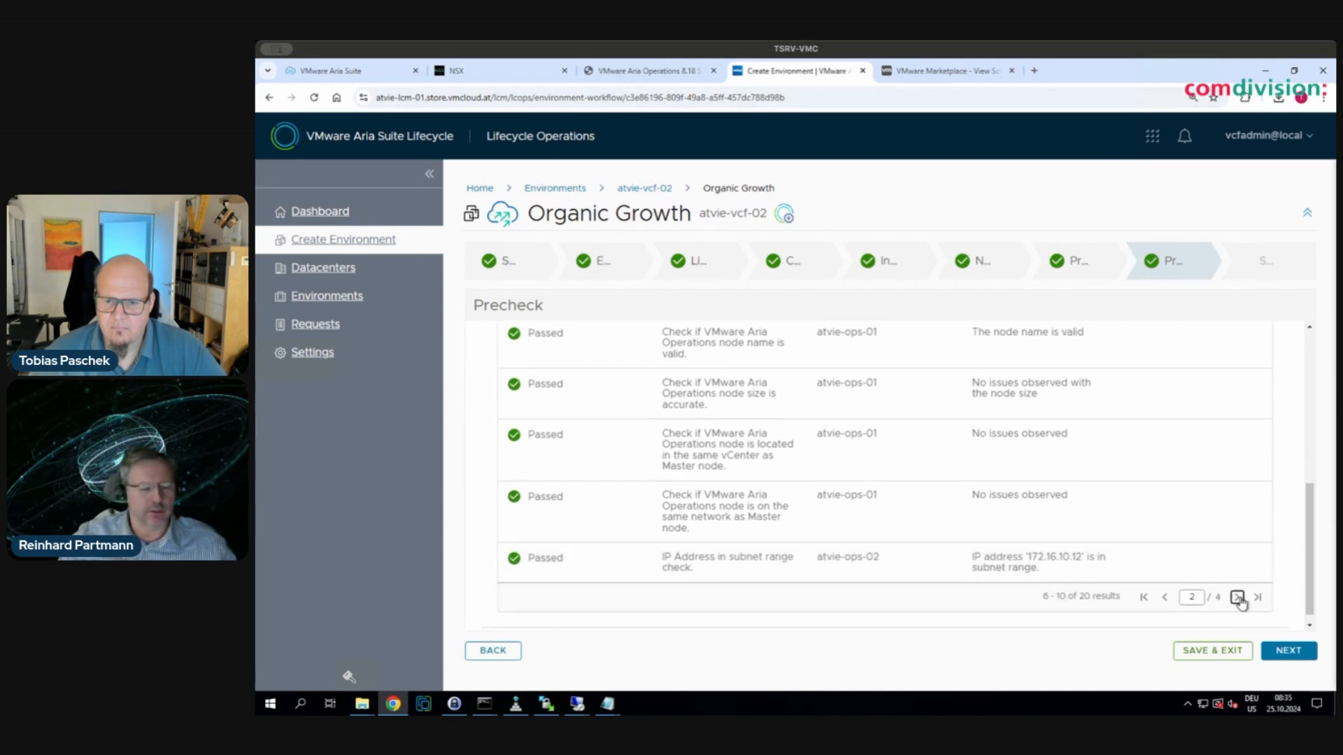
pyautogui.click(1237, 596)
pyautogui.scroll(2, 1161, 532)
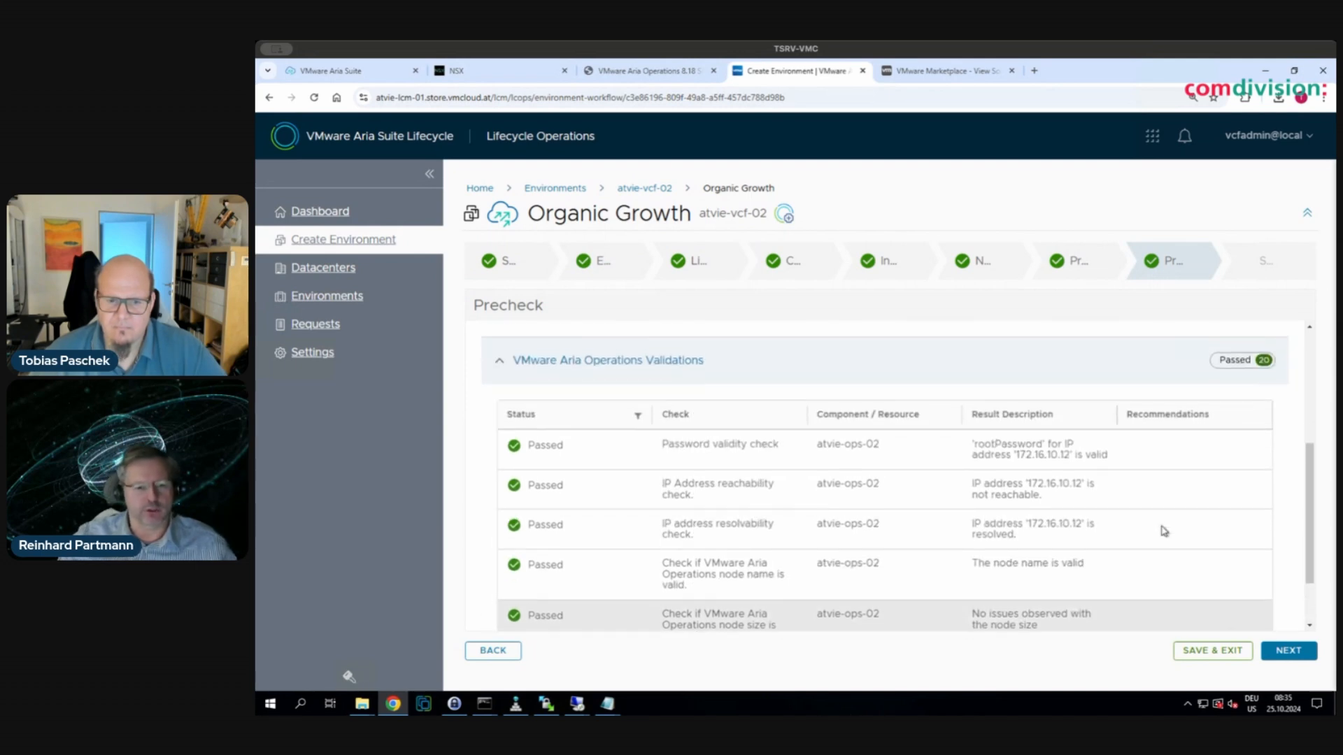
pyautogui.scroll(-1, 1164, 530)
pyautogui.scroll(-1, 1163, 531)
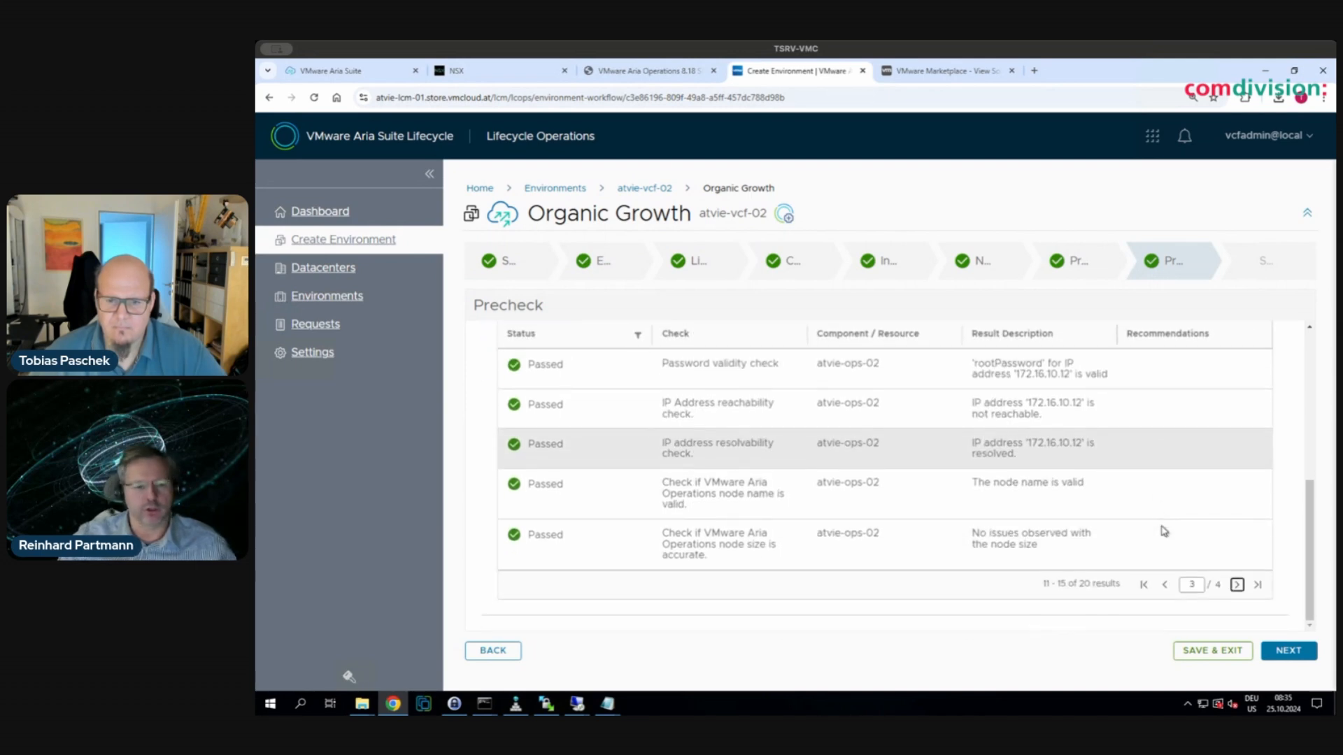
pyautogui.click(1238, 586)
pyautogui.scroll(1, 1130, 531)
pyautogui.scroll(-2, 1130, 530)
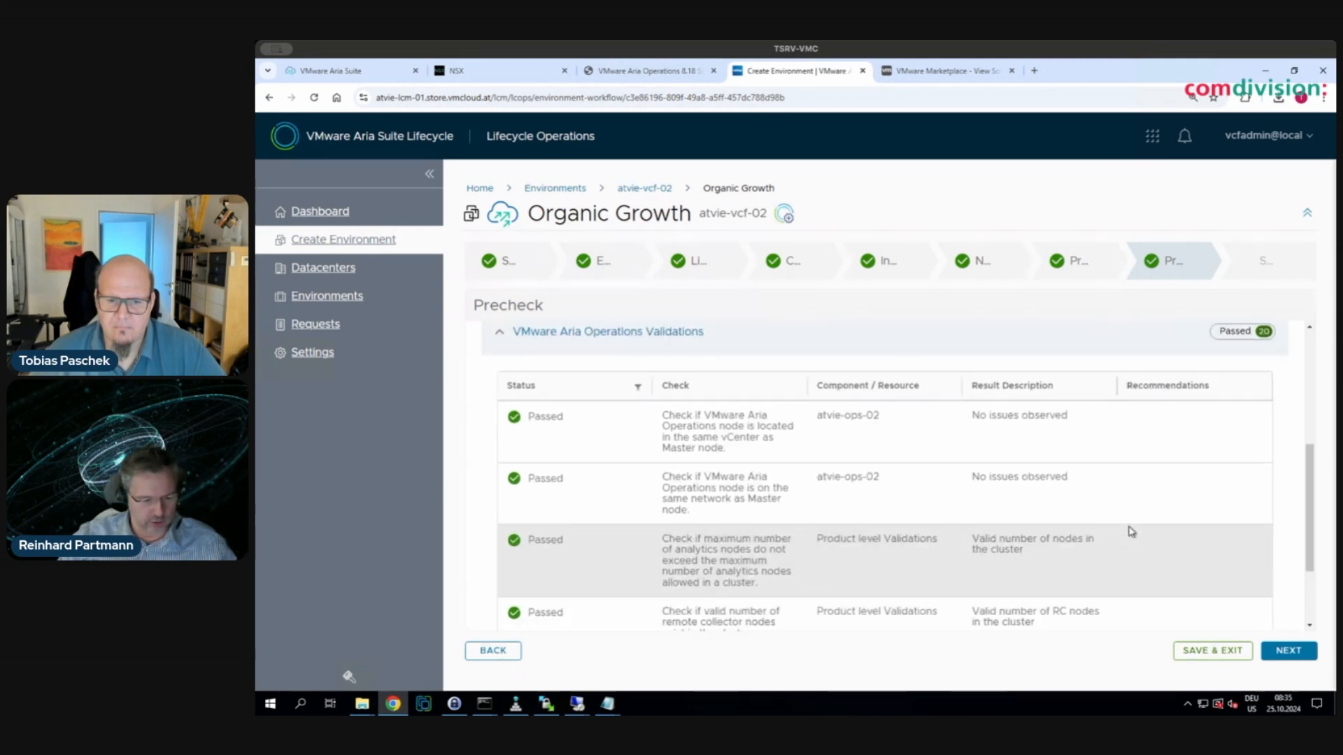
pyautogui.scroll(5, 1119, 521)
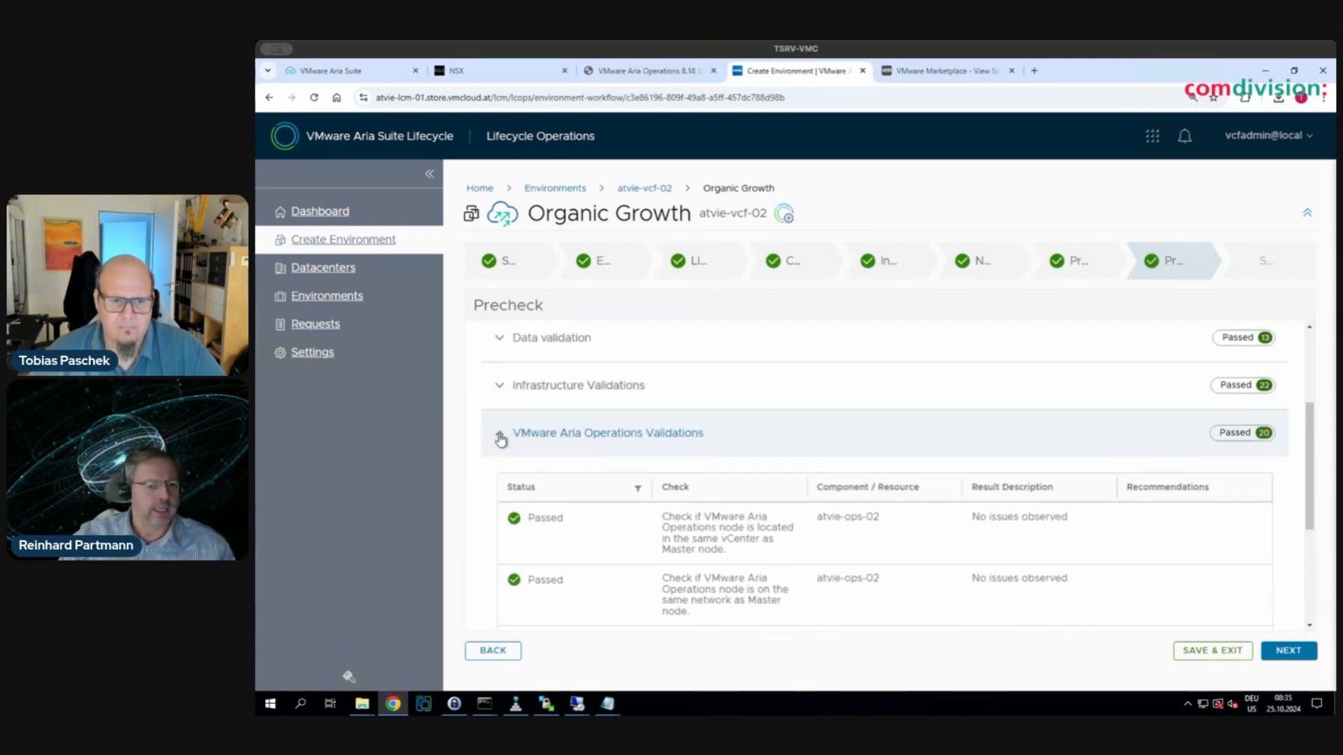
pyautogui.click(499, 433)
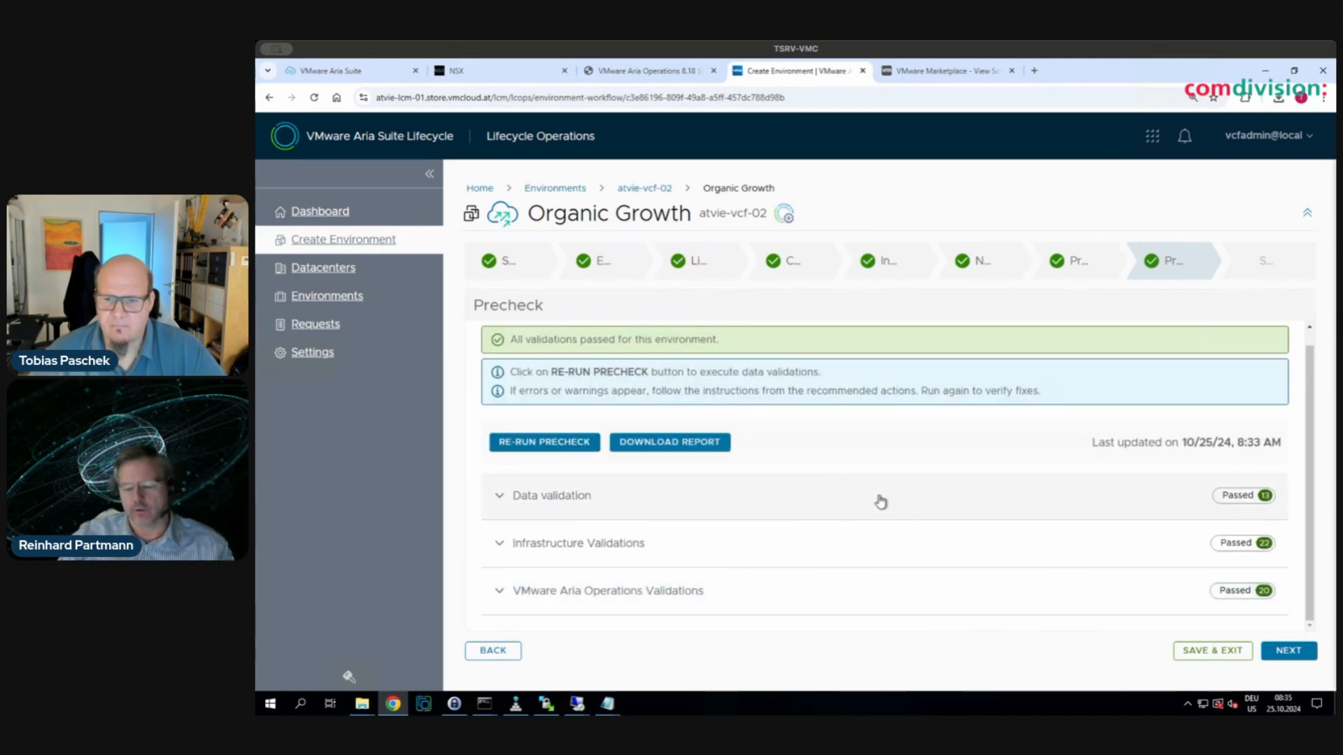
pyautogui.scroll(1, 939, 544)
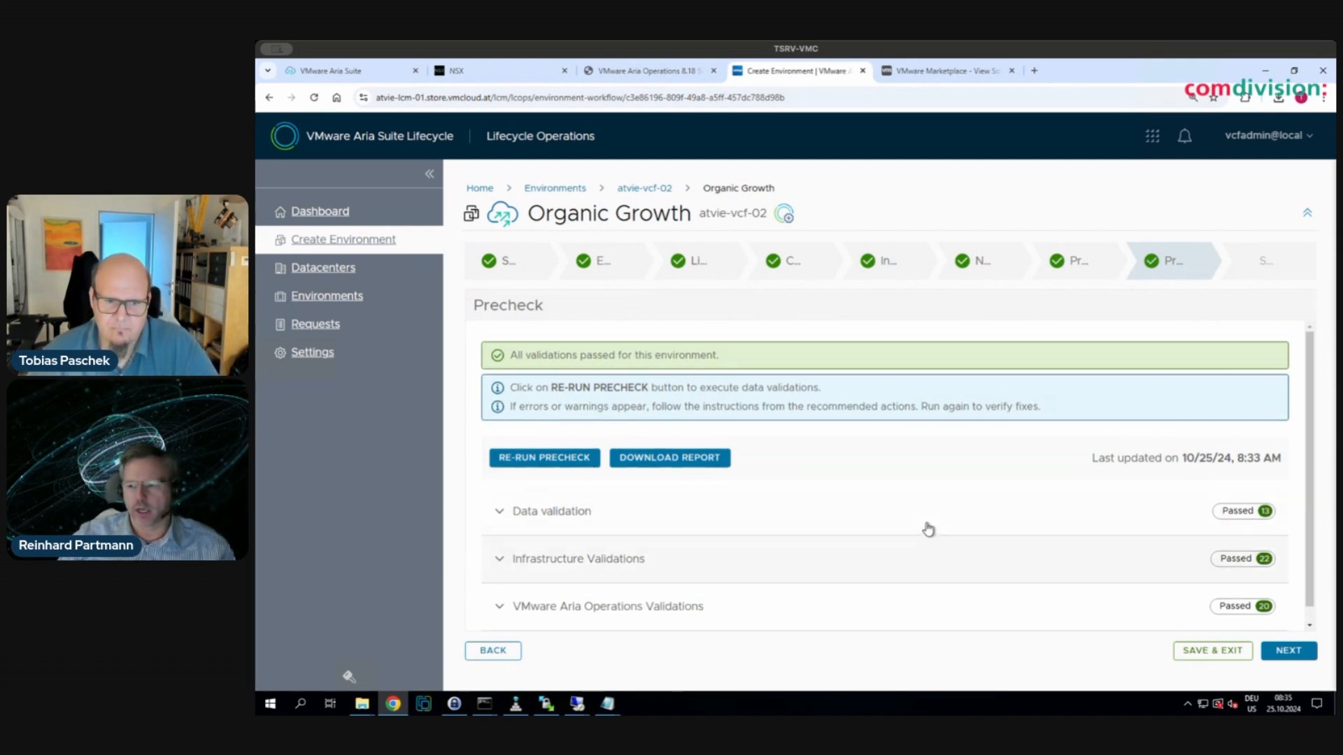
# - Download precheck-report.pdf, scroll through it in the PDF viewer, and close it
pyautogui.click(677, 457)
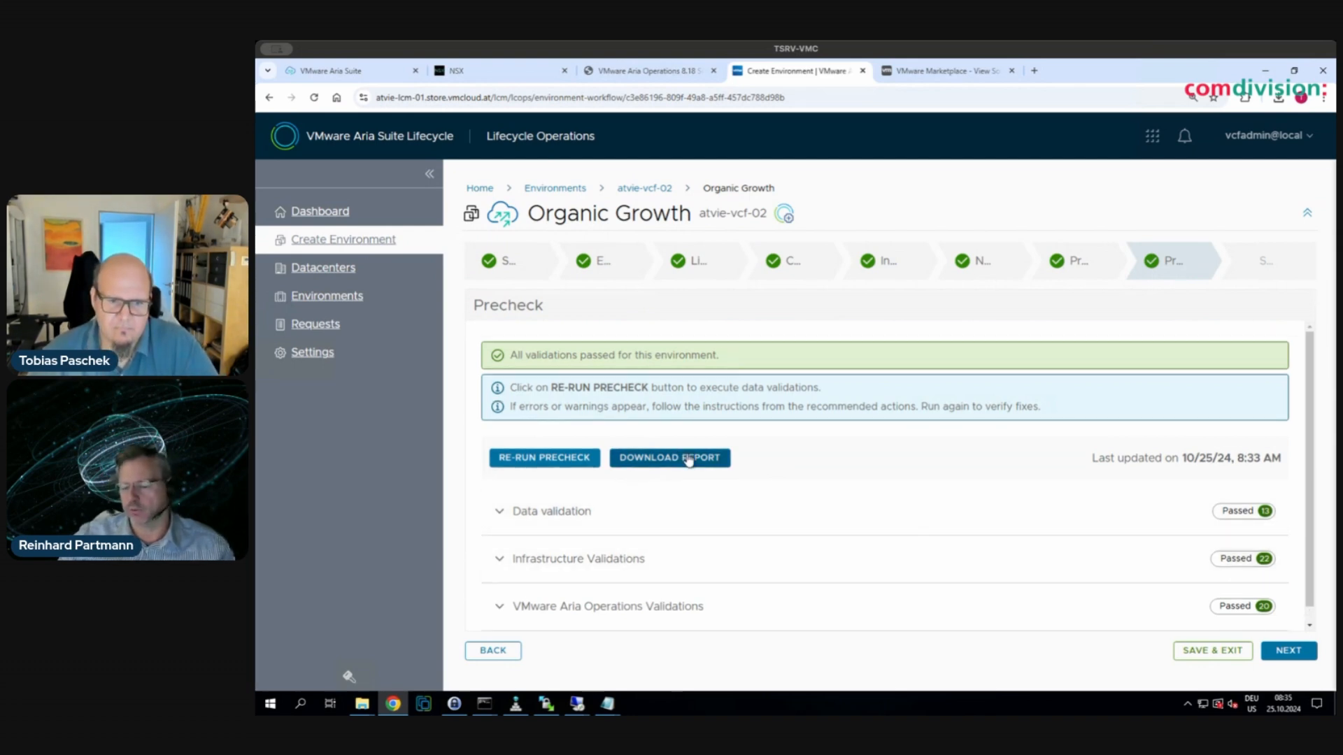
pyautogui.click(1167, 129)
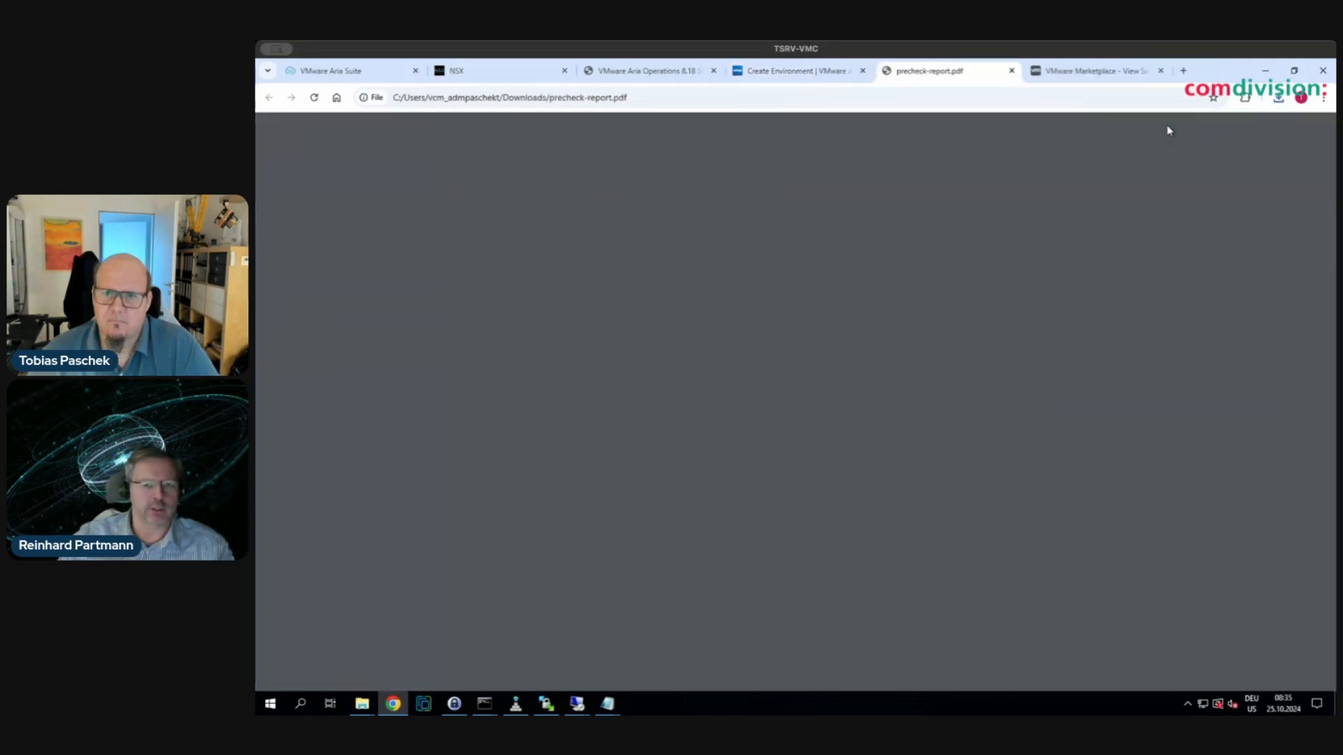
pyautogui.scroll(-20, 957, 412)
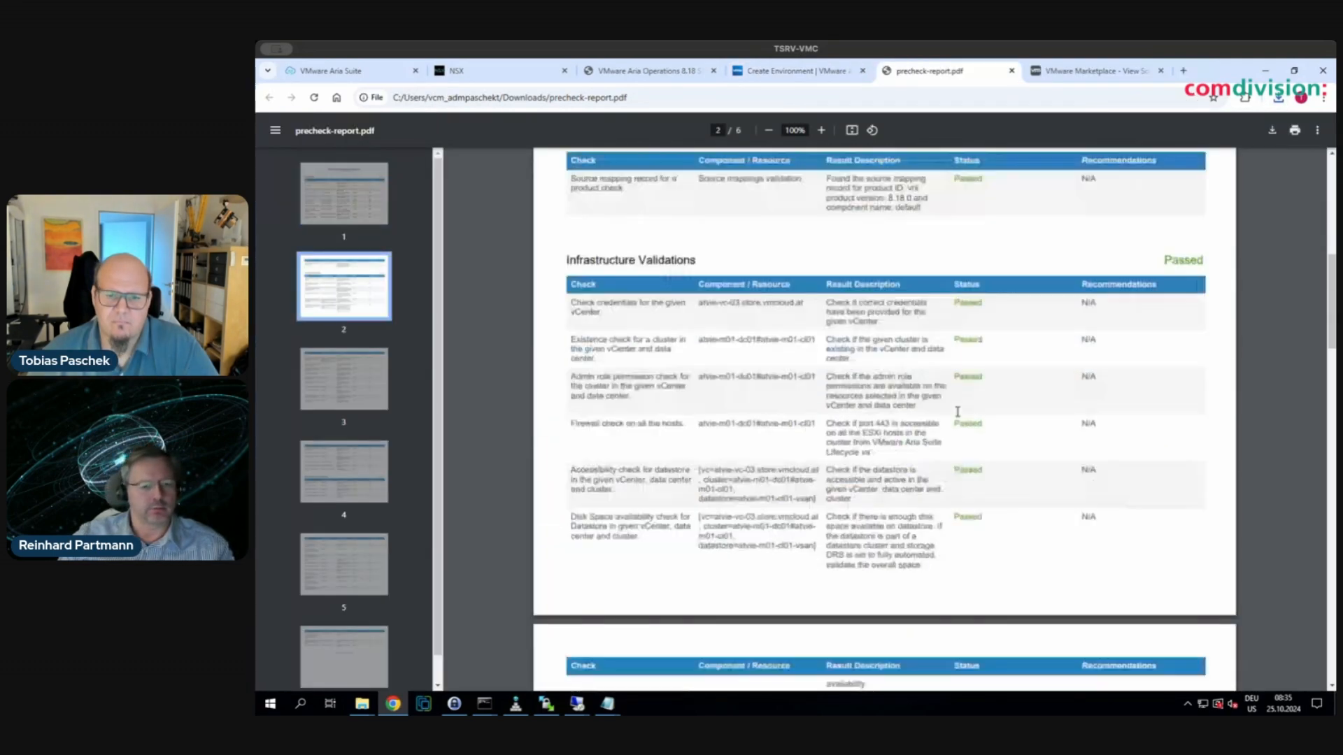
pyautogui.scroll(-2, 956, 412)
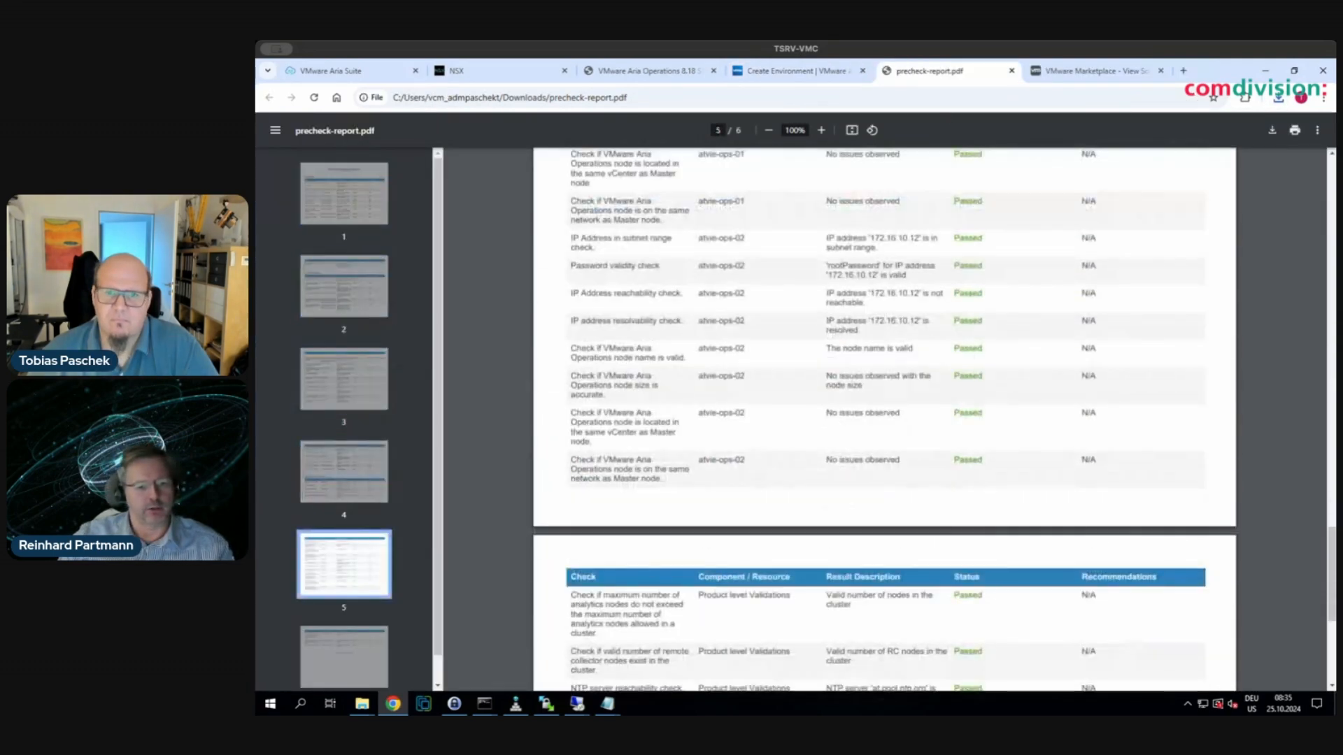
pyautogui.click(1011, 71)
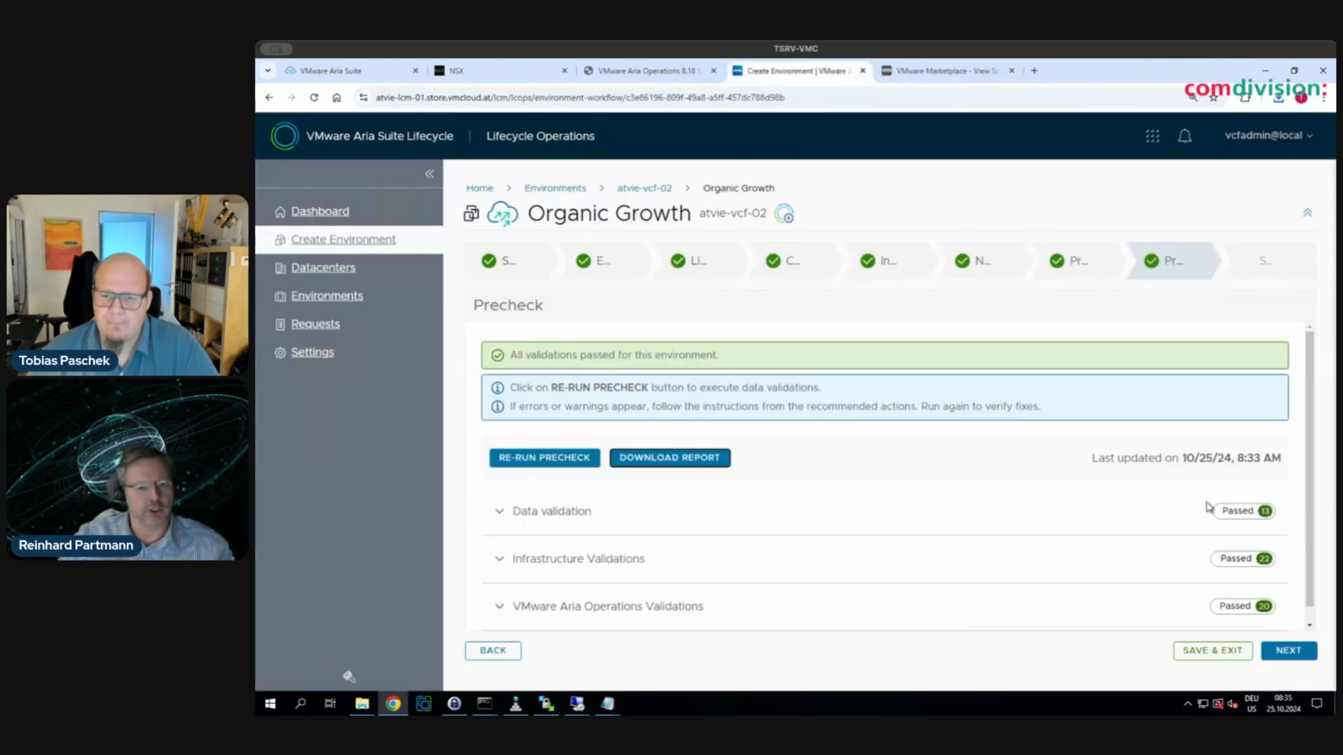
# - Review the summary and submit the Aria Operations Organic Growth request, which completes Successful
pyautogui.click(1293, 652)
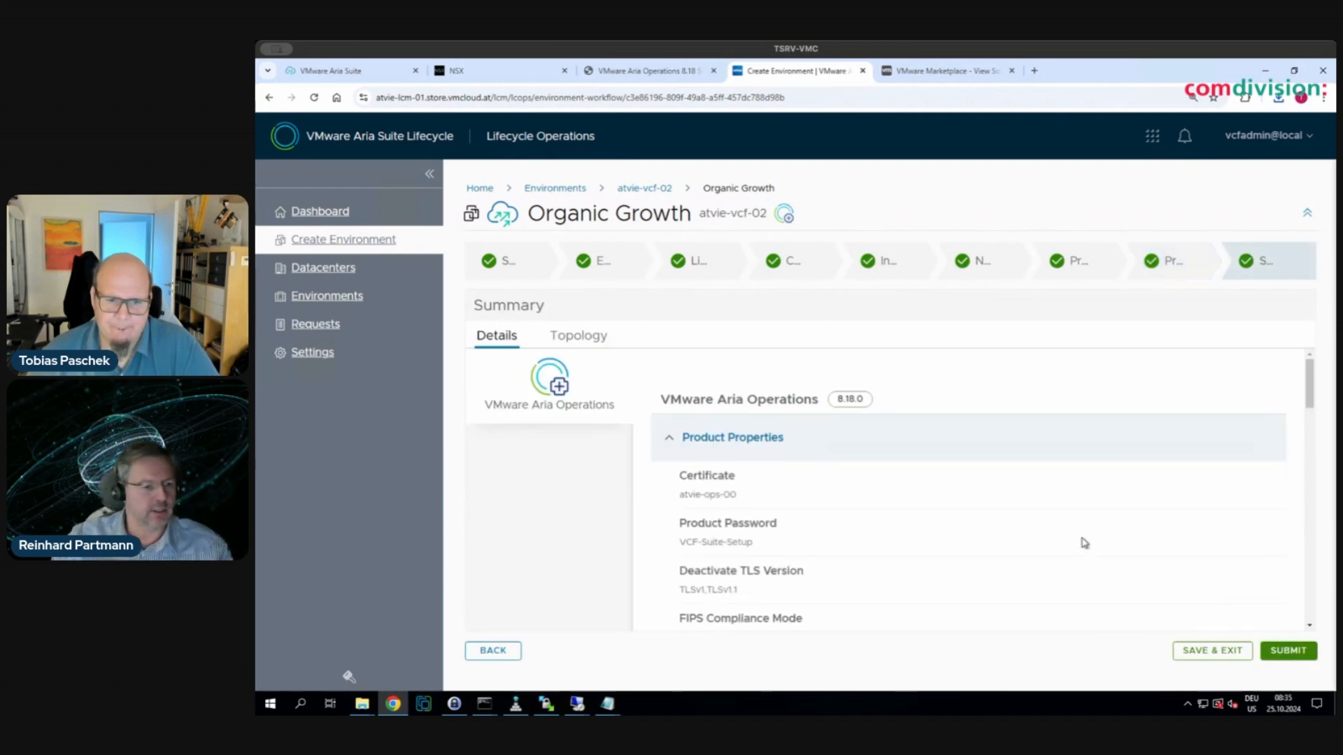
pyautogui.scroll(-3, 1082, 539)
pyautogui.click(1294, 651)
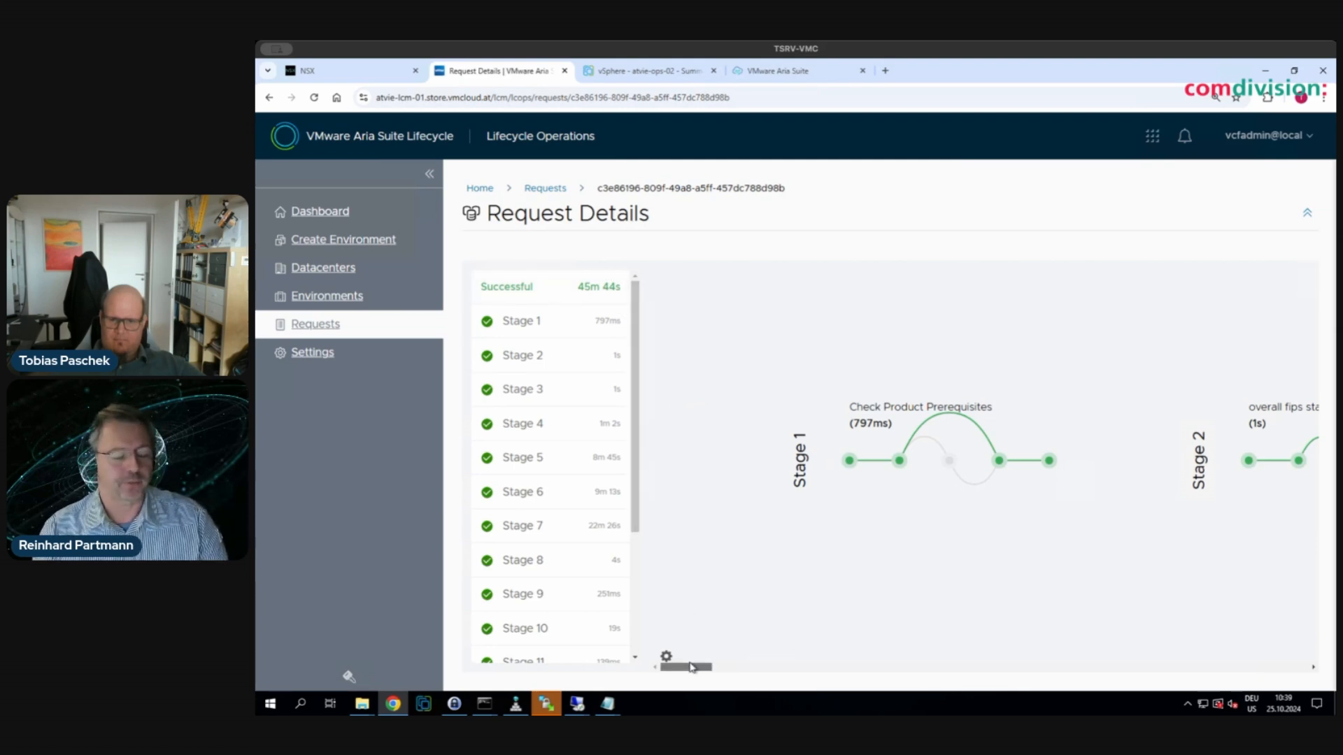
# - Check that the atvie-vcf-02 environment lists both Aria Operations products, then switch to SDDC Manager's Aria Suite page
pyautogui.moveTo(689, 668)
pyautogui.mouseDown()
pyautogui.moveTo(1200, 660)
pyautogui.moveTo(1294, 638)
pyautogui.mouseUp()
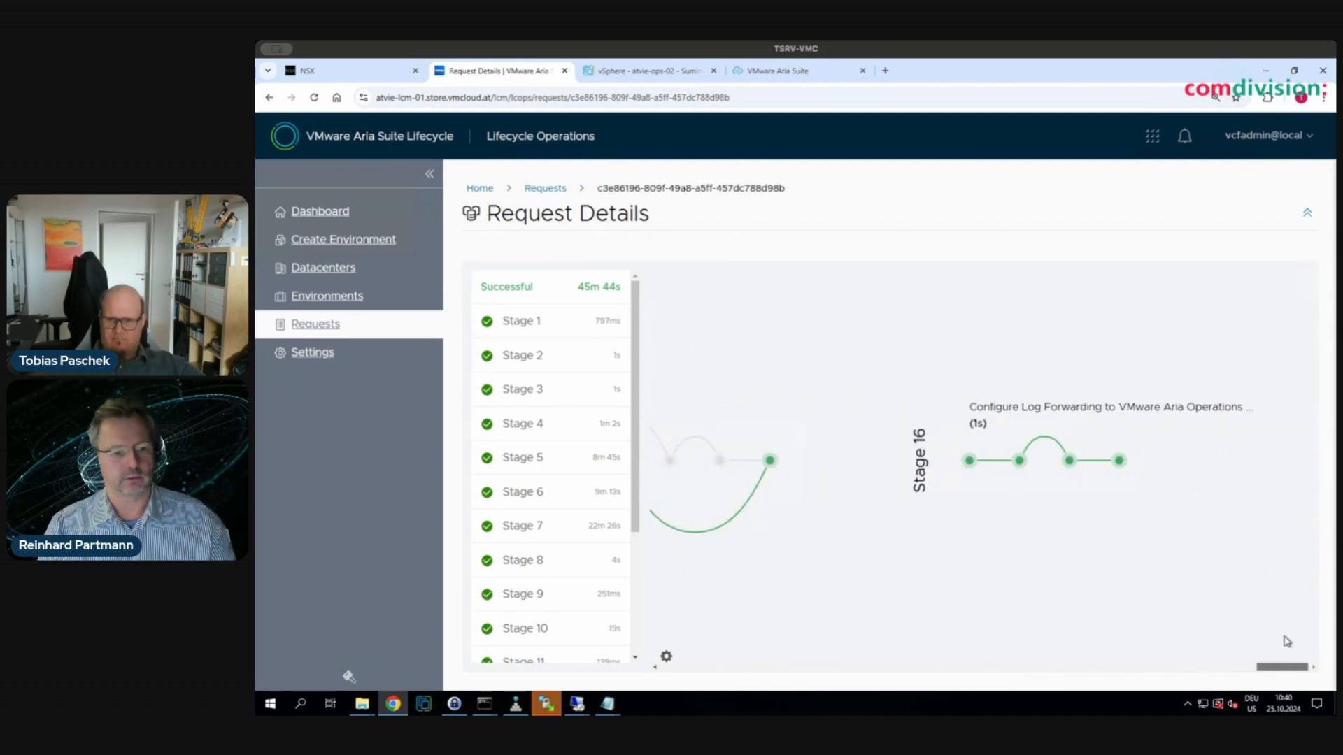
pyautogui.click(338, 299)
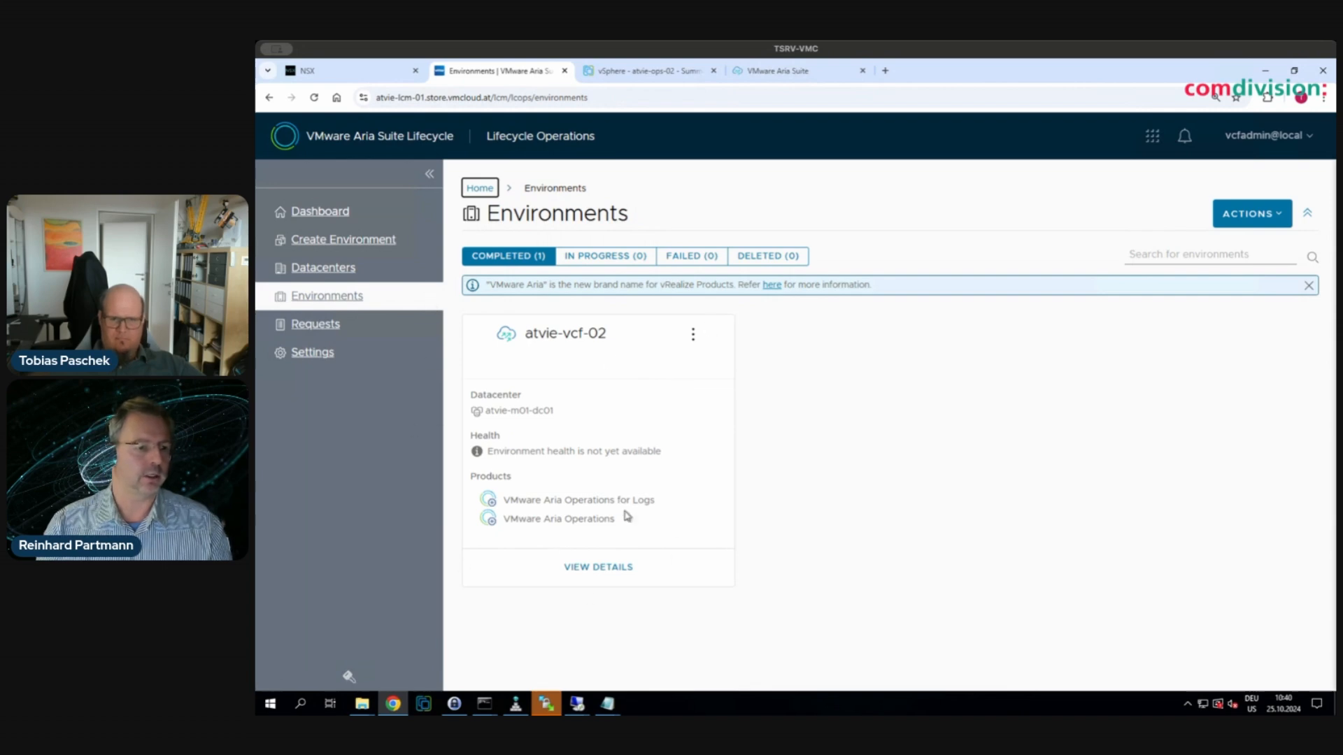
pyautogui.moveTo(615, 521); pyautogui.dragTo(499, 497)
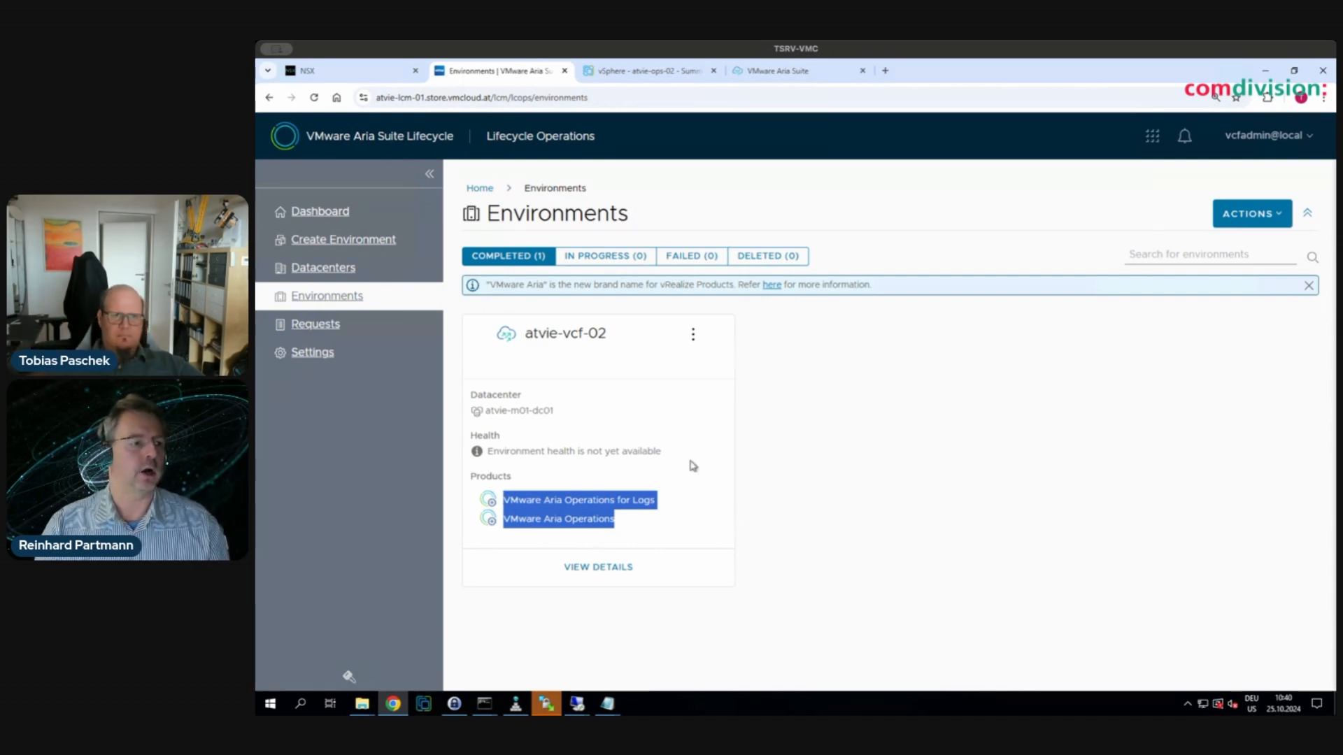
pyautogui.click(765, 73)
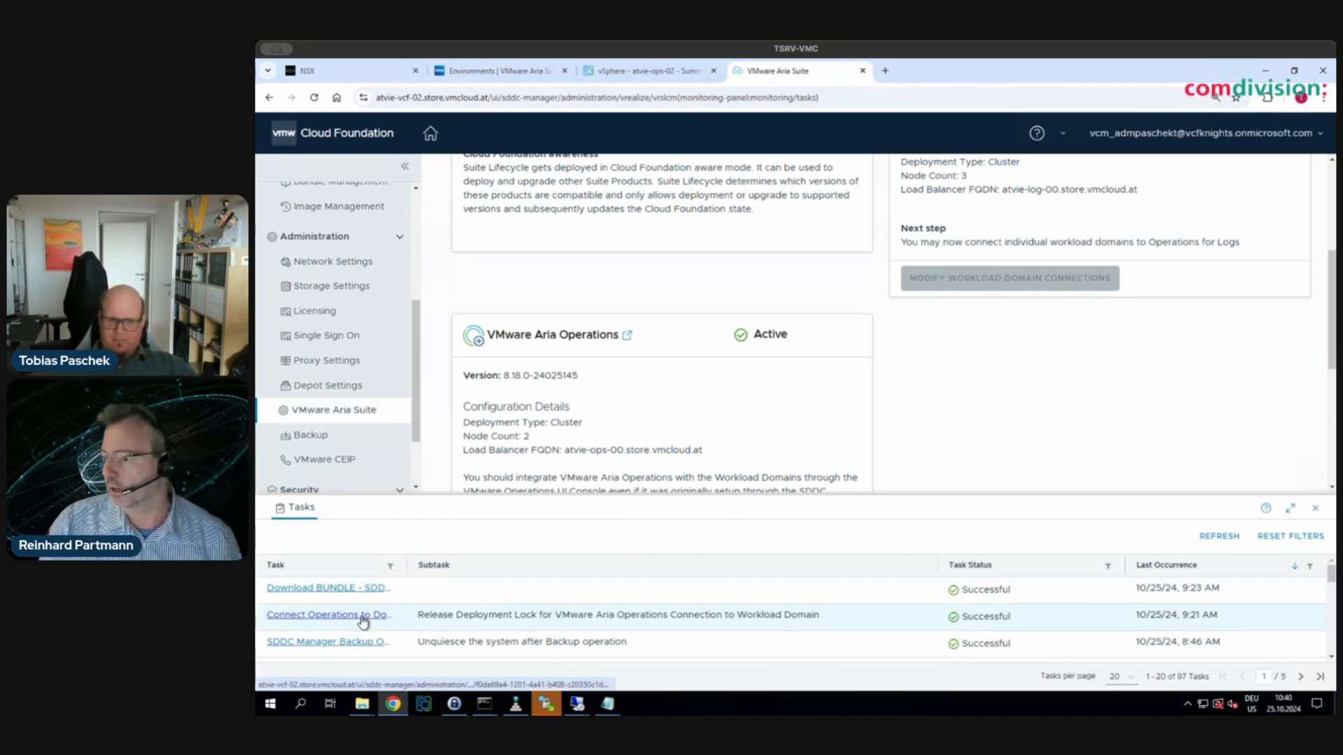
# - Show the nine successful Configure VROPS-LOADBALANCER subtasks in the enlarged task panel, then collapse it
pyautogui.scroll(-1, 366, 624)
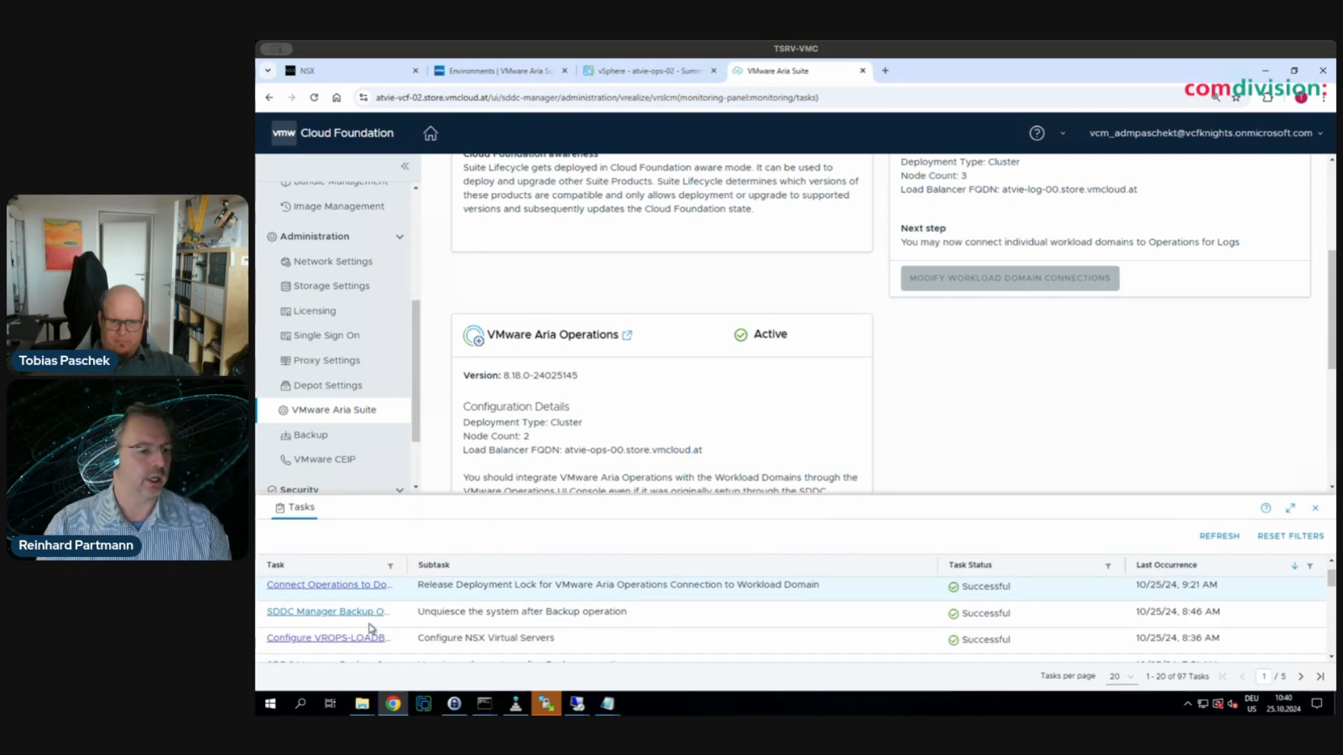
pyautogui.click(338, 636)
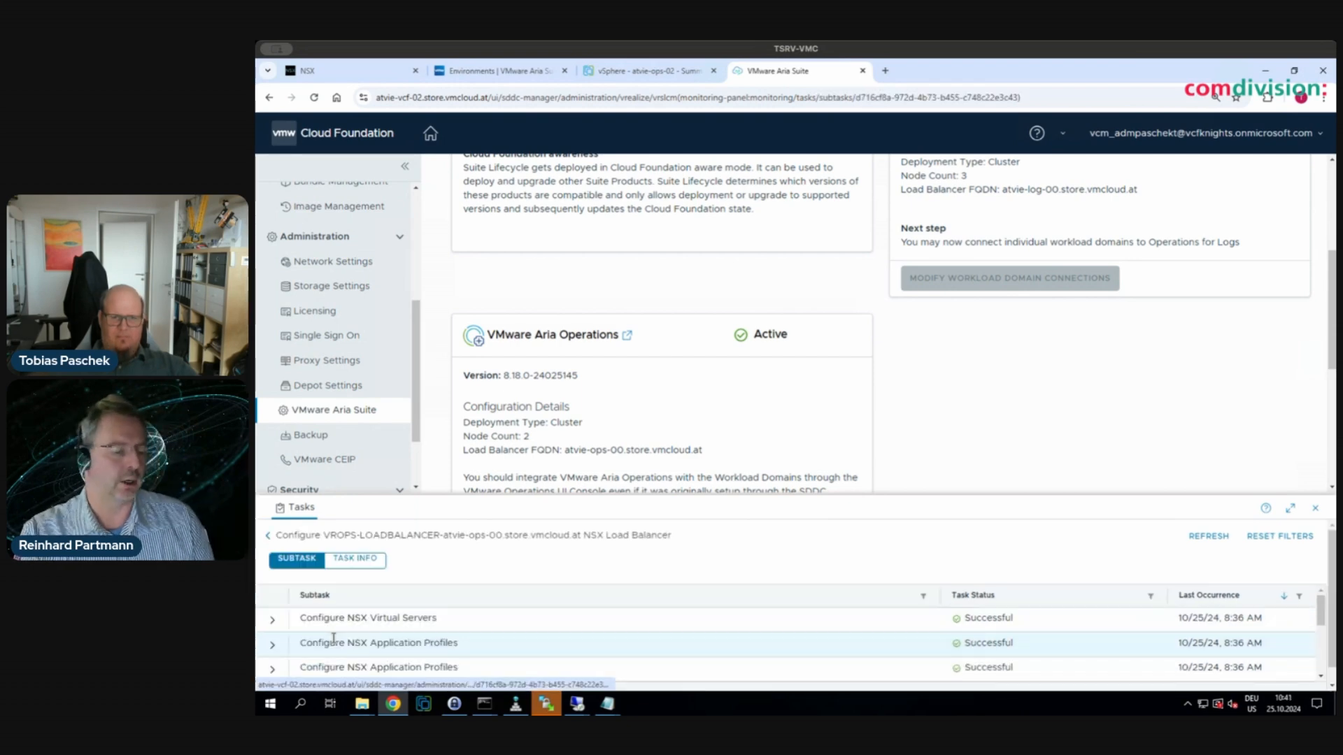
pyautogui.click(1290, 509)
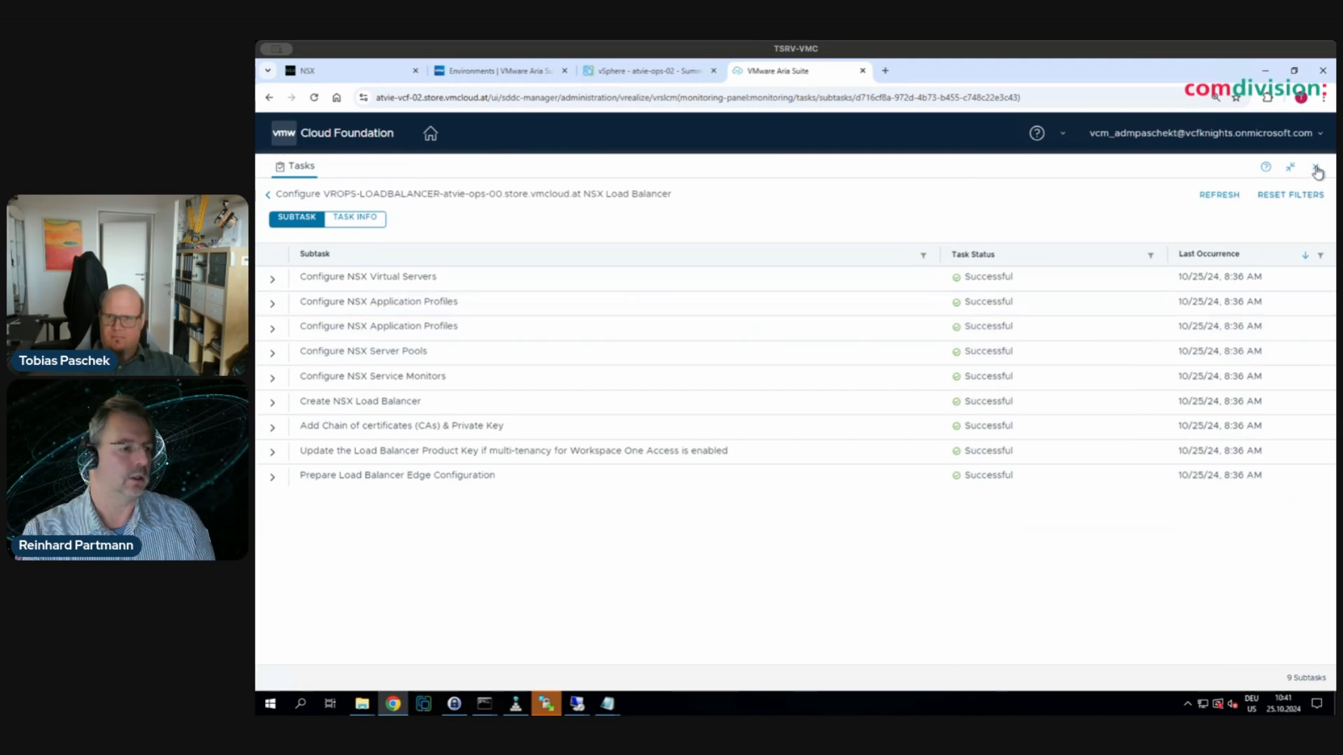
pyautogui.click(1316, 170)
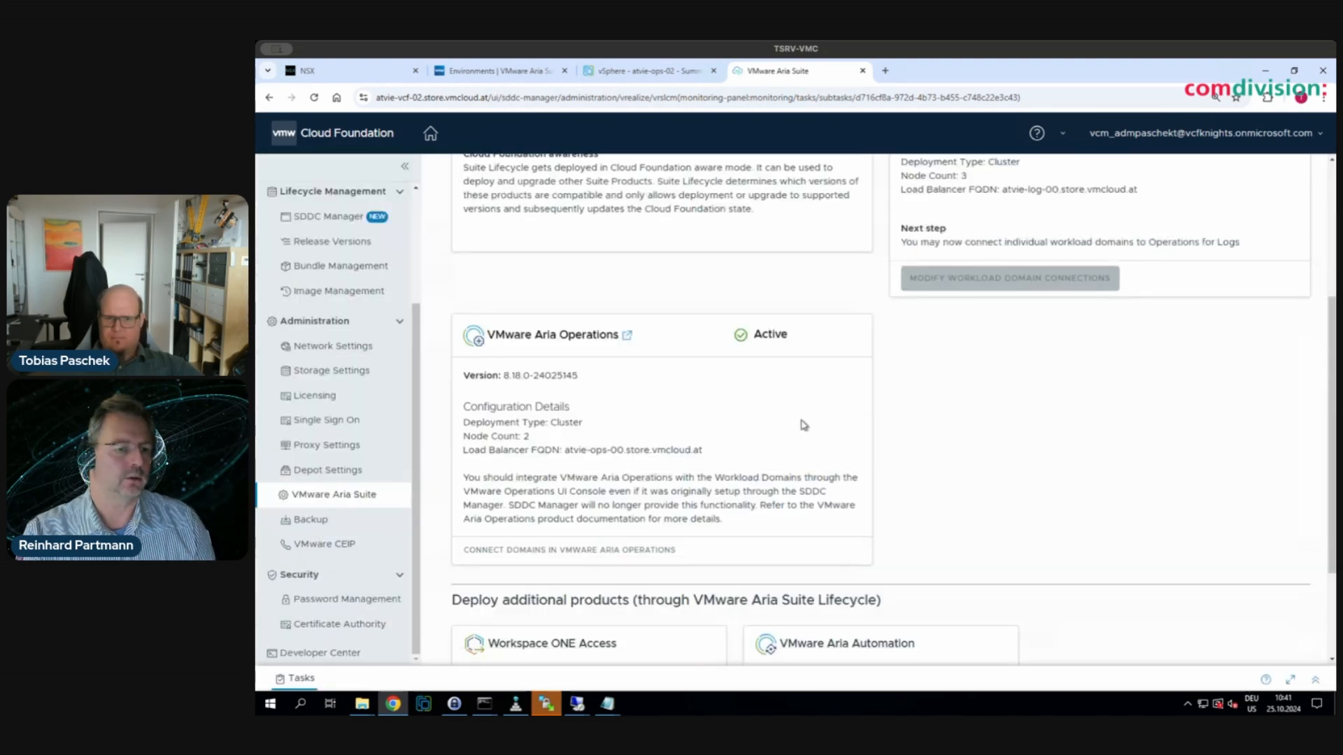
# - Open VMware Aria Operations in a new tab and sign in as admin
pyautogui.click(627, 338)
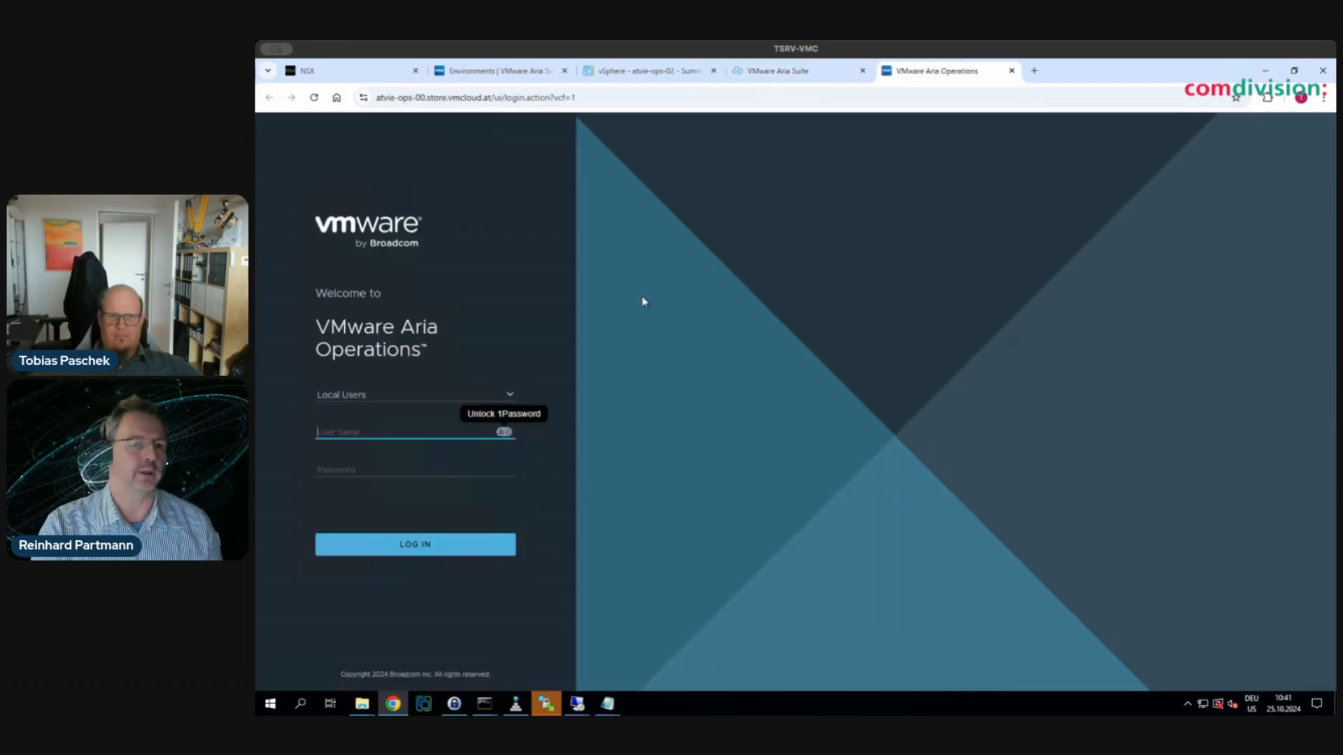
pyautogui.click(343, 431)
pyautogui.write('s')
pyautogui.press('BackSpace')
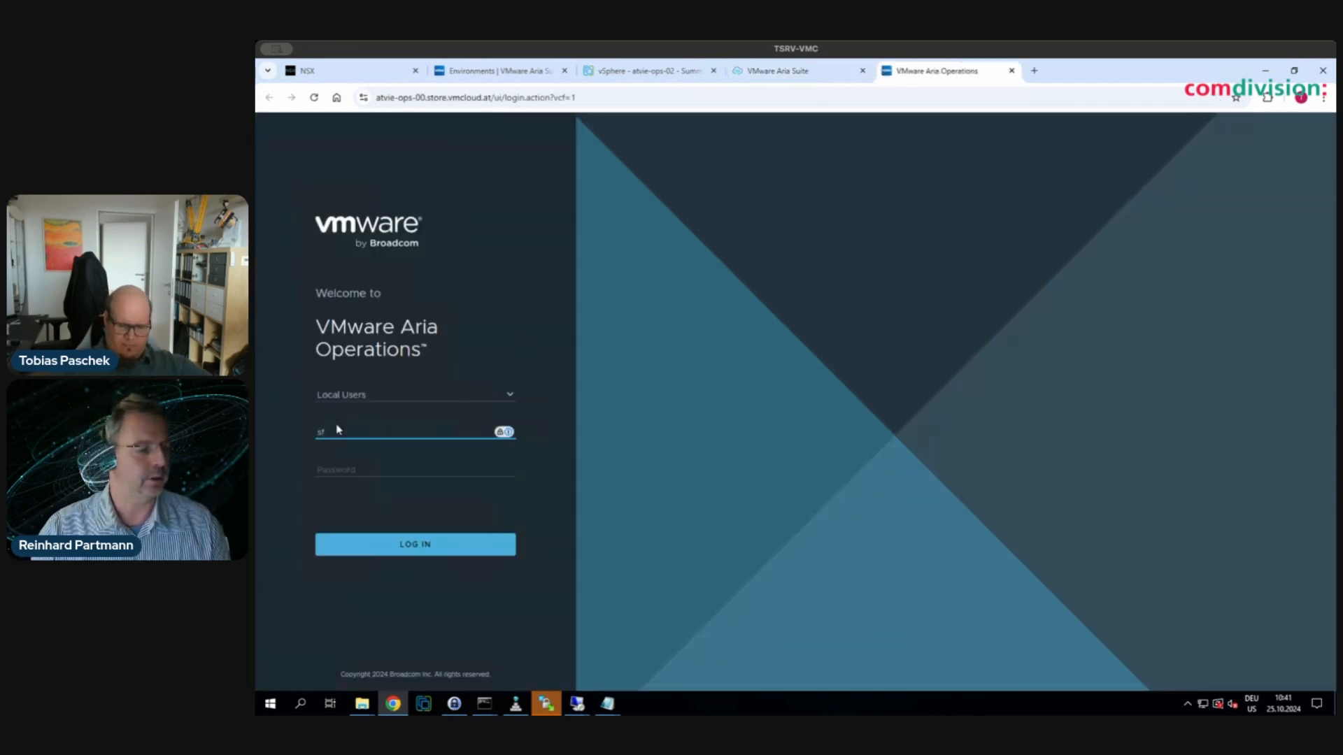
pyautogui.write('admin')
pyautogui.press('Tab')
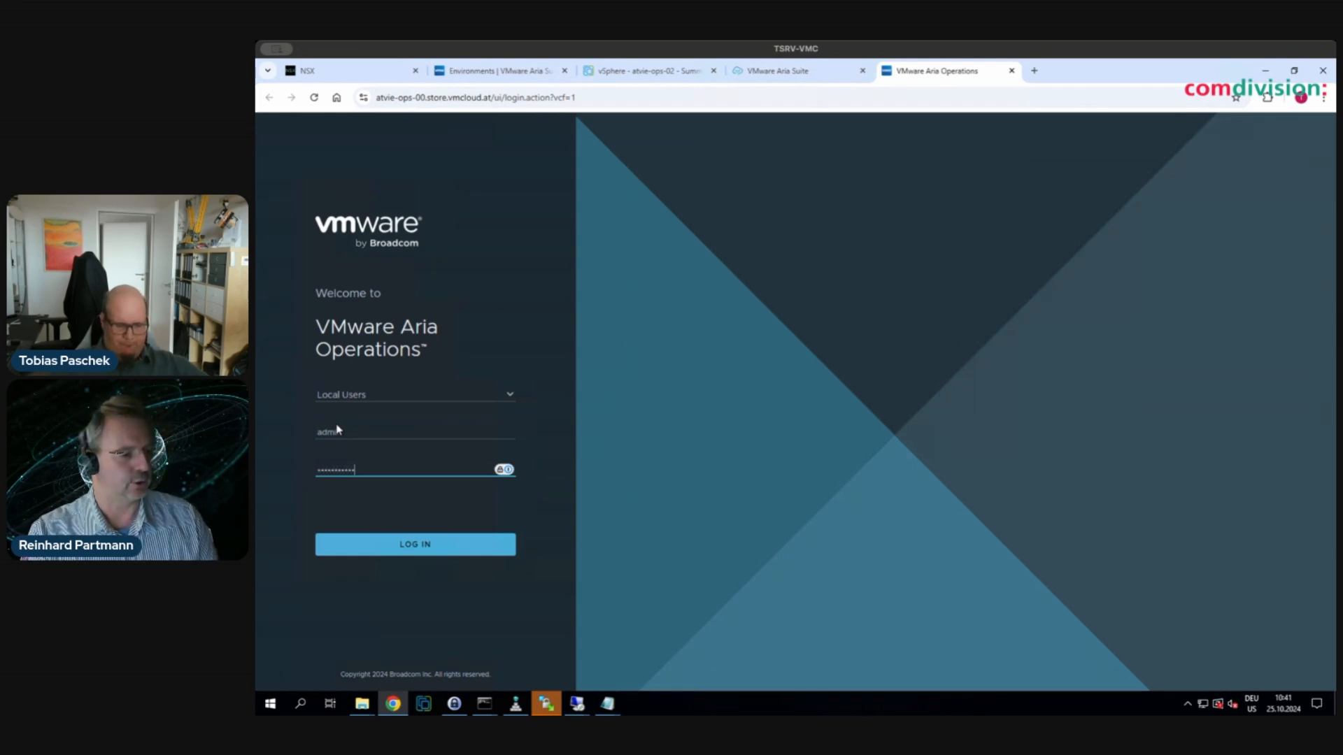
pyautogui.press('Return')
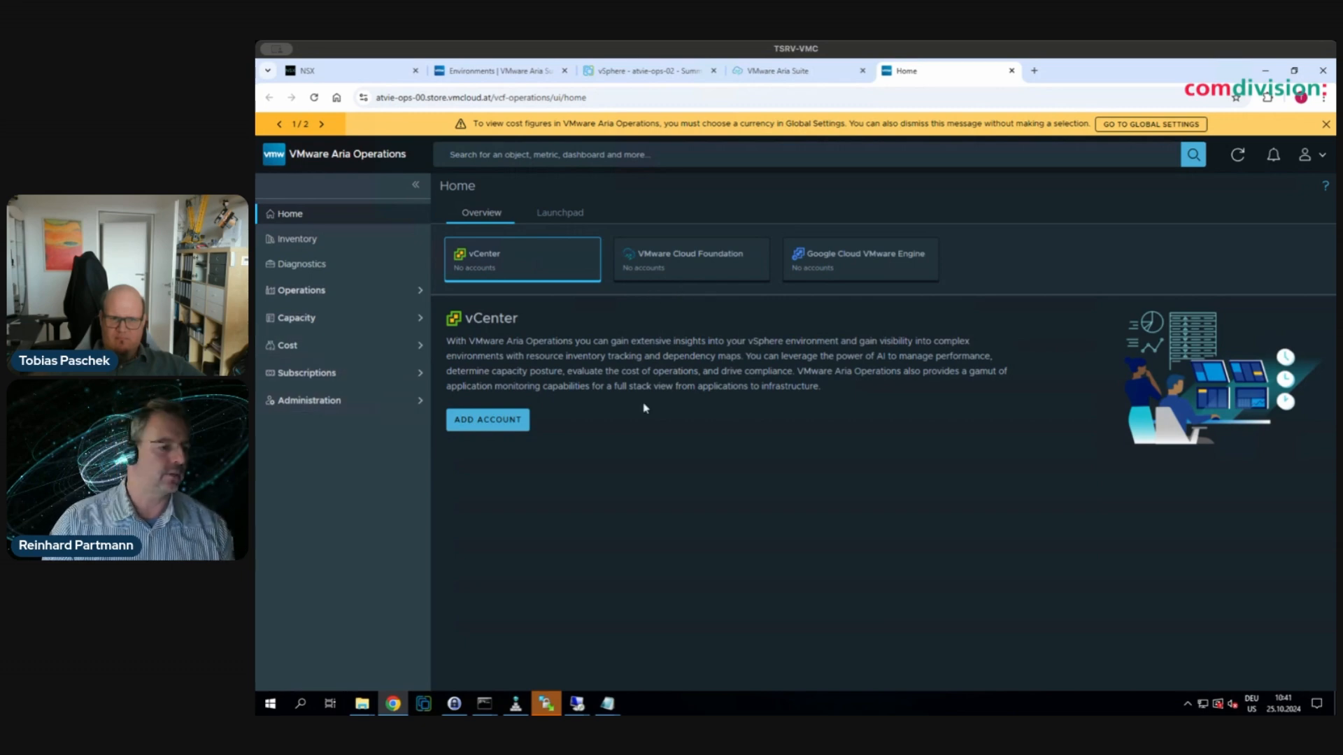
# - Show the Integrations accounts: vCenter, two SDDC Health adapters and Operations for Logs, all OK
pyautogui.click(322, 404)
pyautogui.click(314, 429)
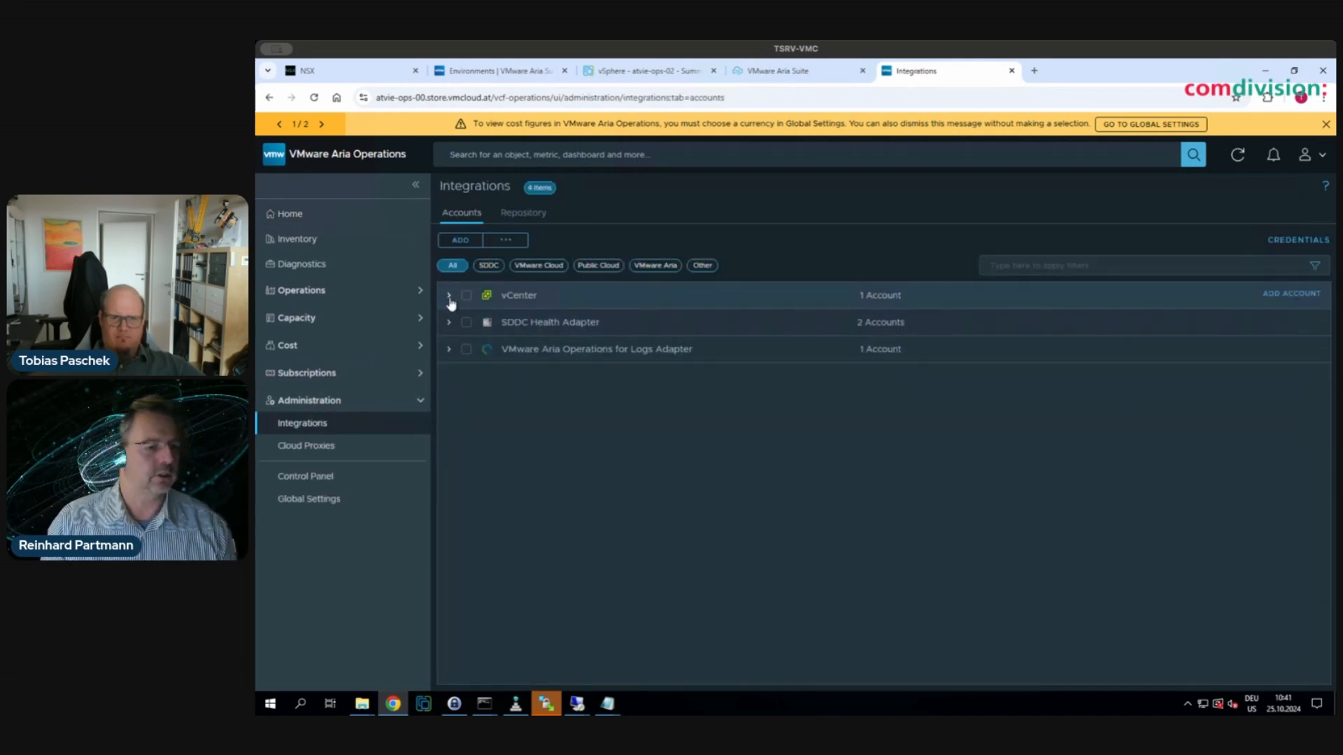
pyautogui.click(450, 297)
pyautogui.click(449, 389)
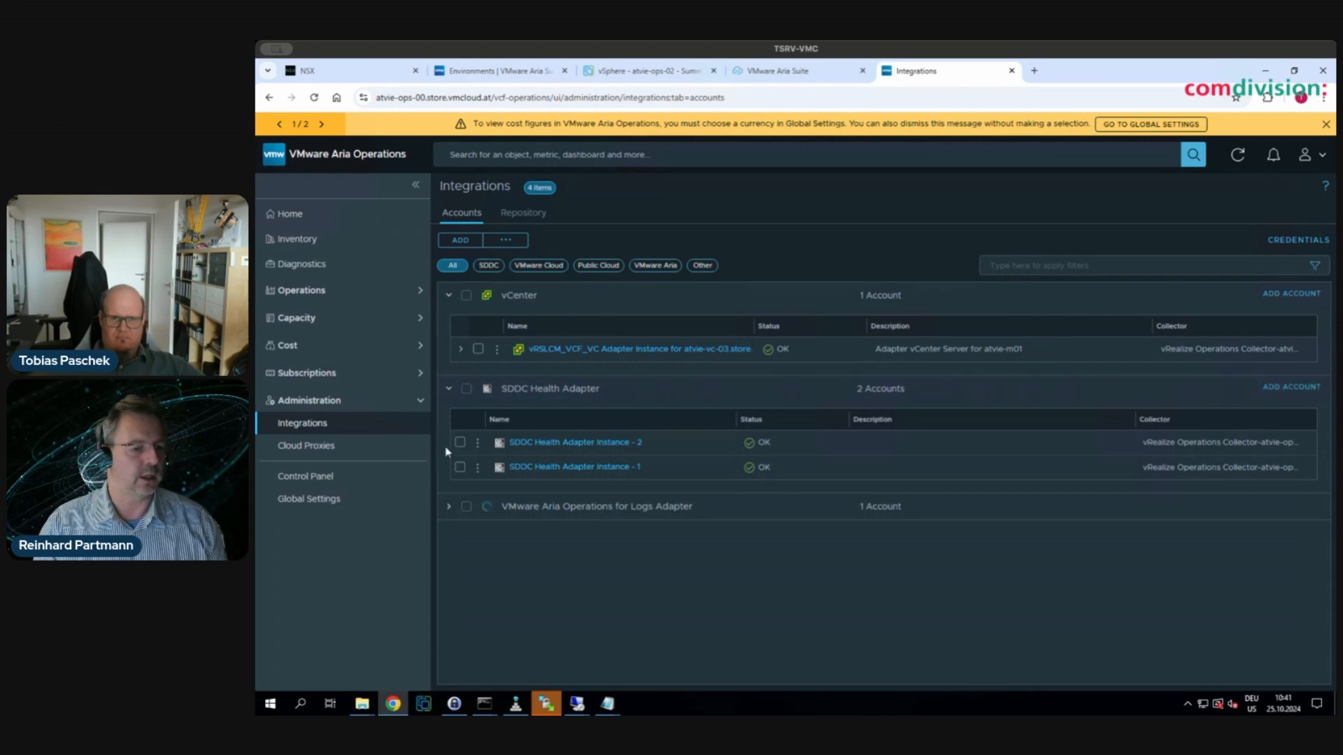
pyautogui.click(451, 512)
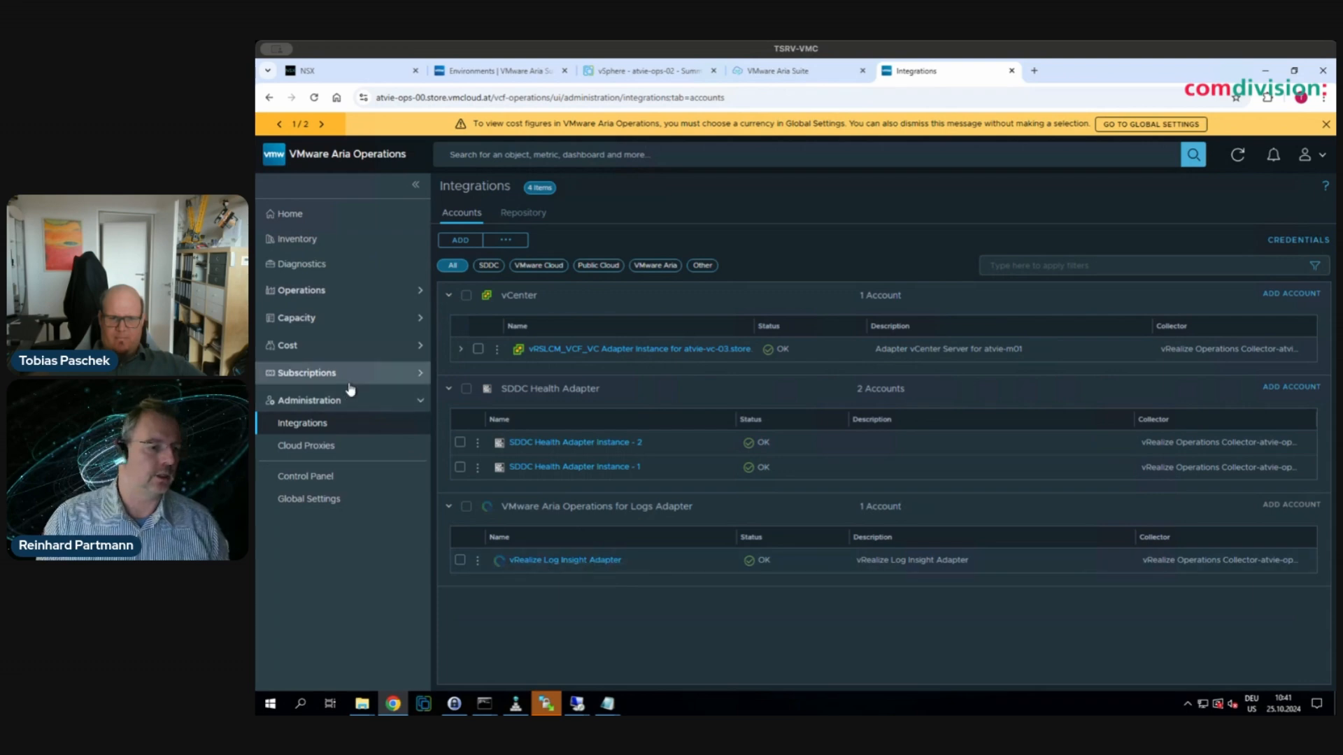
# - Expand vSphere World inventory down to the atvie-m01-cl01-mgmt01 pool, showing atvie-ops-01 and atvie-ops-02
pyautogui.click(284, 239)
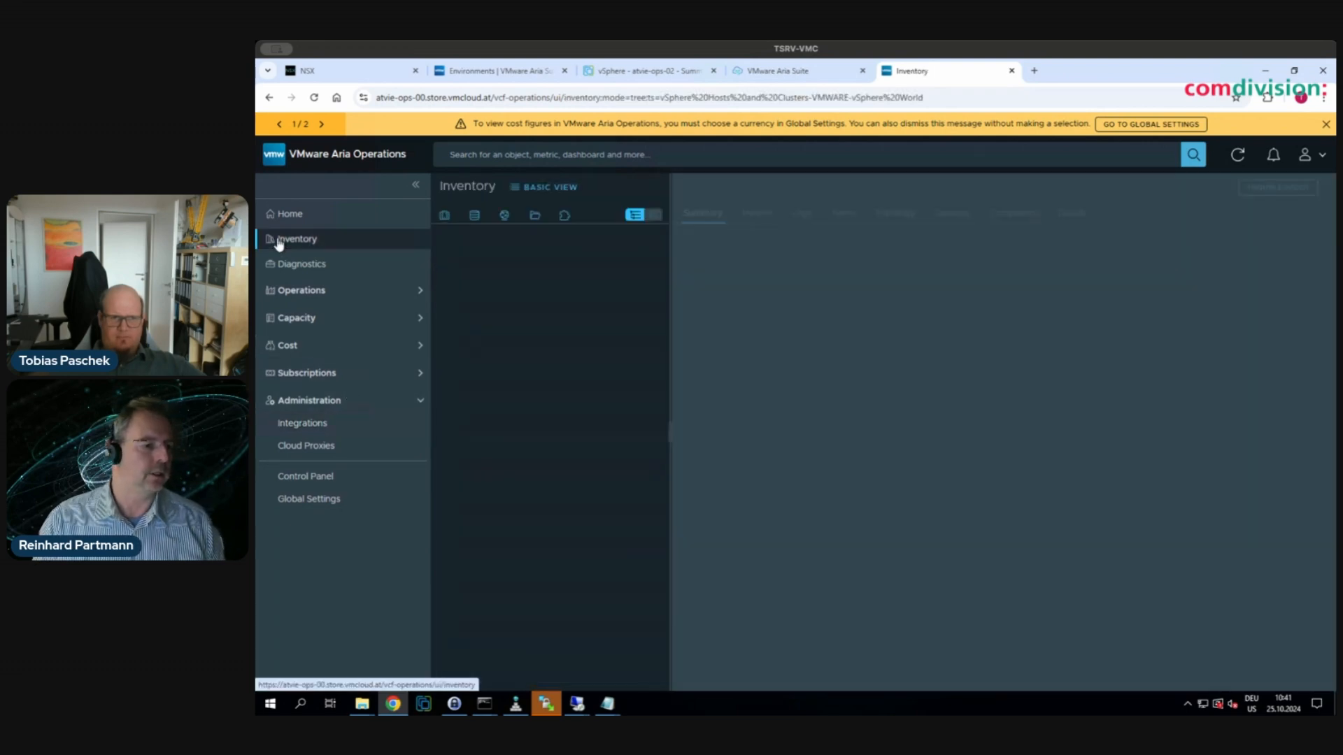
pyautogui.click(452, 263)
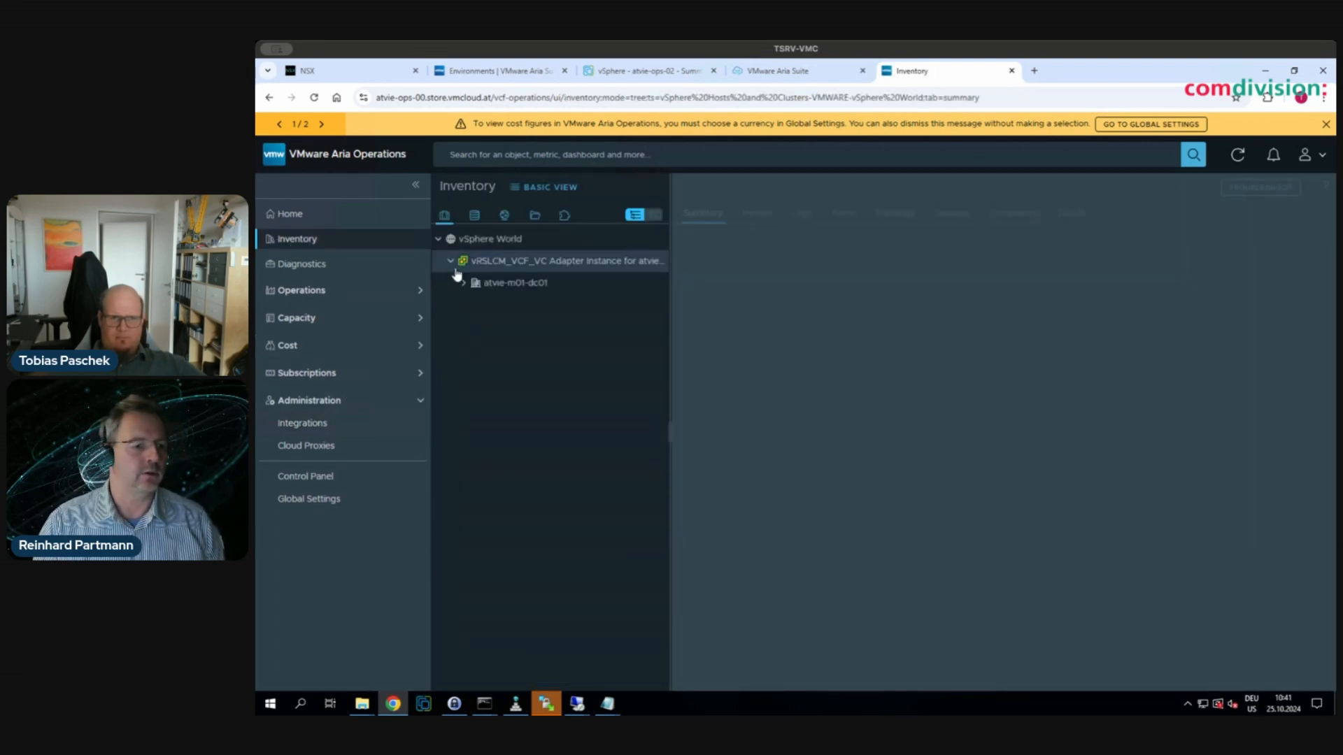
pyautogui.click(463, 283)
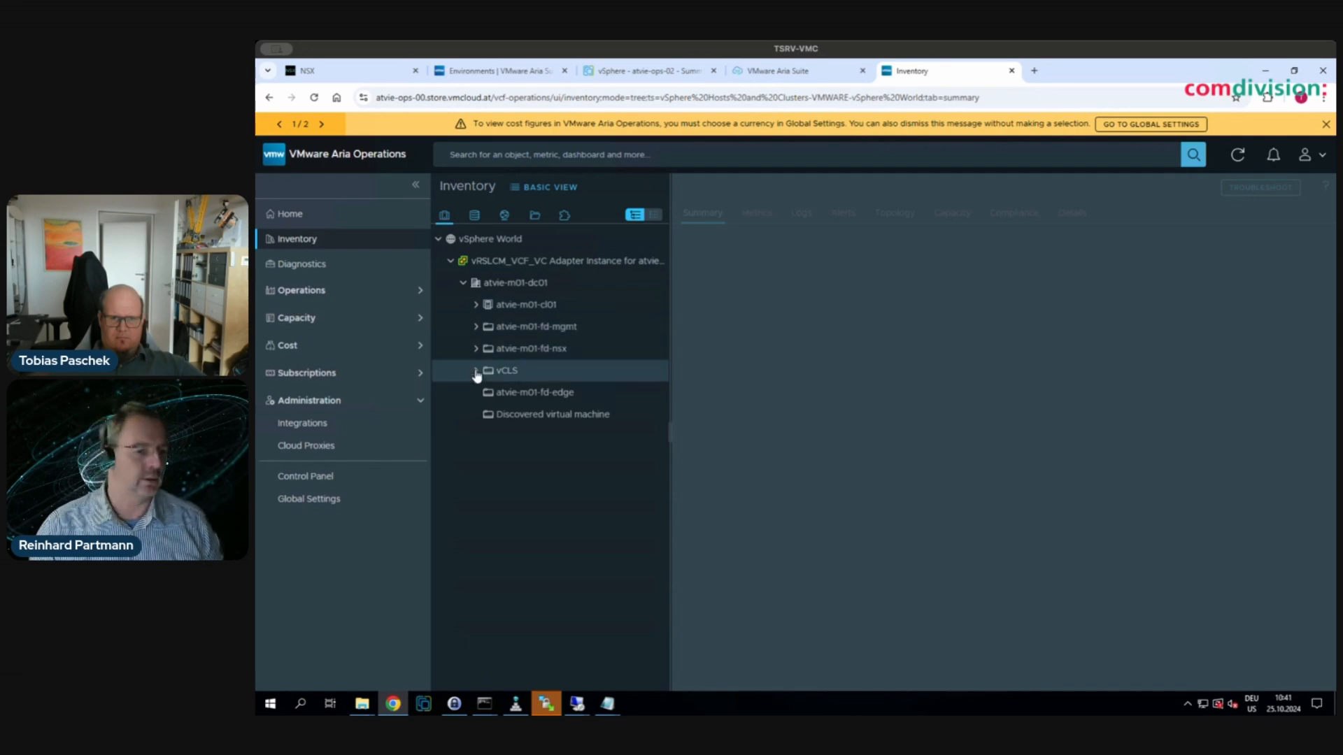
pyautogui.click(476, 370)
pyautogui.click(476, 349)
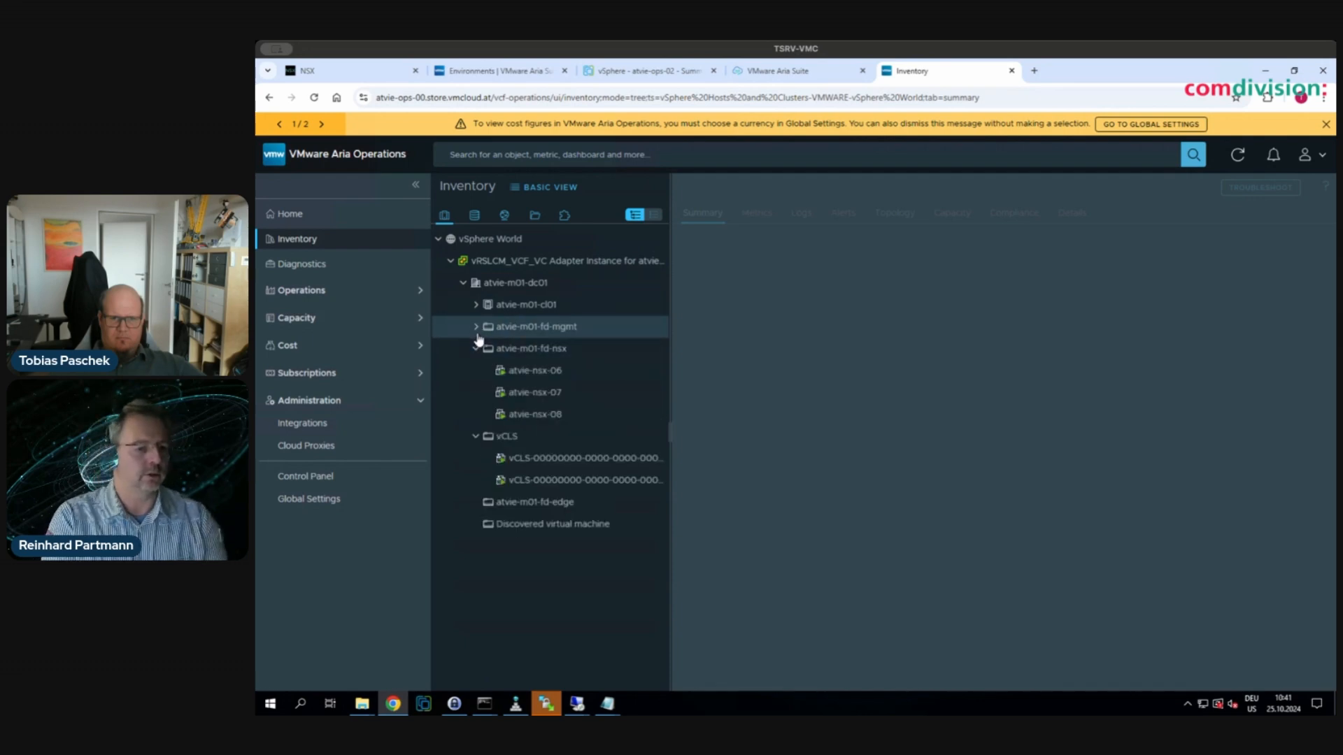
pyautogui.click(476, 328)
pyautogui.click(475, 308)
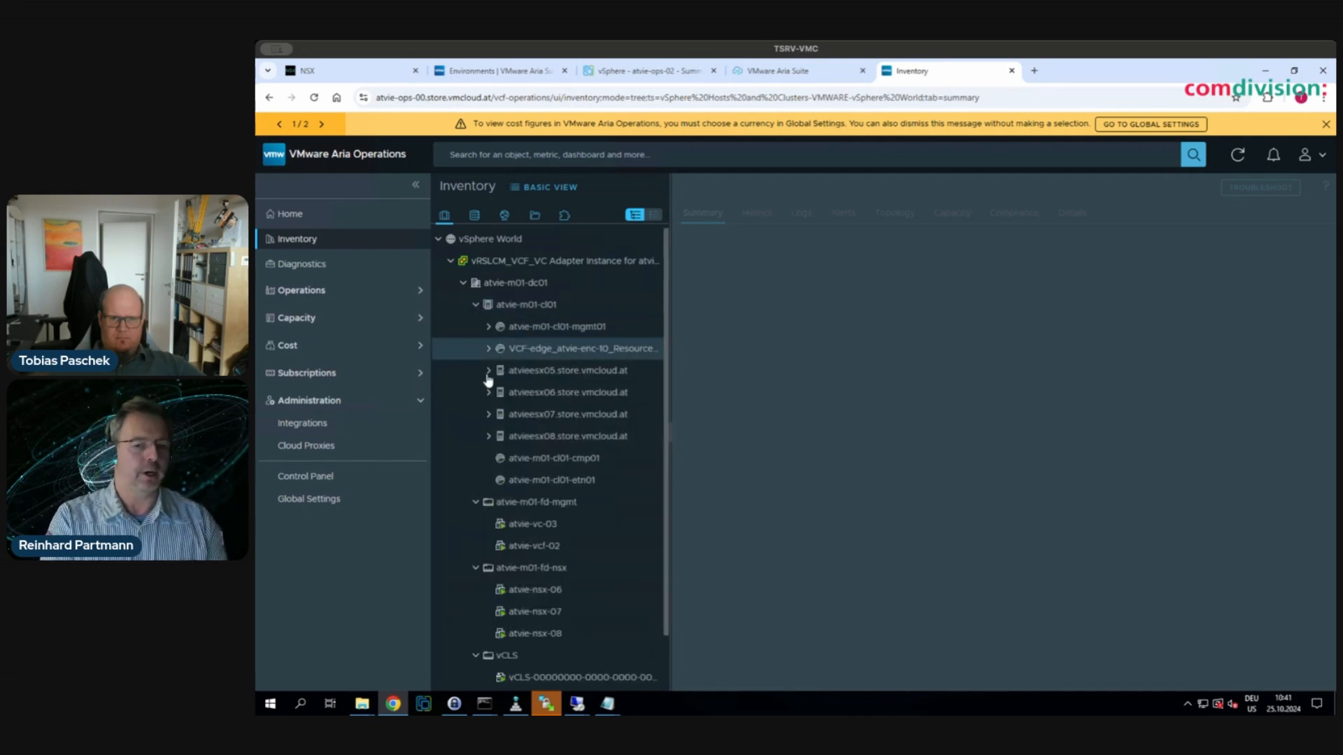
pyautogui.click(489, 349)
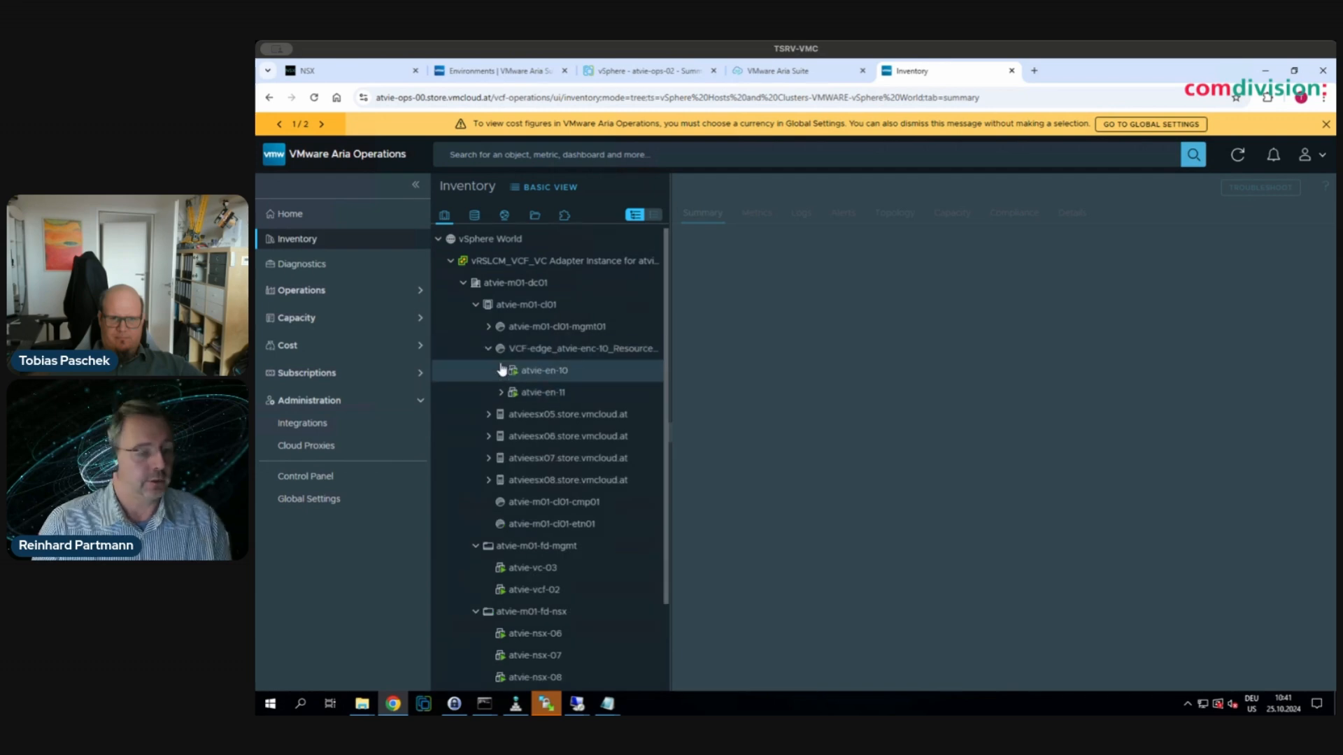
pyautogui.click(489, 328)
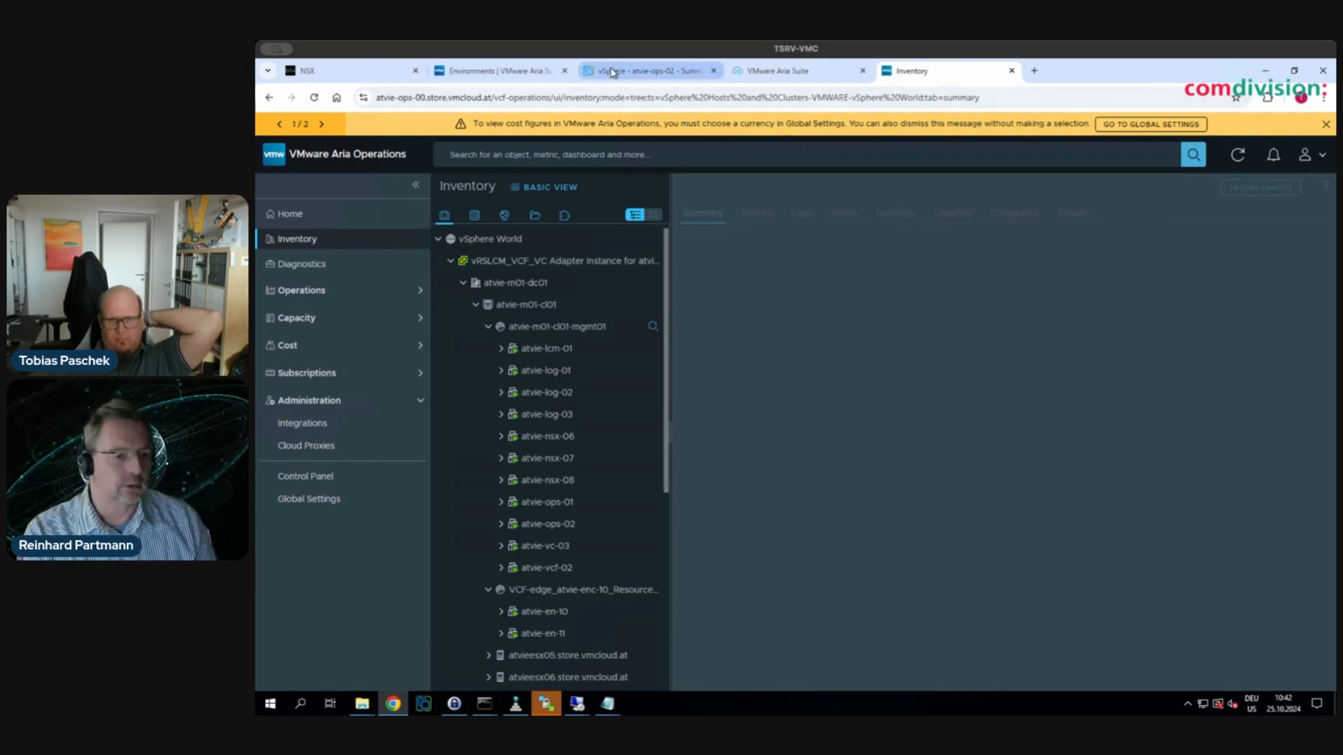
pyautogui.moveTo(620, 74)
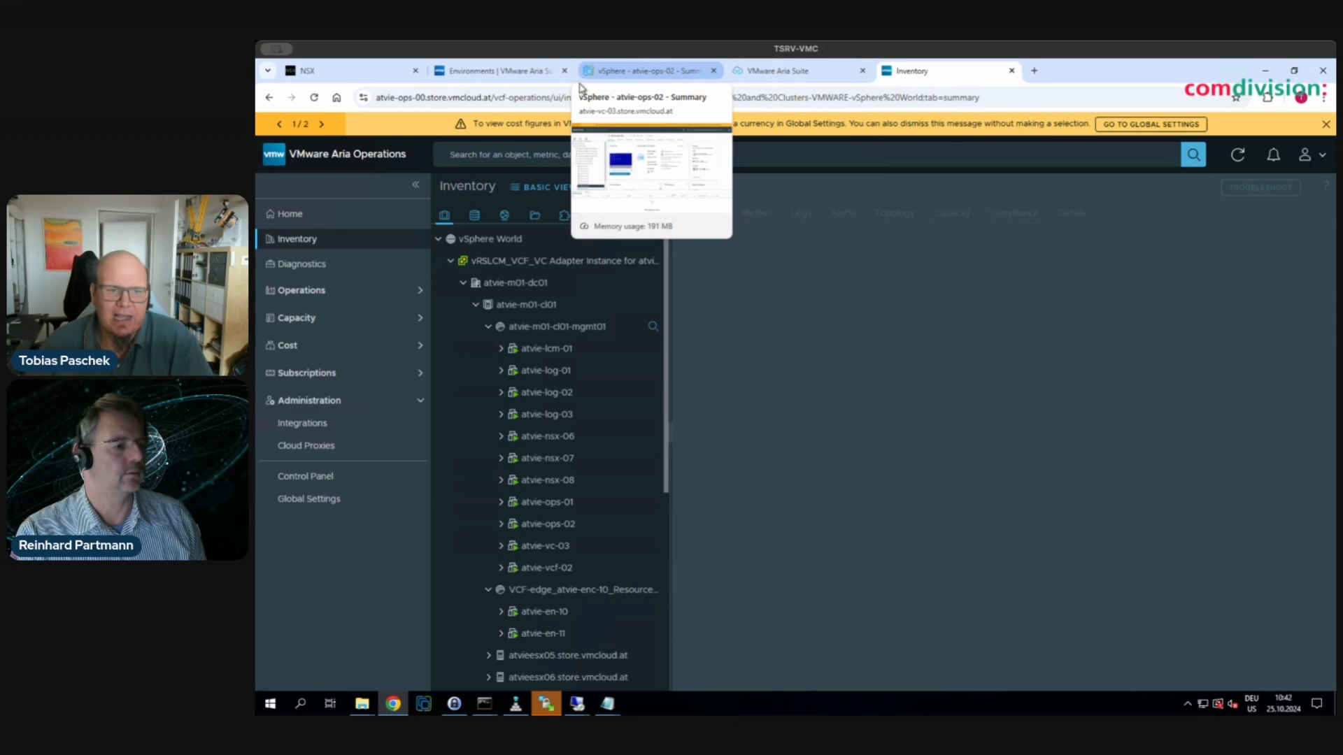
# - Back in SDDC Manager, reopen the Configure VROPS-LOADBALANCER task's subtasks in the enlarged task panel
pyautogui.click(755, 74)
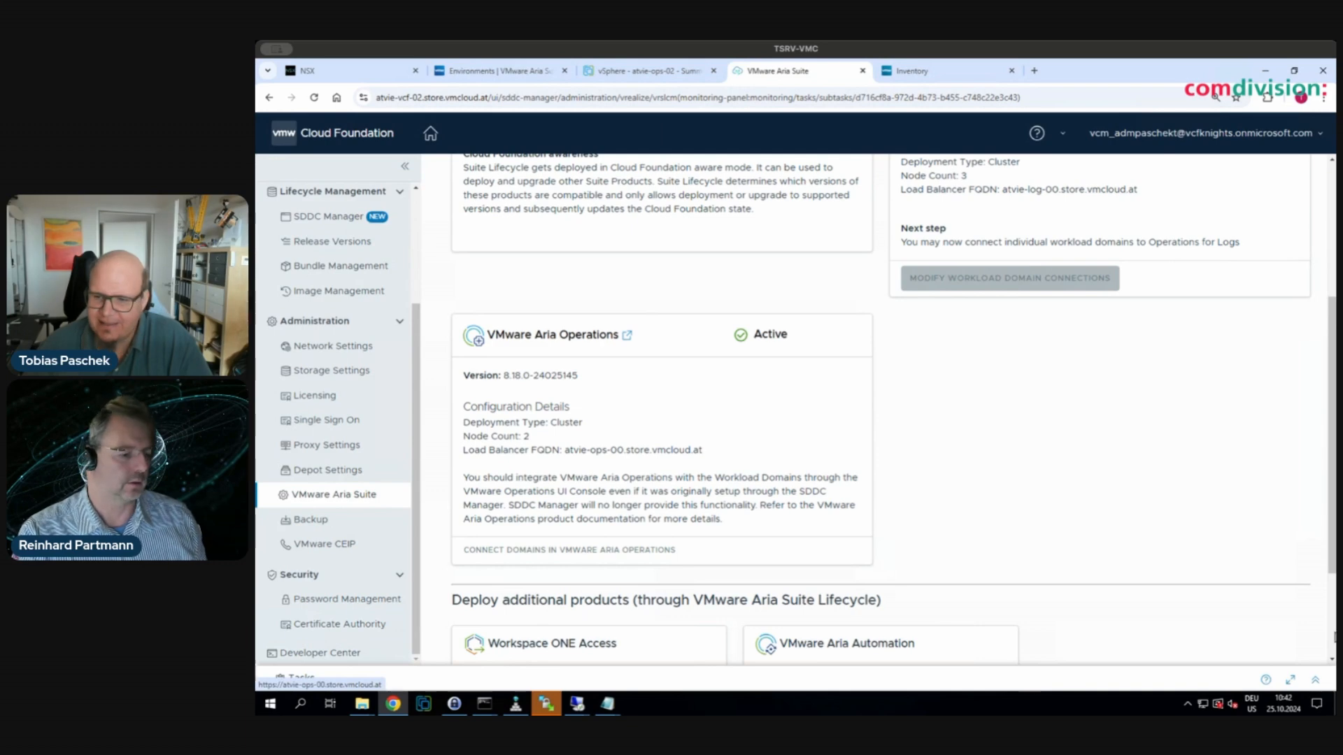
pyautogui.click(1314, 680)
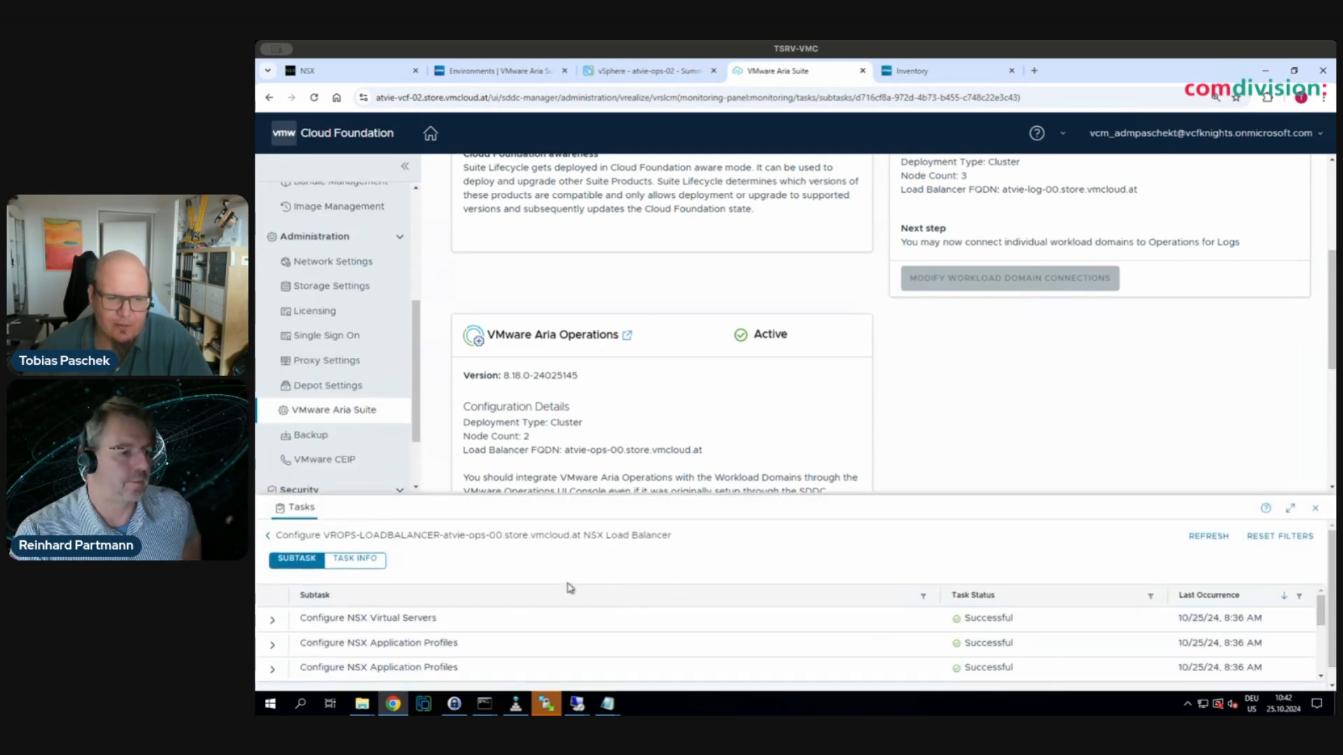
pyautogui.click(267, 536)
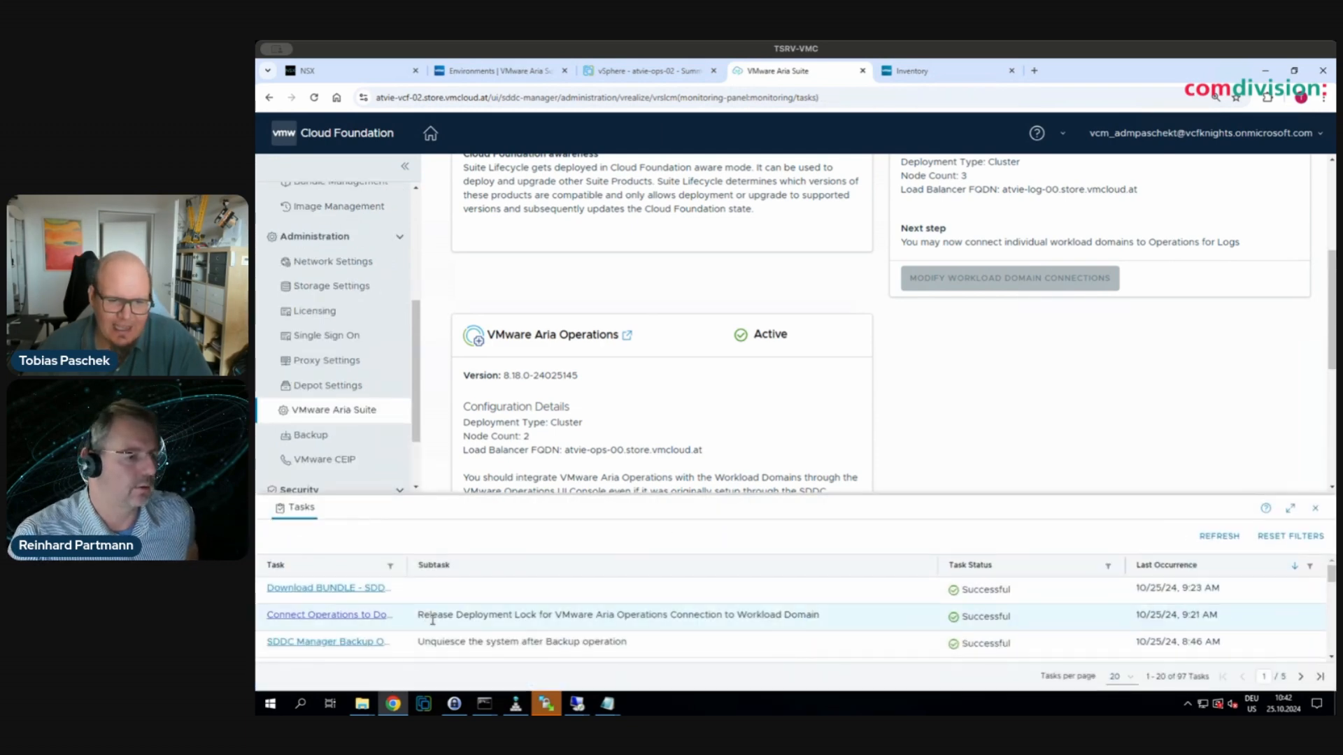
pyautogui.scroll(-2, 351, 631)
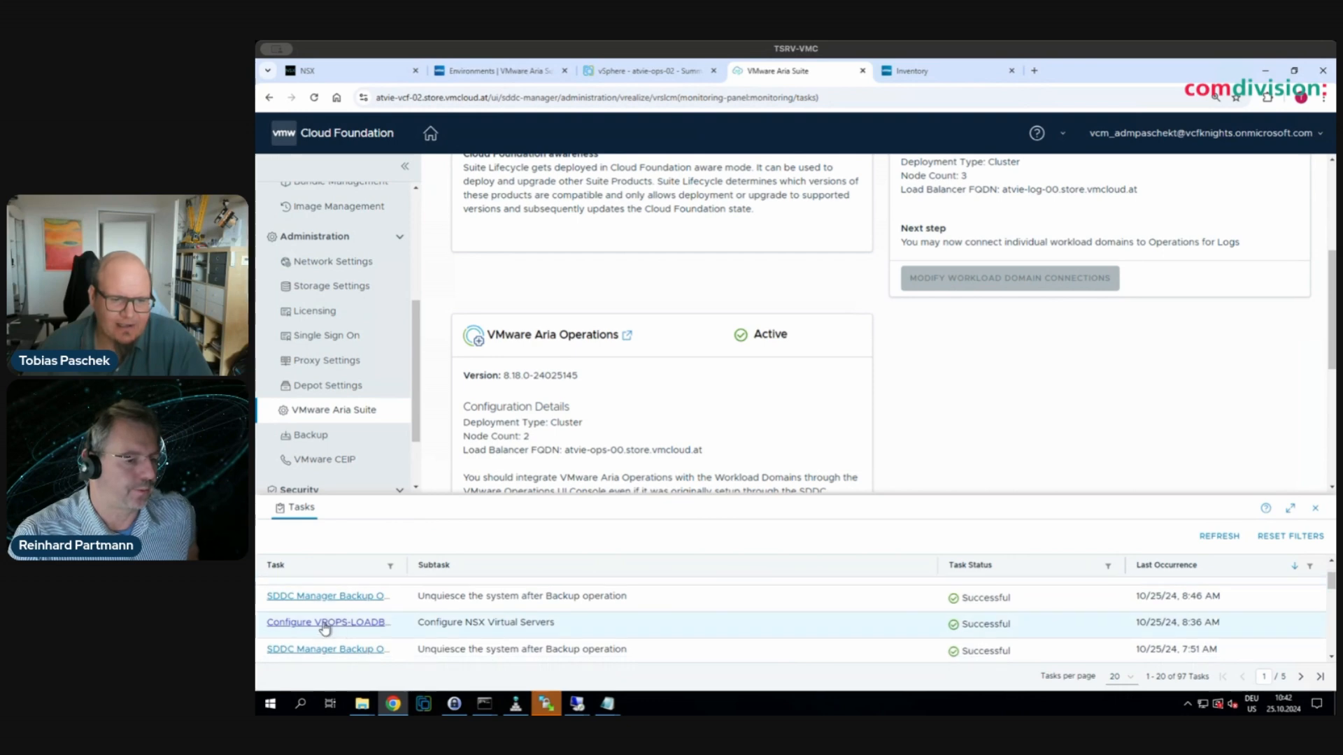
pyautogui.click(322, 623)
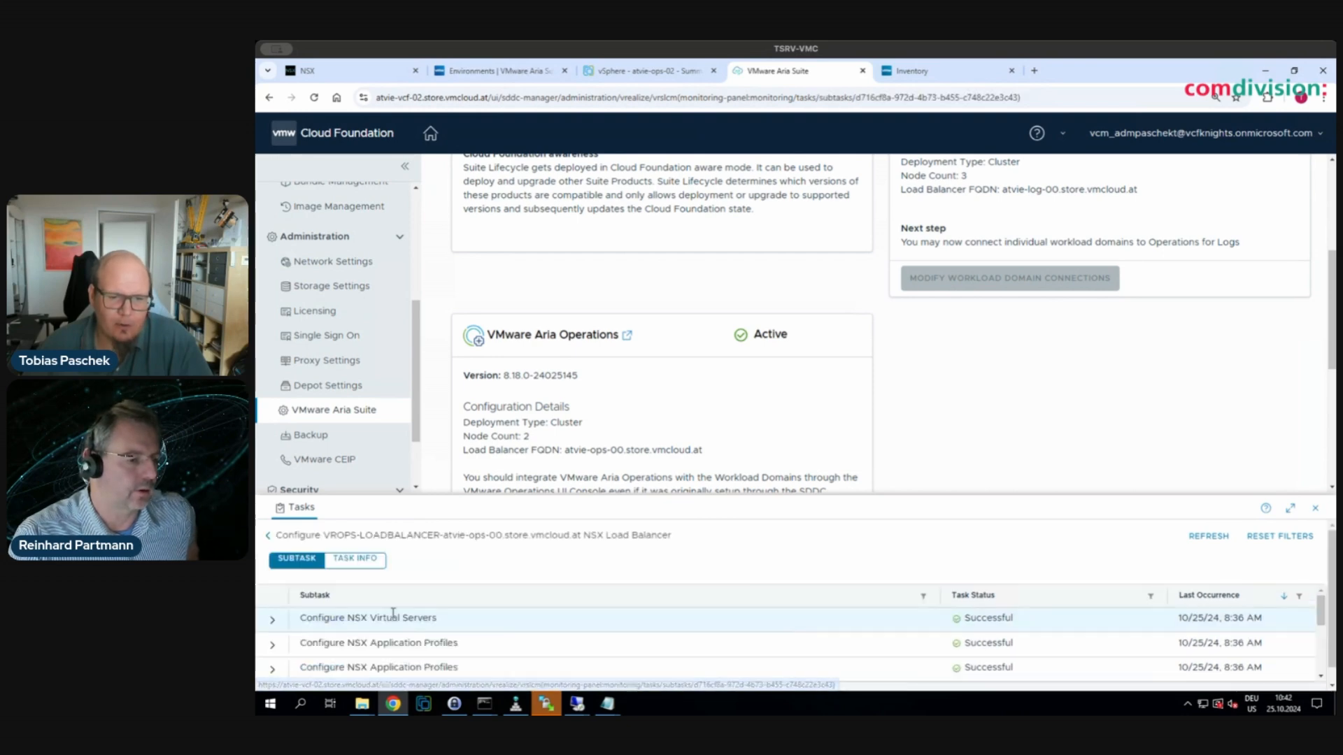
pyautogui.click(1290, 507)
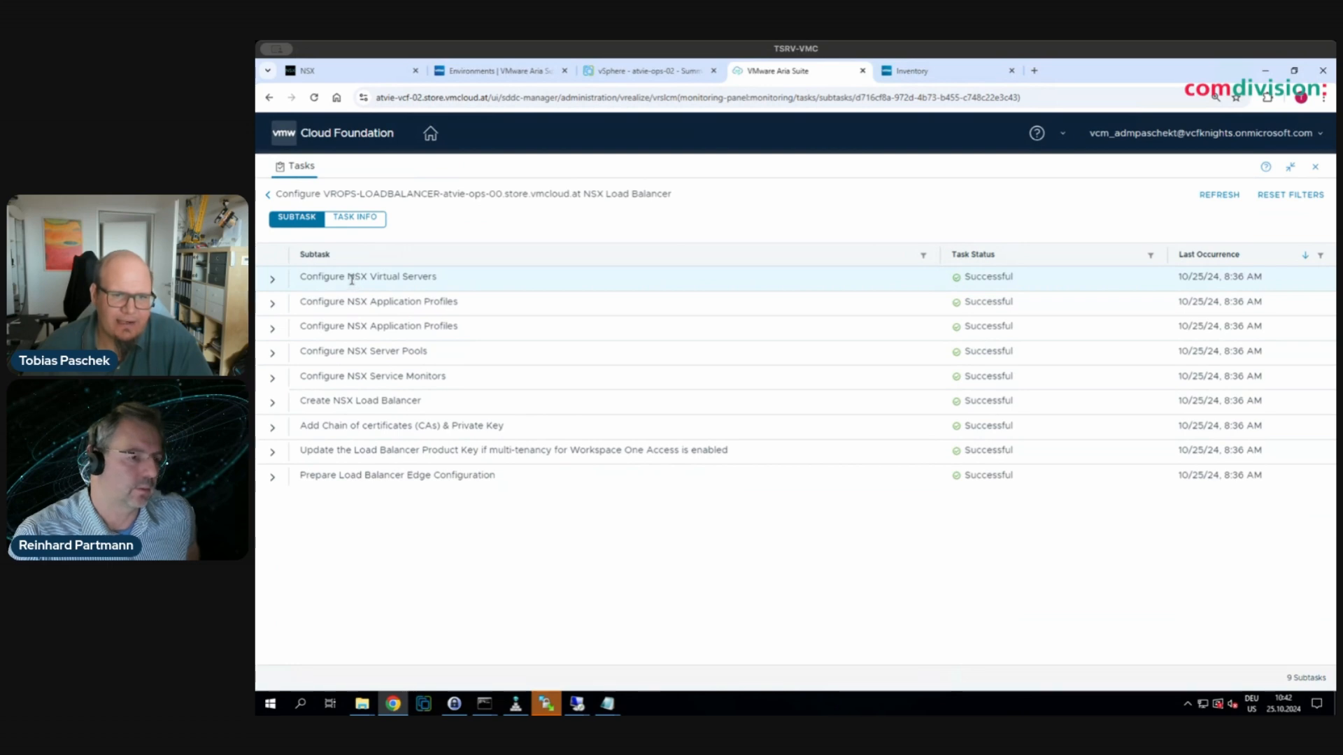
# - Highlight the successful NSX Virtual Servers, Application Profiles and Server Pools subtasks
pyautogui.moveTo(348, 277); pyautogui.dragTo(437, 278)
pyautogui.moveTo(361, 302); pyautogui.dragTo(448, 302)
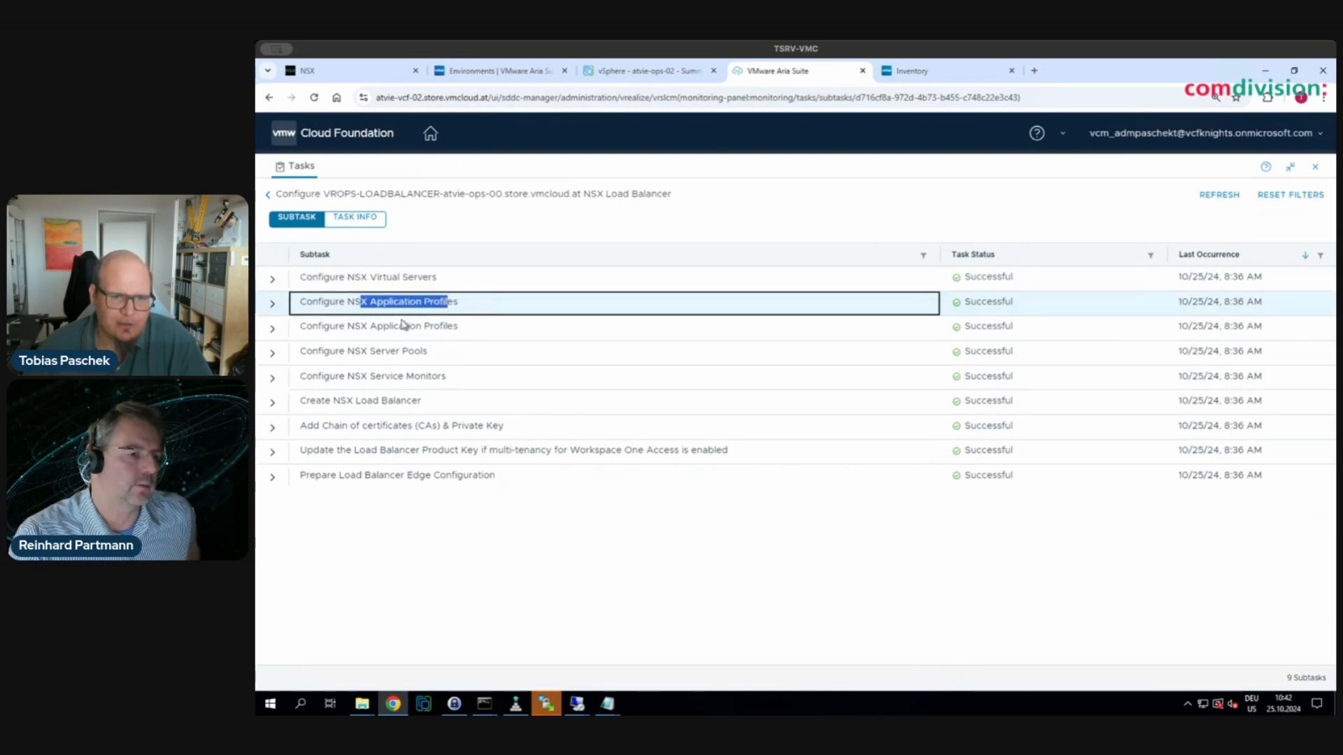
pyautogui.moveTo(367, 351); pyautogui.dragTo(428, 352)
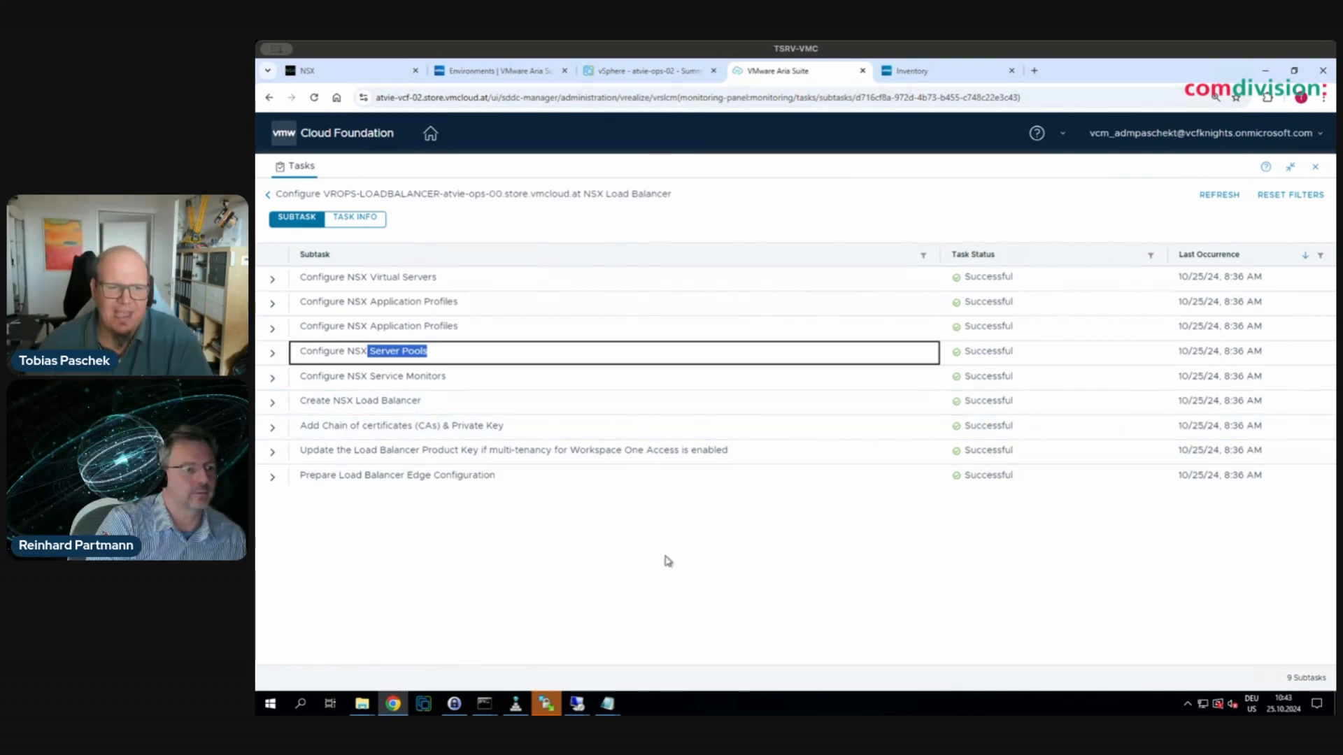
# - Review vrops-https-monitor's HTTP request and expected response settings, then list the load balancer application profiles
pyautogui.click(364, 79)
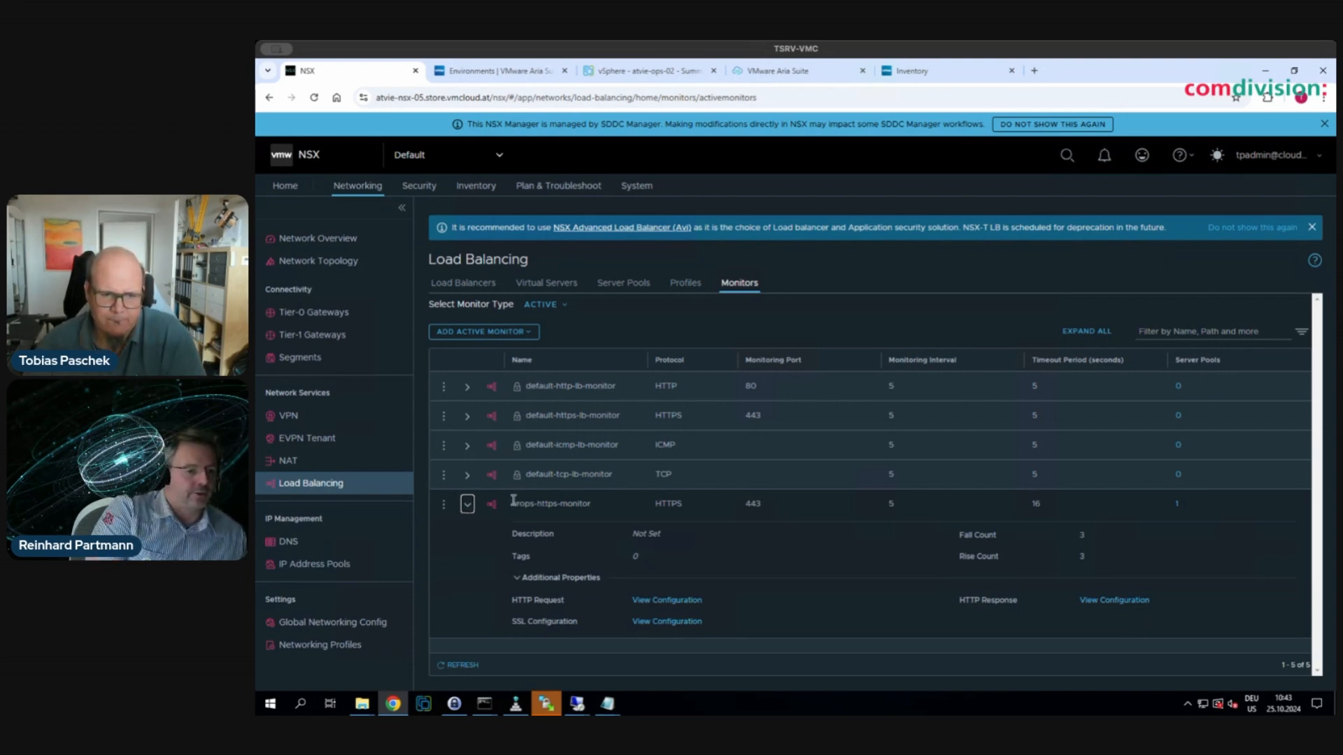
pyautogui.moveTo(514, 501); pyautogui.dragTo(602, 503)
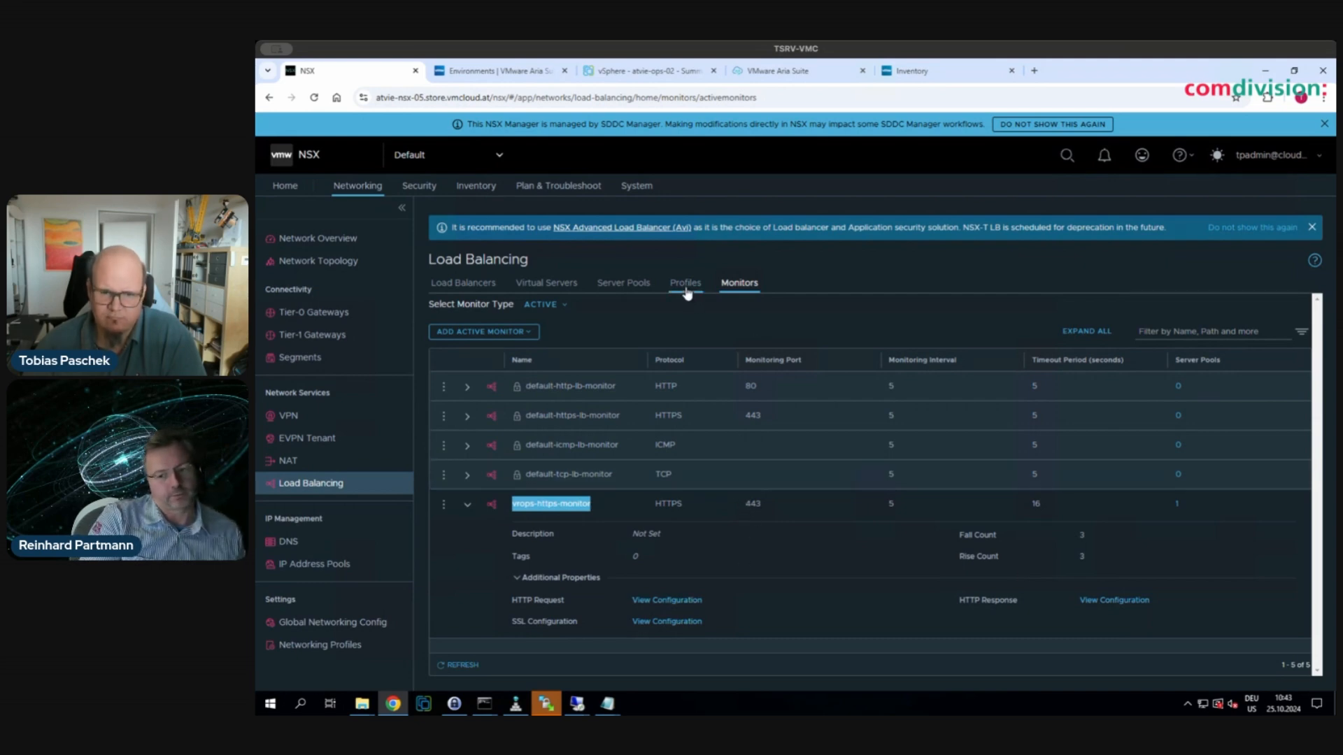
pyautogui.click(676, 603)
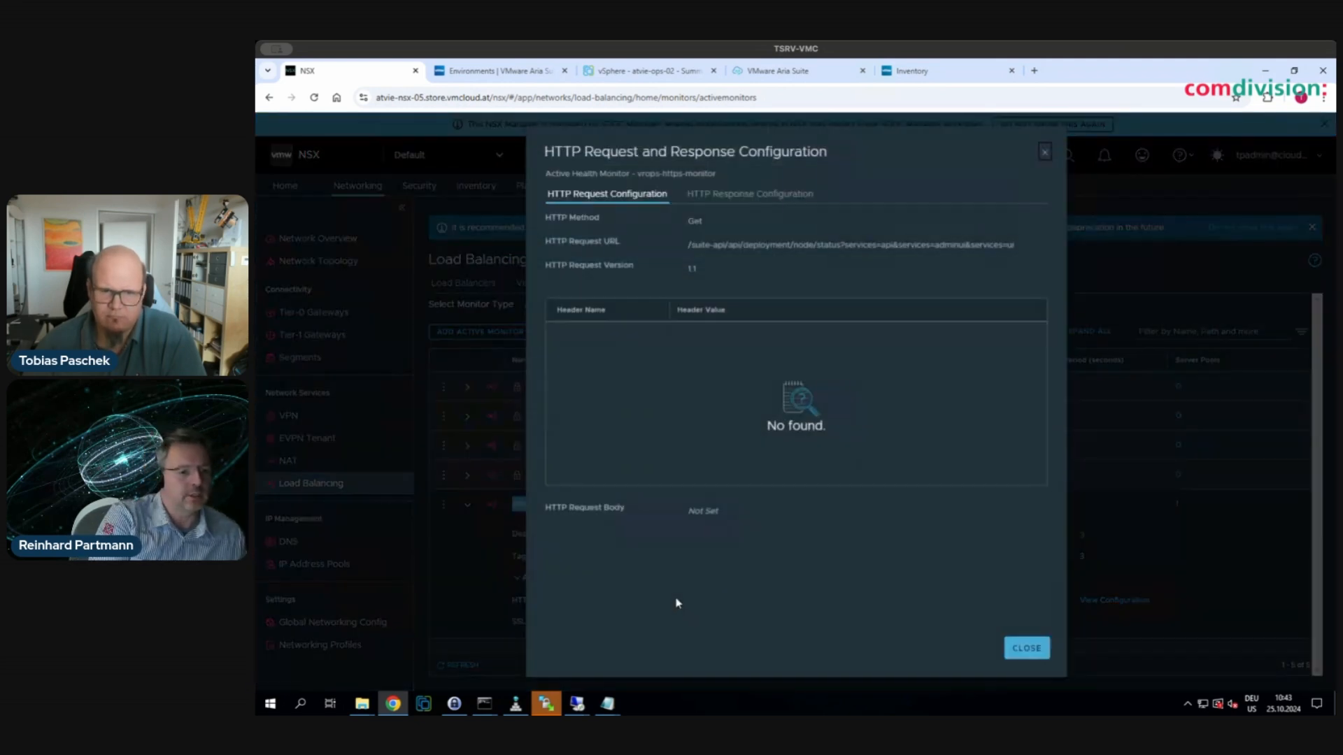
pyautogui.click(776, 198)
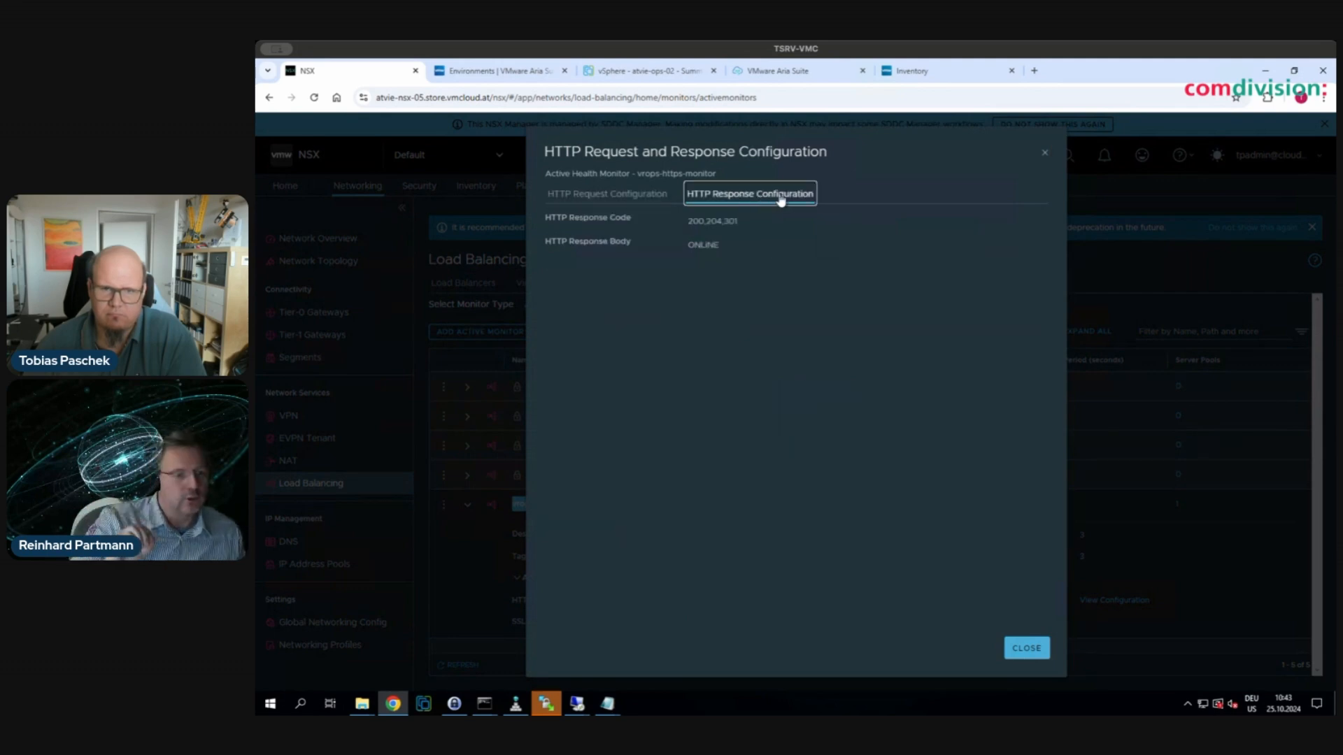
pyautogui.click(1044, 151)
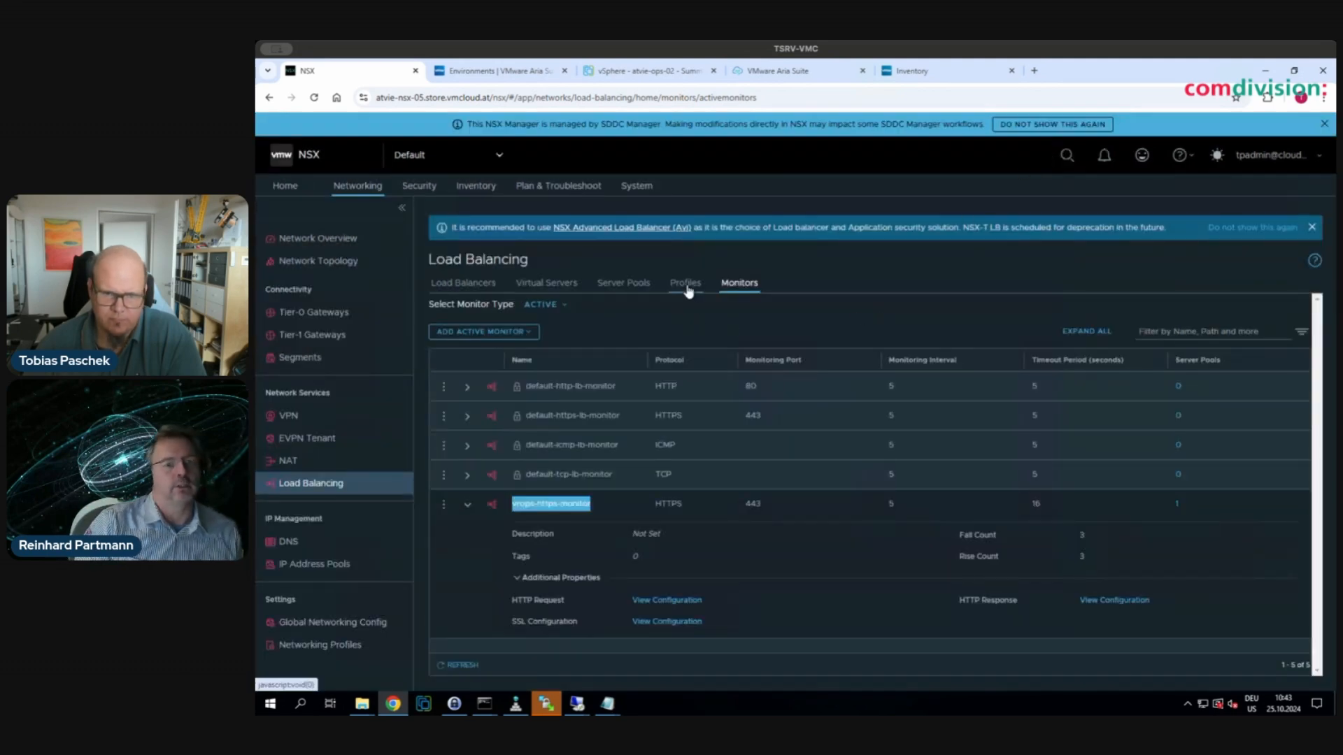
pyautogui.click(468, 508)
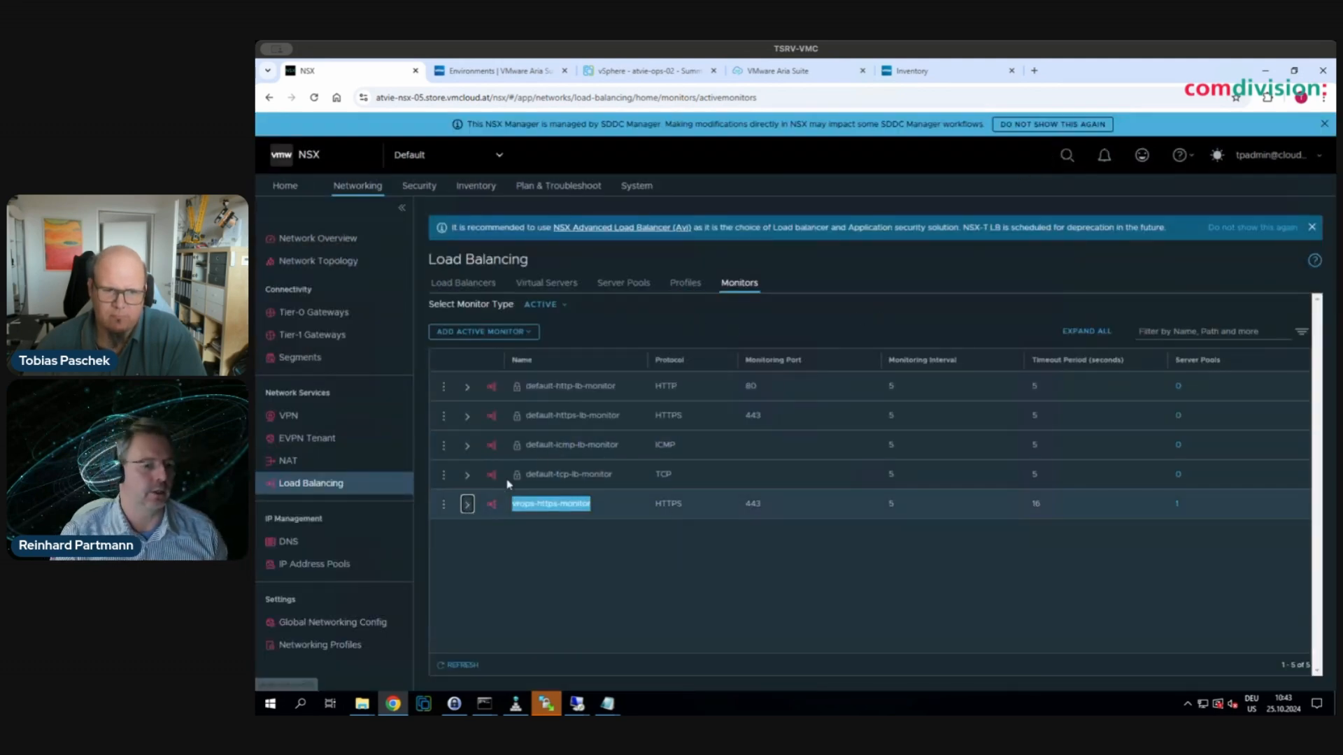
pyautogui.click(692, 287)
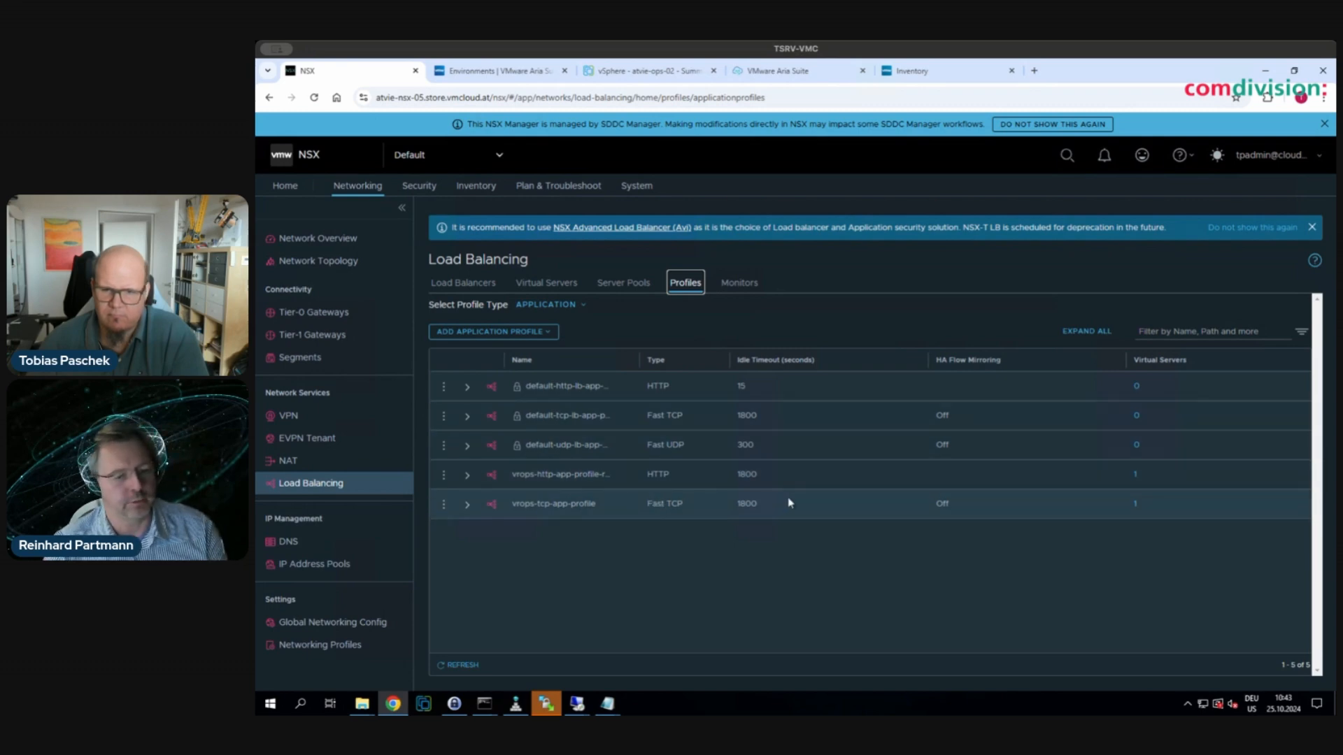
# - Confirm vrops-server-pool contains both Aria Operations nodes and check its active monitor
pyautogui.click(627, 285)
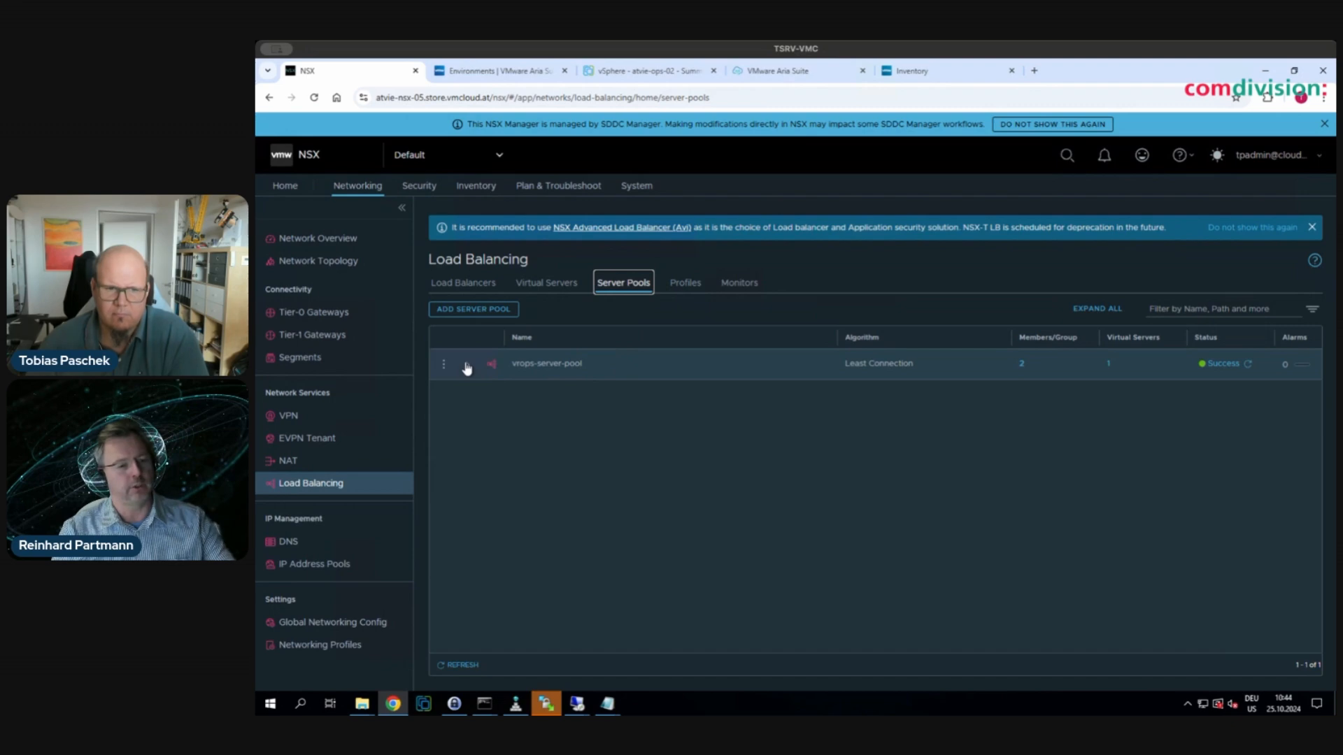
pyautogui.click(467, 365)
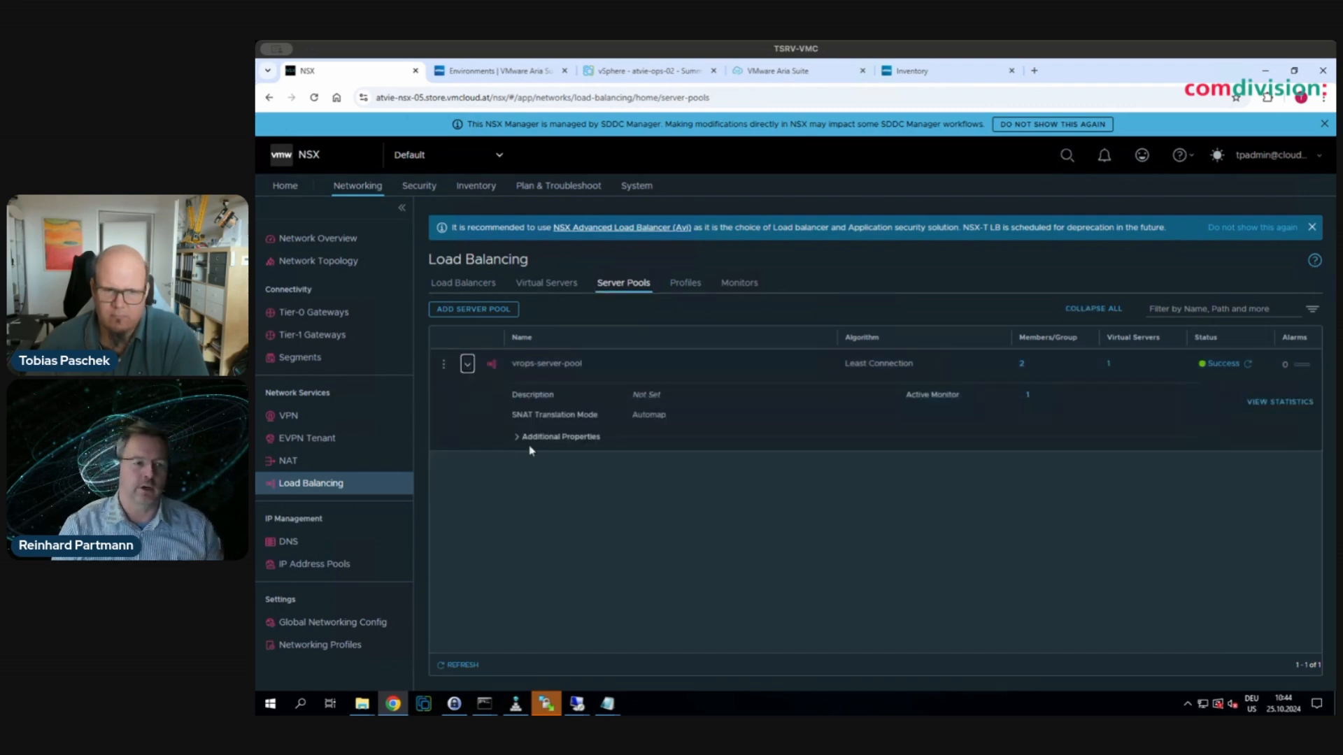
pyautogui.click(1021, 364)
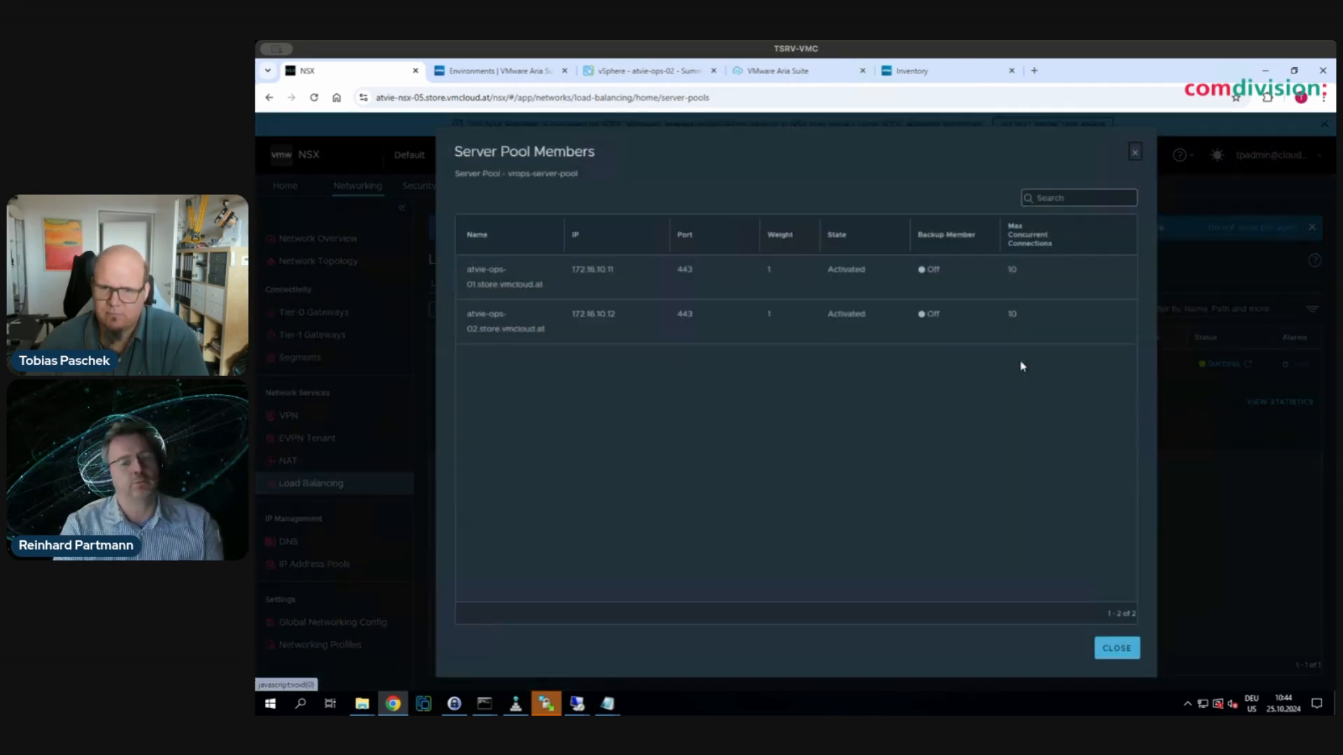
pyautogui.moveTo(487, 269); pyautogui.dragTo(996, 317)
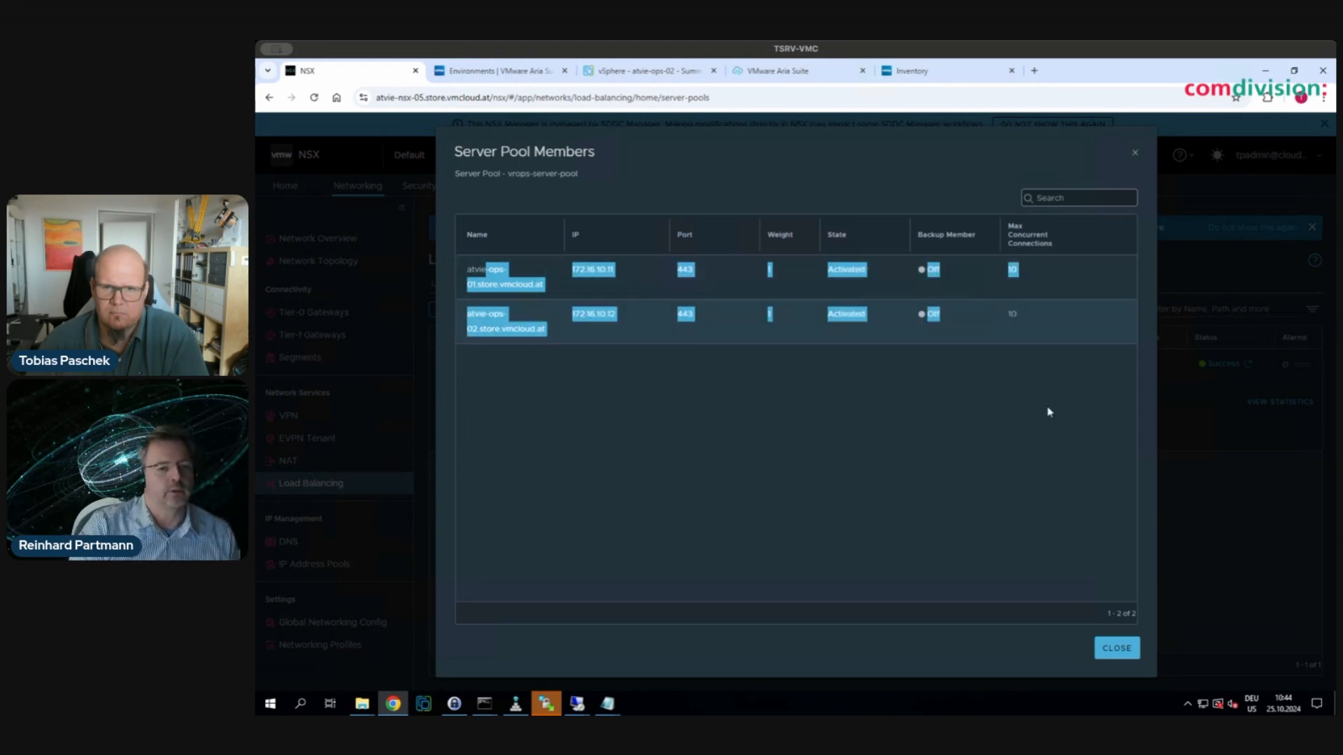
pyautogui.click(1116, 647)
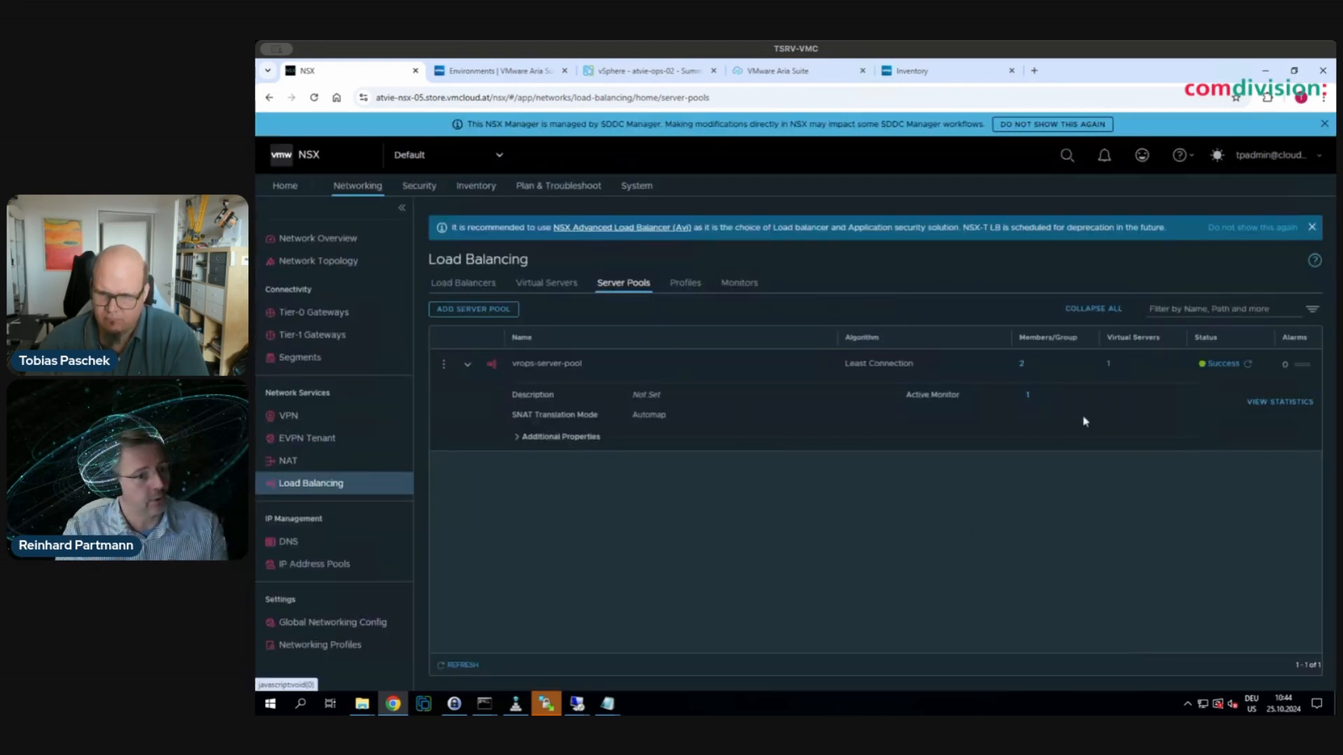
pyautogui.click(1027, 397)
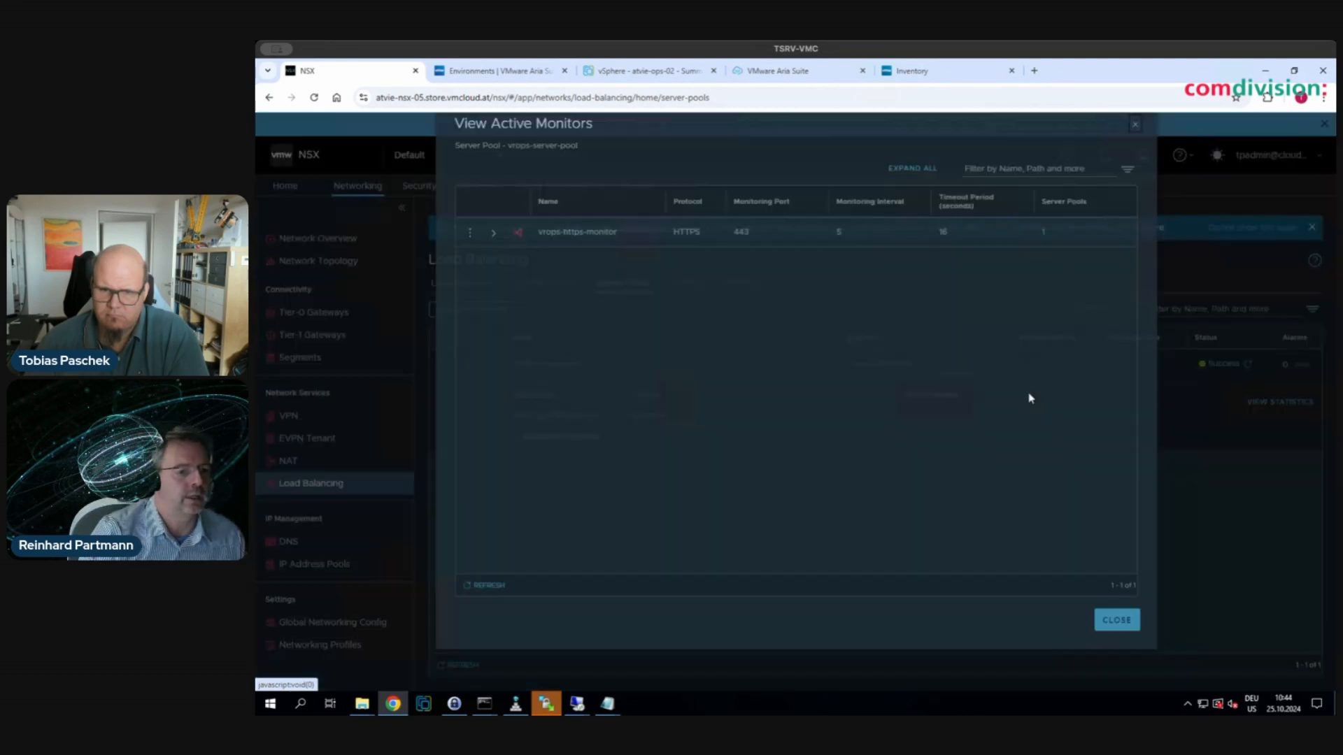
pyautogui.click(1114, 646)
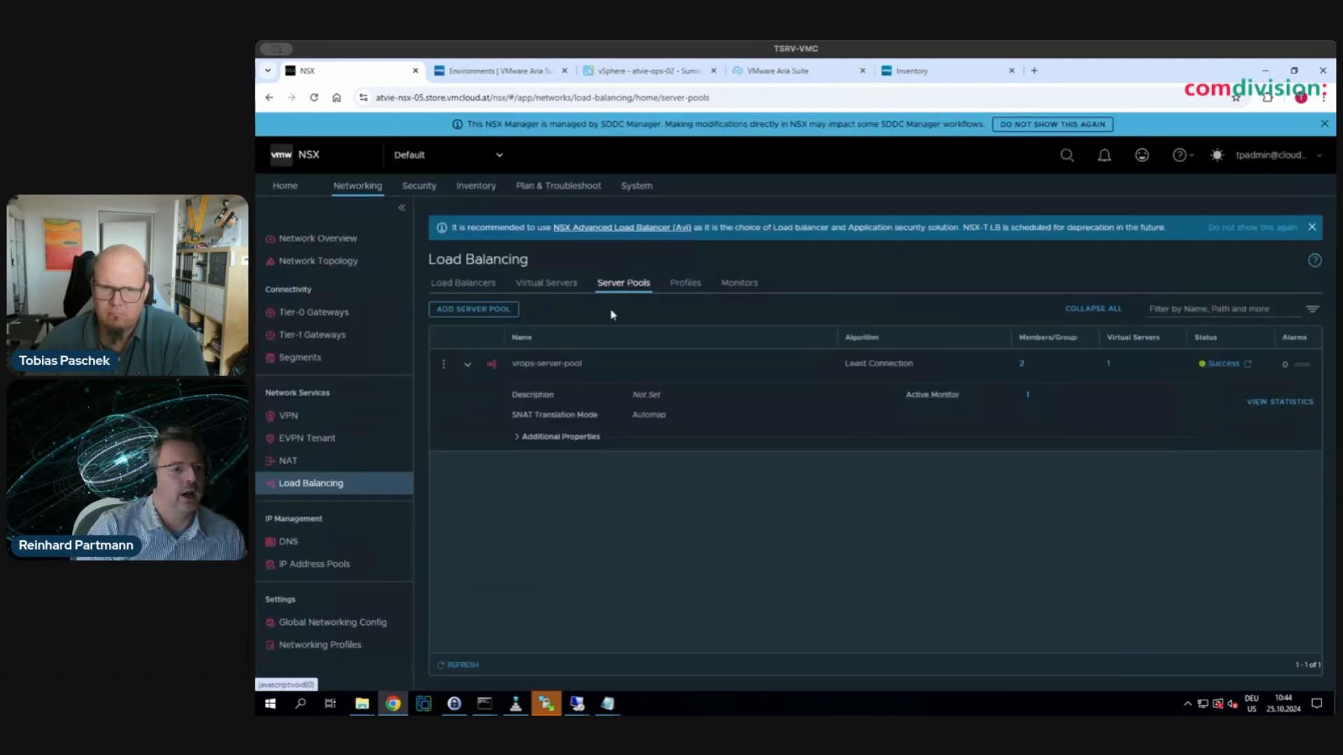
# - Check the two virtual servers' IPs and port 443 and the load balancer, then return to the Aria Operations inventory
pyautogui.click(545, 287)
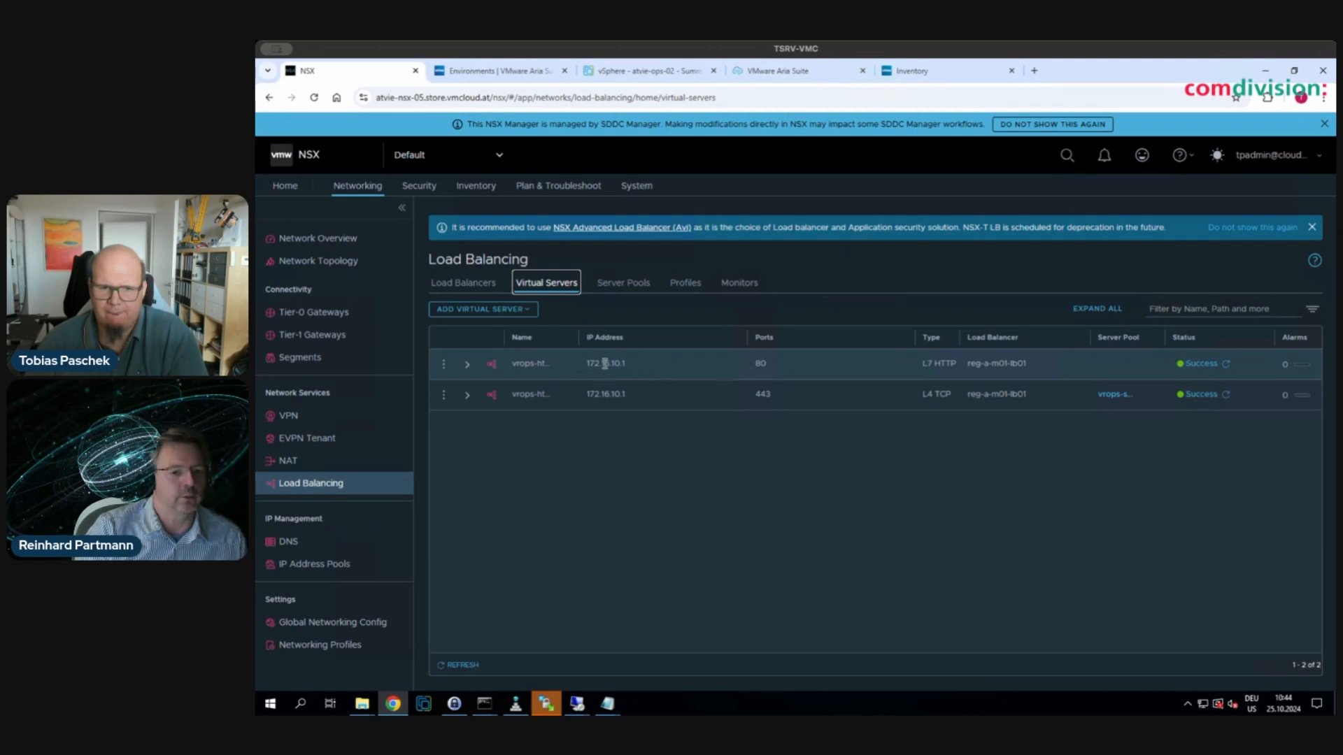
pyautogui.moveTo(591, 364); pyautogui.dragTo(630, 367)
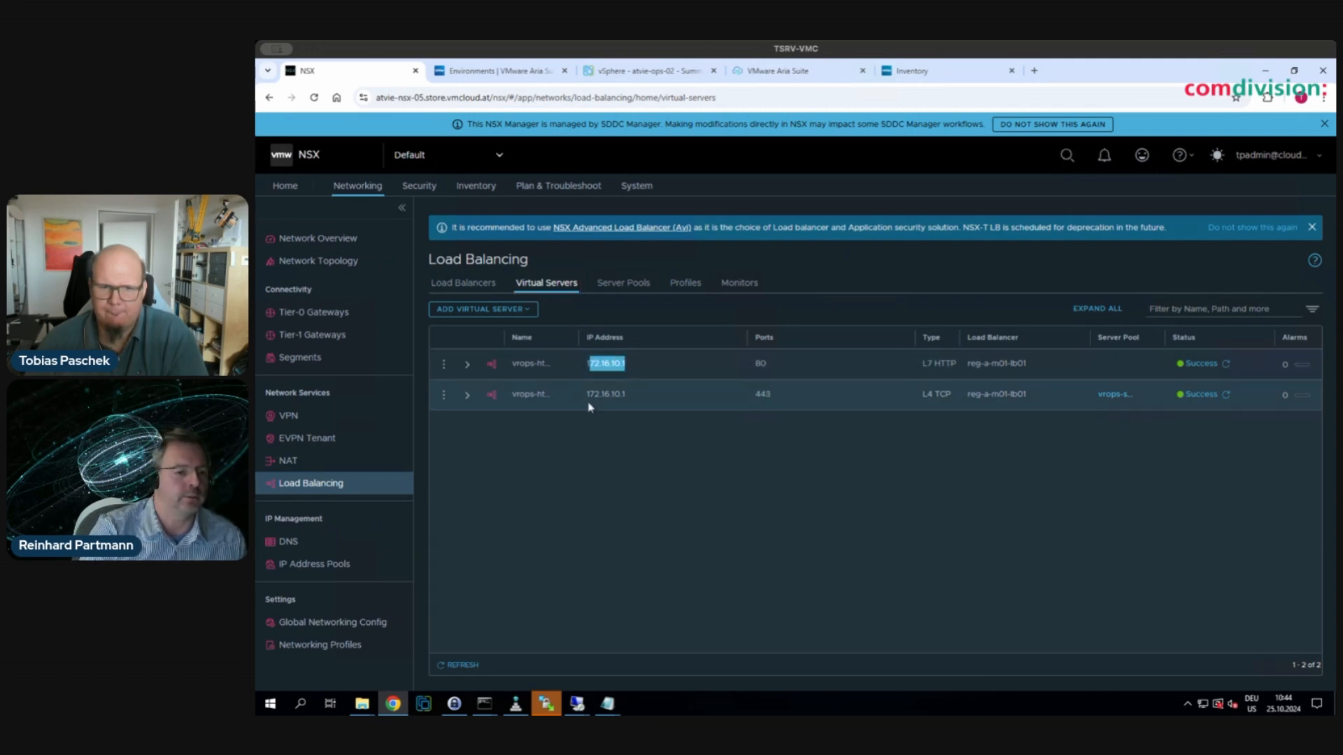
pyautogui.moveTo(606, 393); pyautogui.dragTo(783, 394)
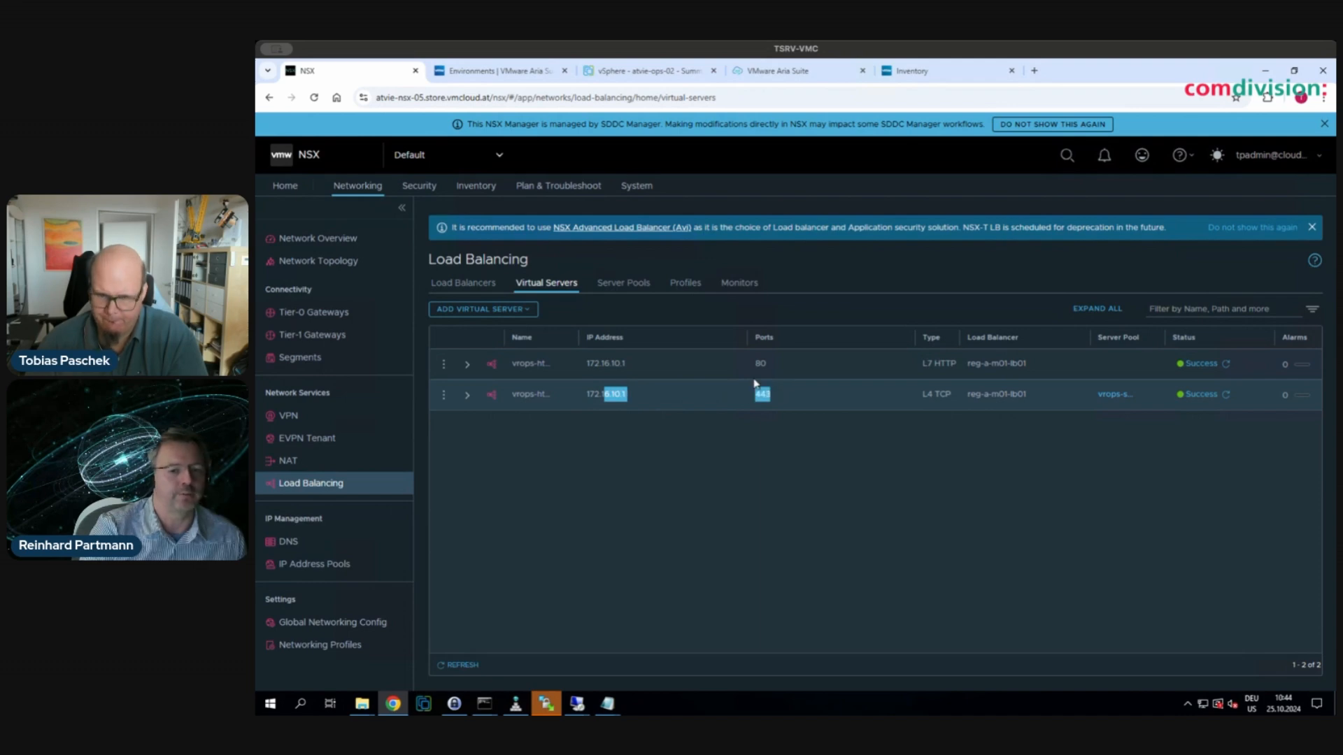
pyautogui.click(462, 285)
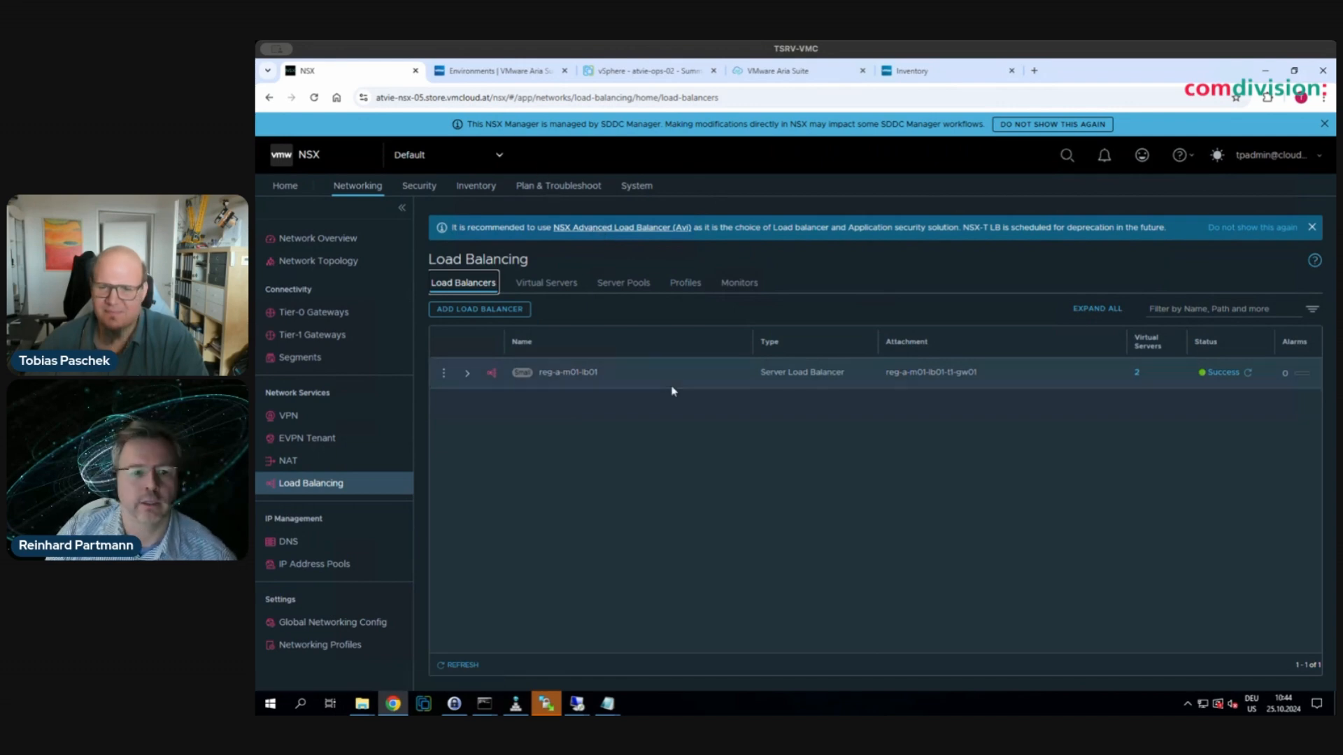
pyautogui.click(922, 74)
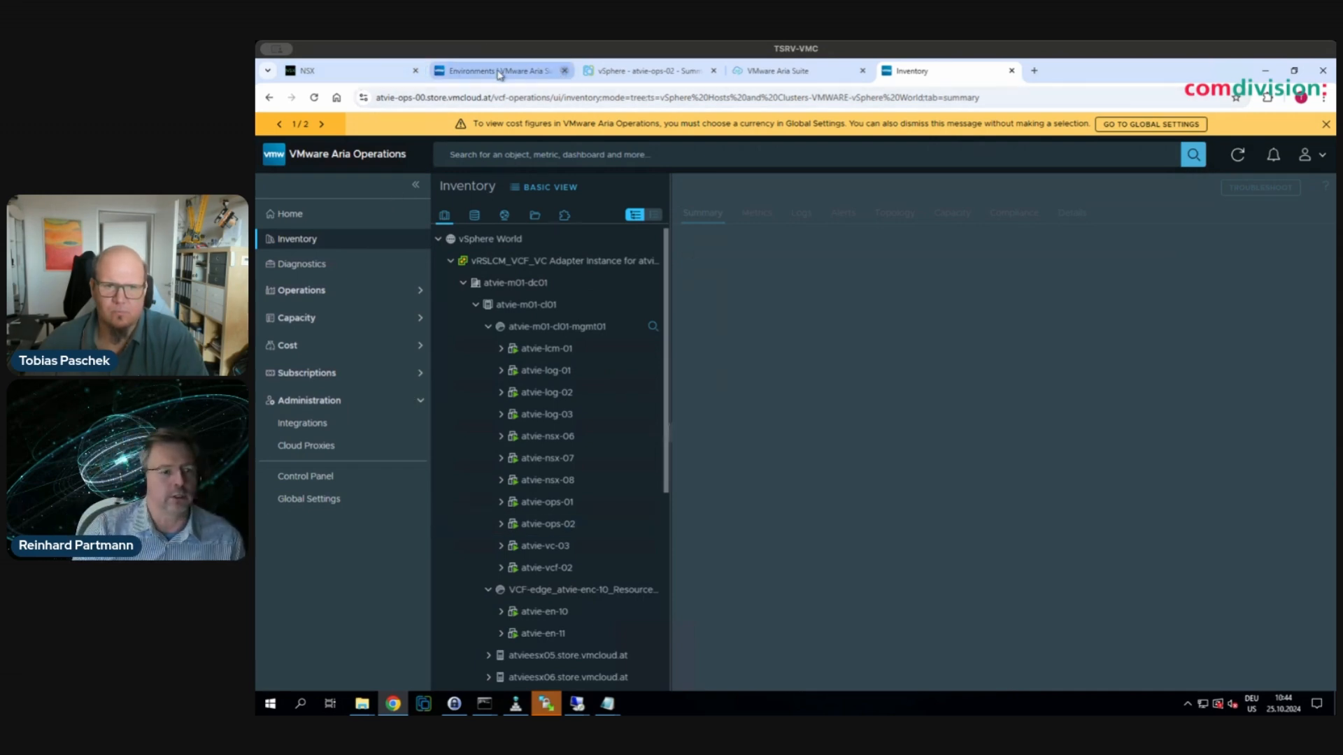
# - Go back from the load balancer subtasks to the full SDDC Manager task list and minimize the Tasks panel
pyautogui.click(753, 74)
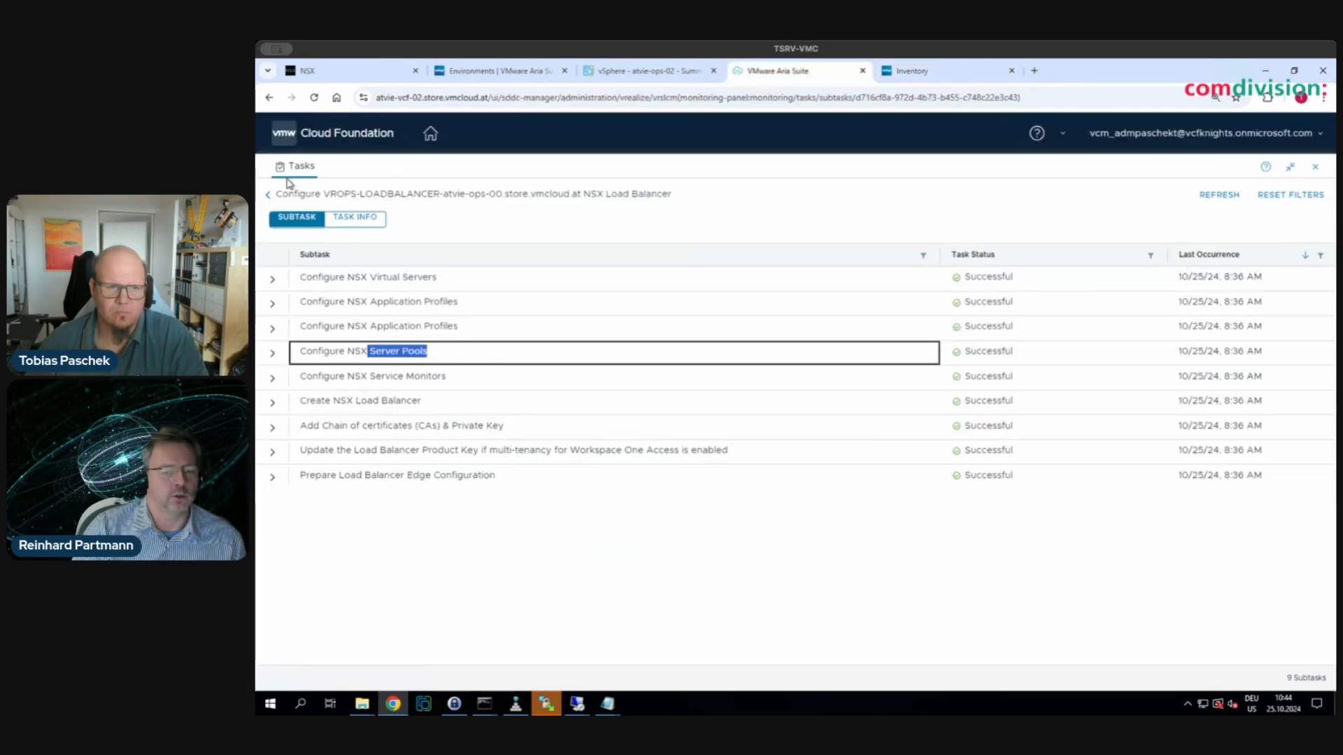
pyautogui.click(271, 196)
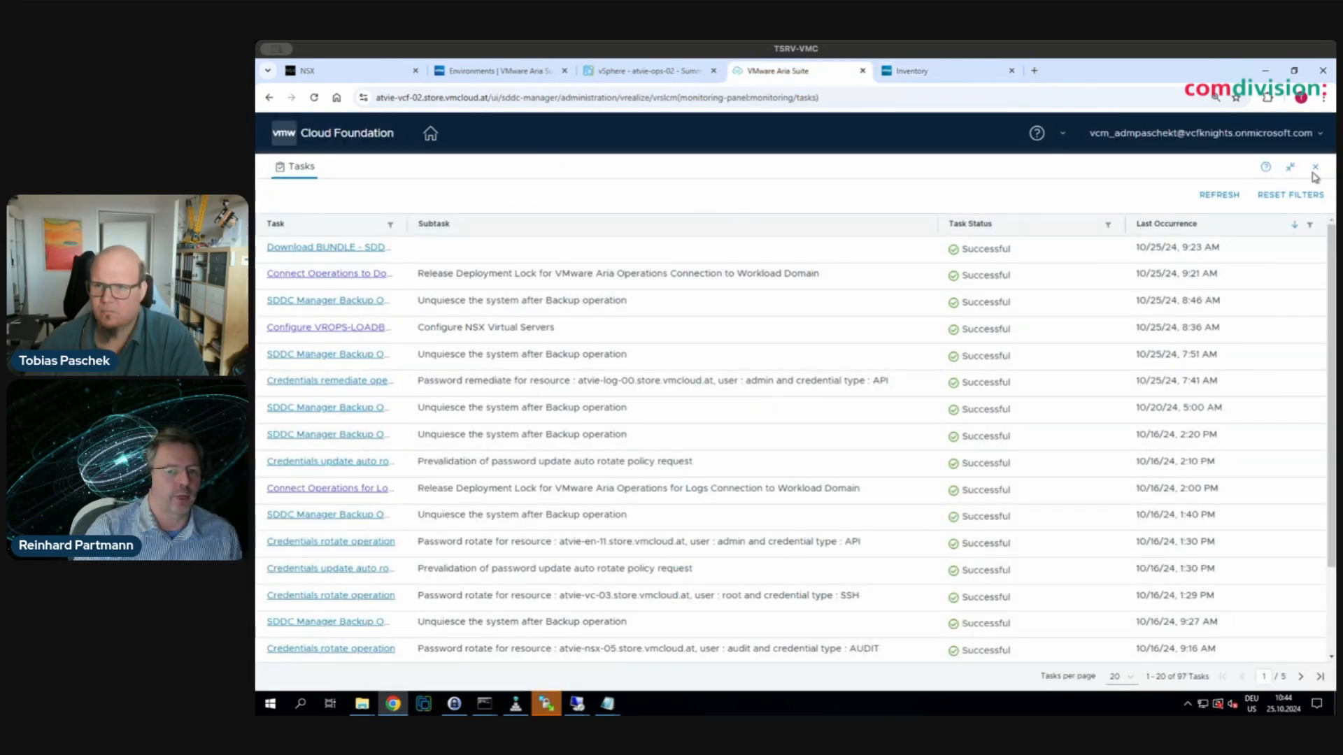
pyautogui.click(1314, 169)
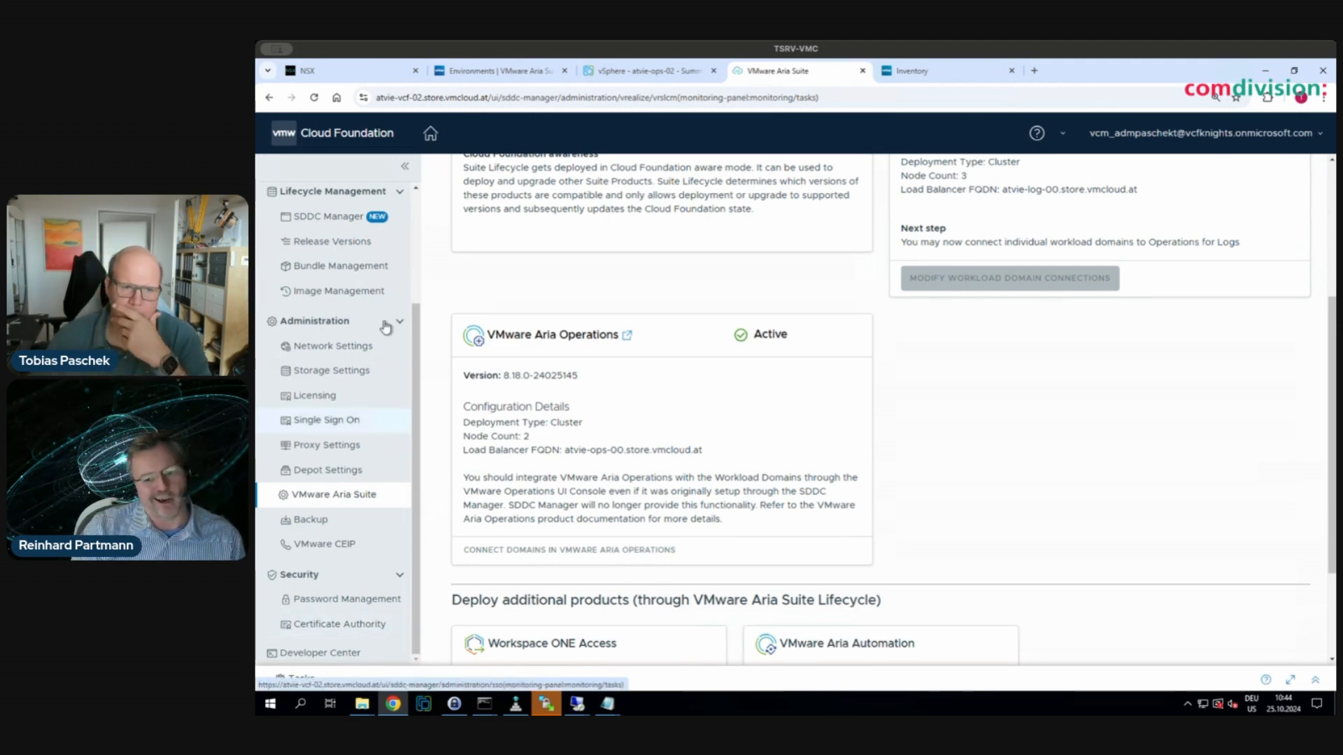
# - Show the SDDC Manager lifecycle page with current version 5.2.0.0 and update 5.2.1.0 available
pyautogui.click(331, 222)
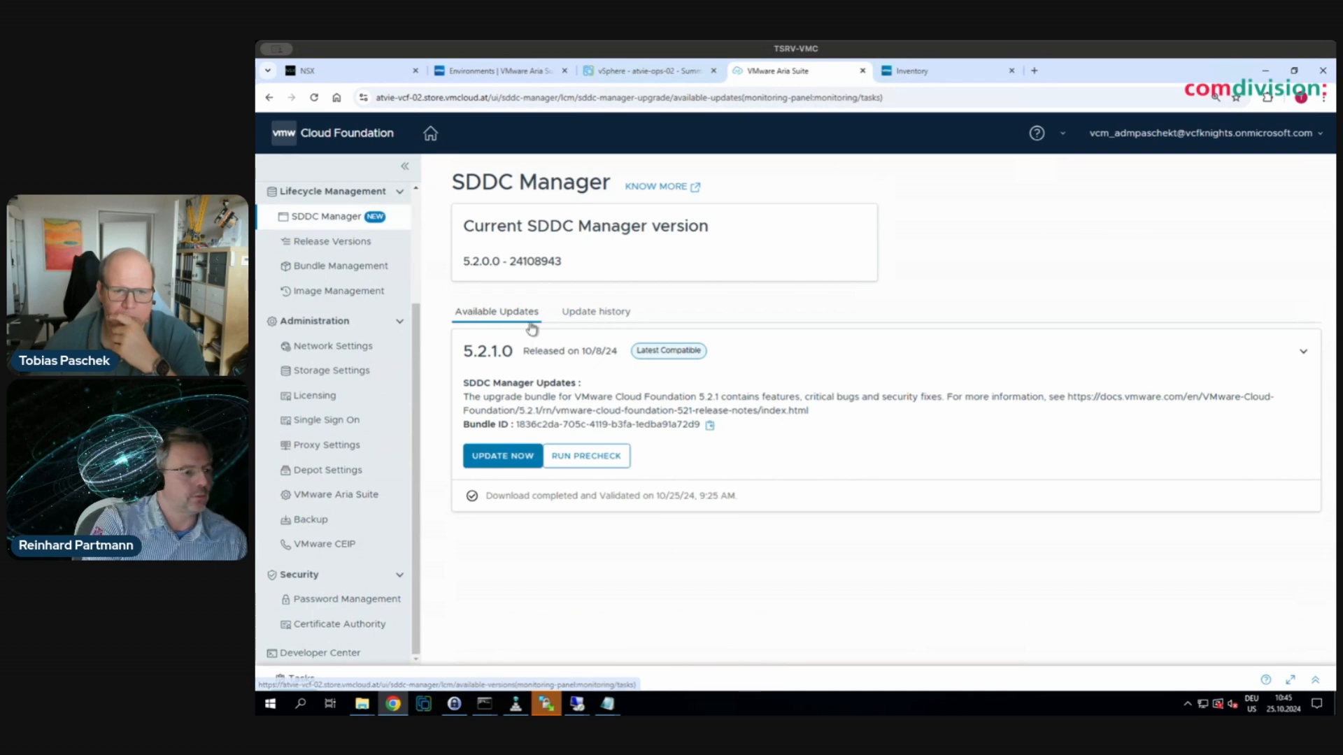
pyautogui.moveTo(461, 349); pyautogui.dragTo(622, 346)
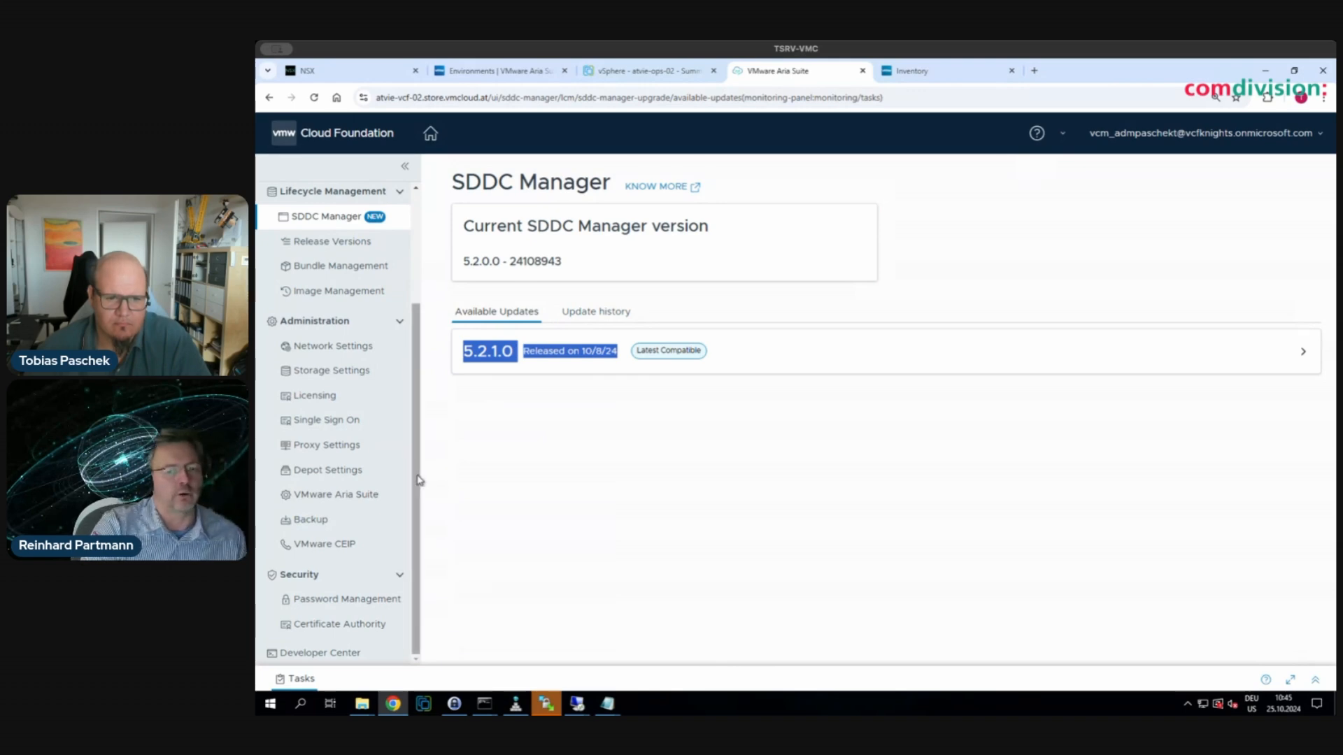
pyautogui.moveTo(420, 480); pyautogui.dragTo(422, 414)
pyautogui.scroll(1, 426, 407)
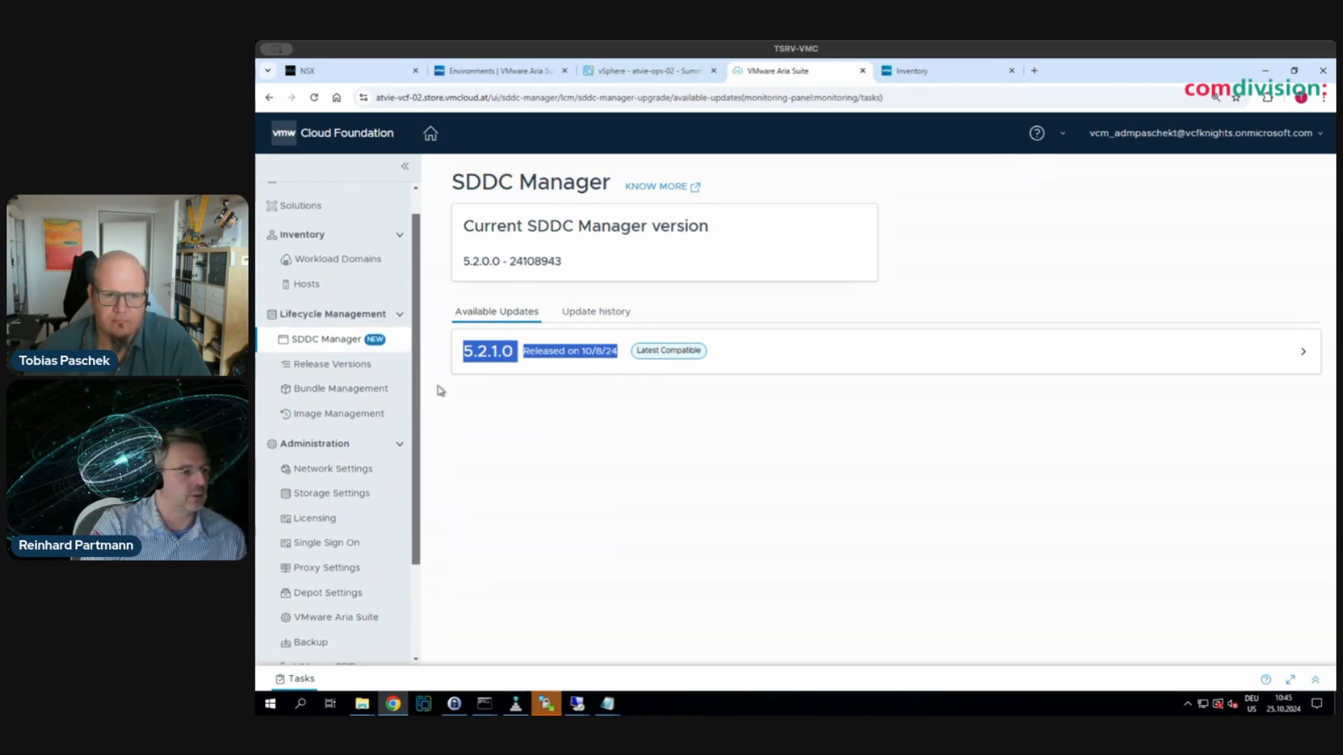